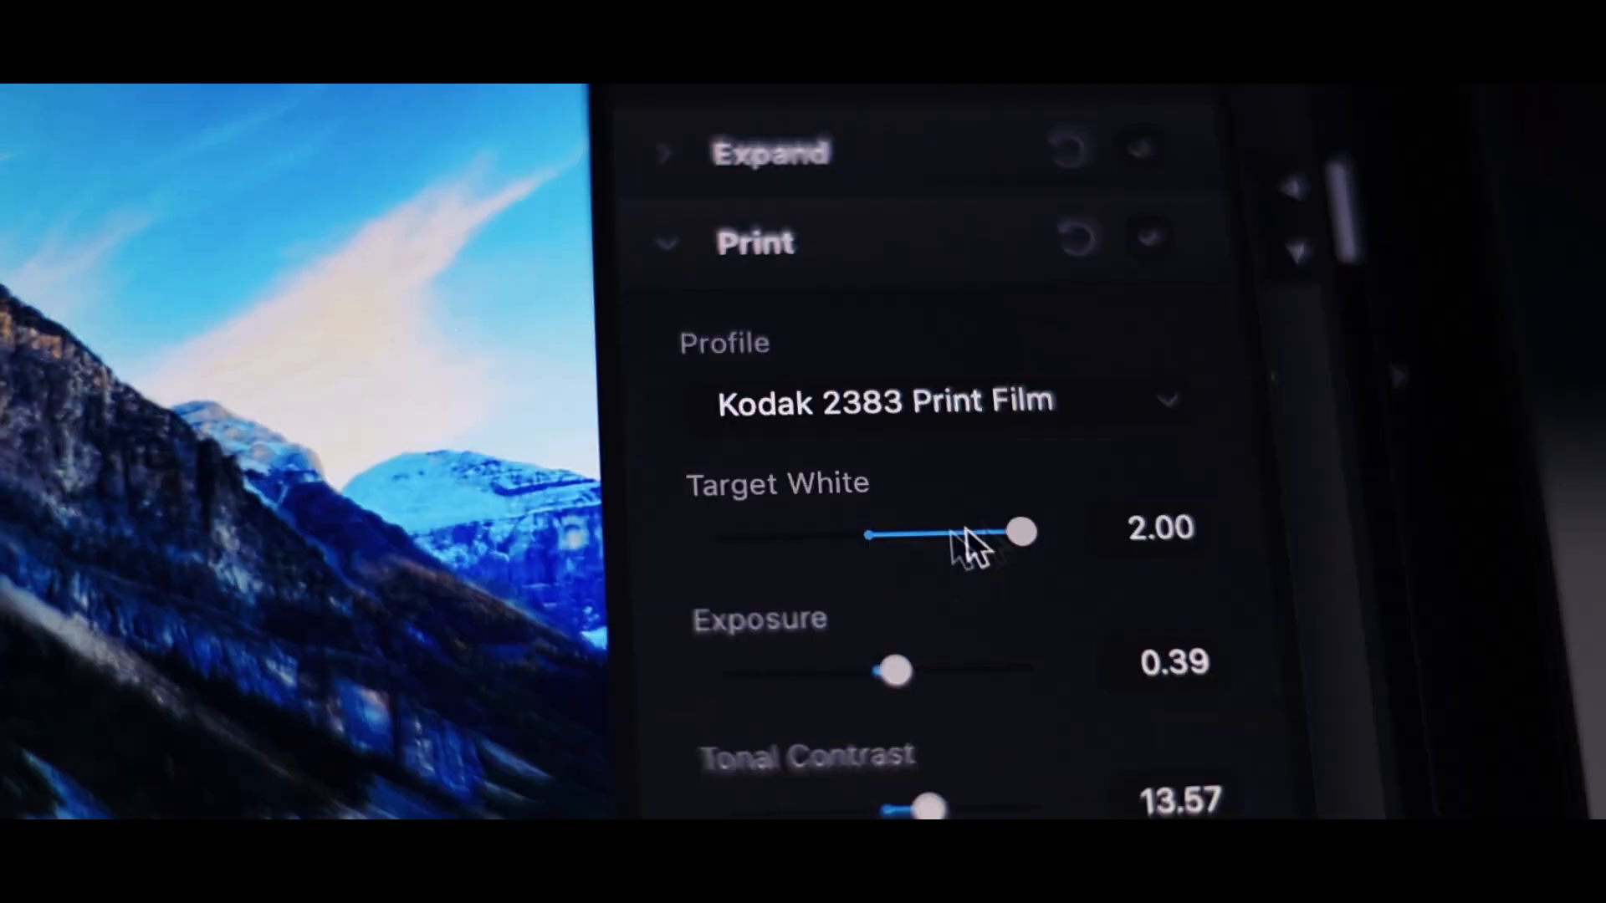
left_click_drag(967, 545, 881, 548)
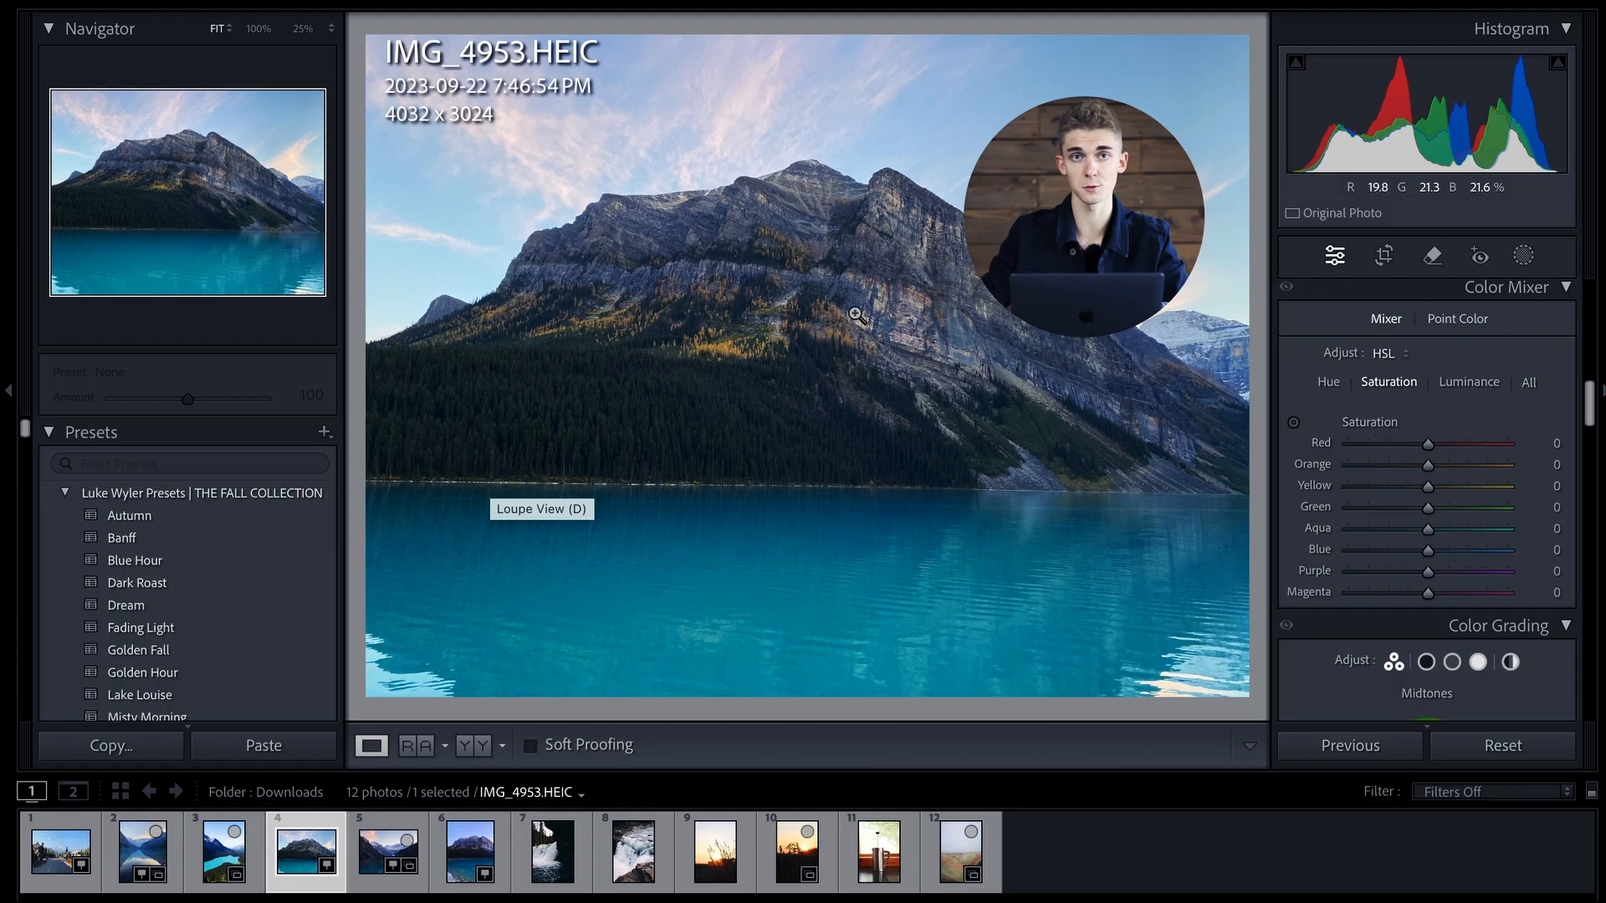
Send IMG_4953.HEIC to the Dehancer Lightroom Plugin as a 16 bits/component TIFF copy in sRGB with Lightroom adjustments.
right_click(808, 301)
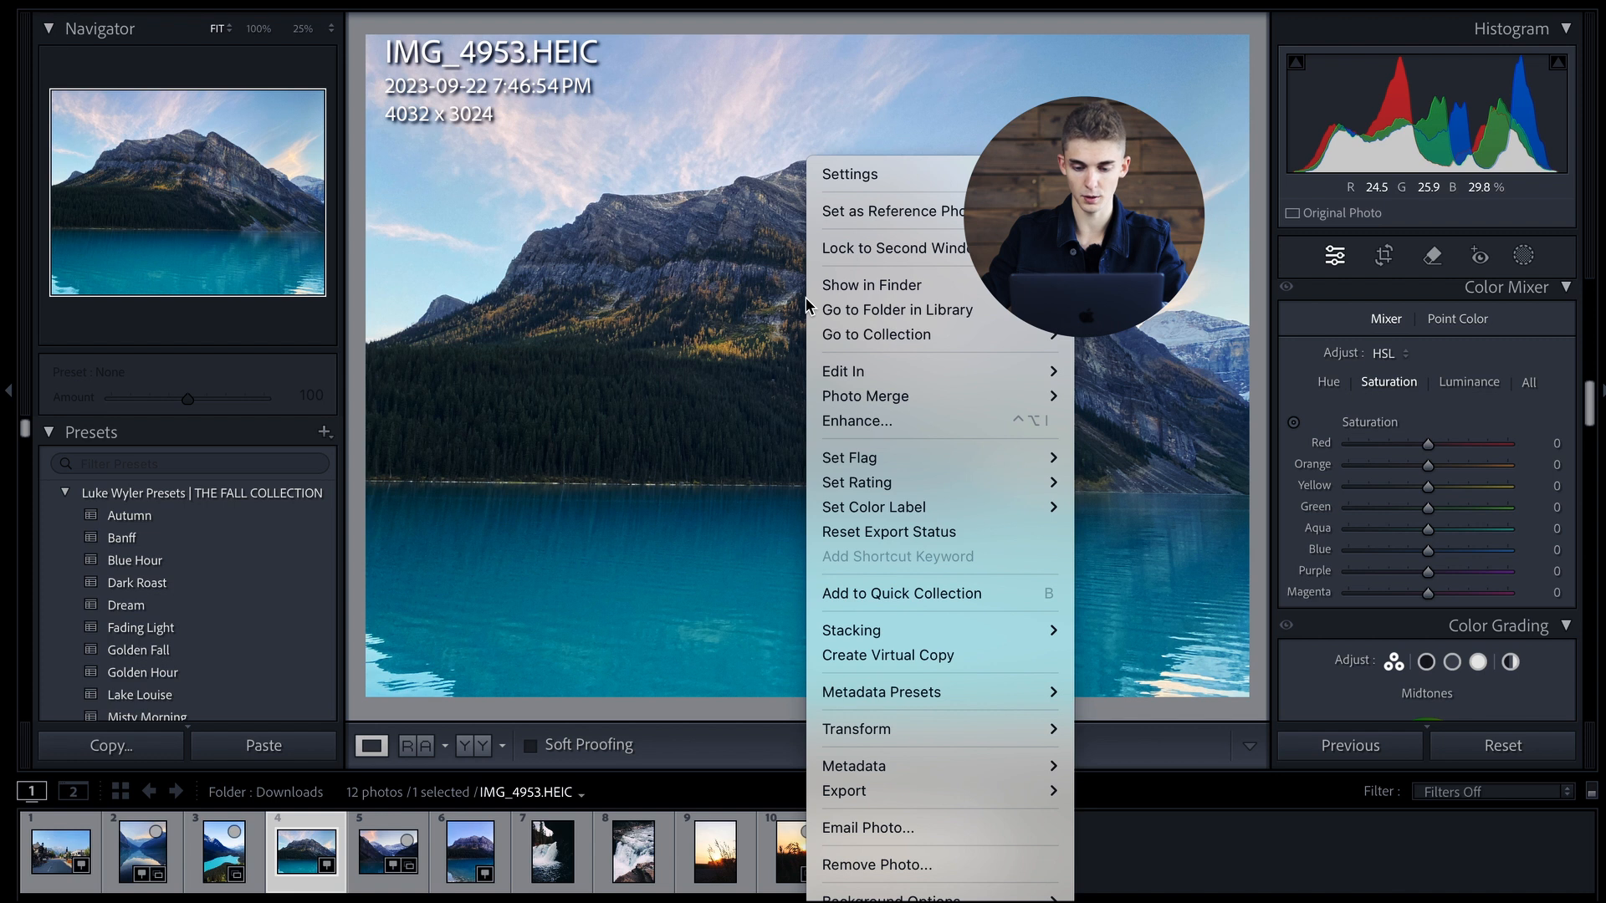
mouse_move(950, 376)
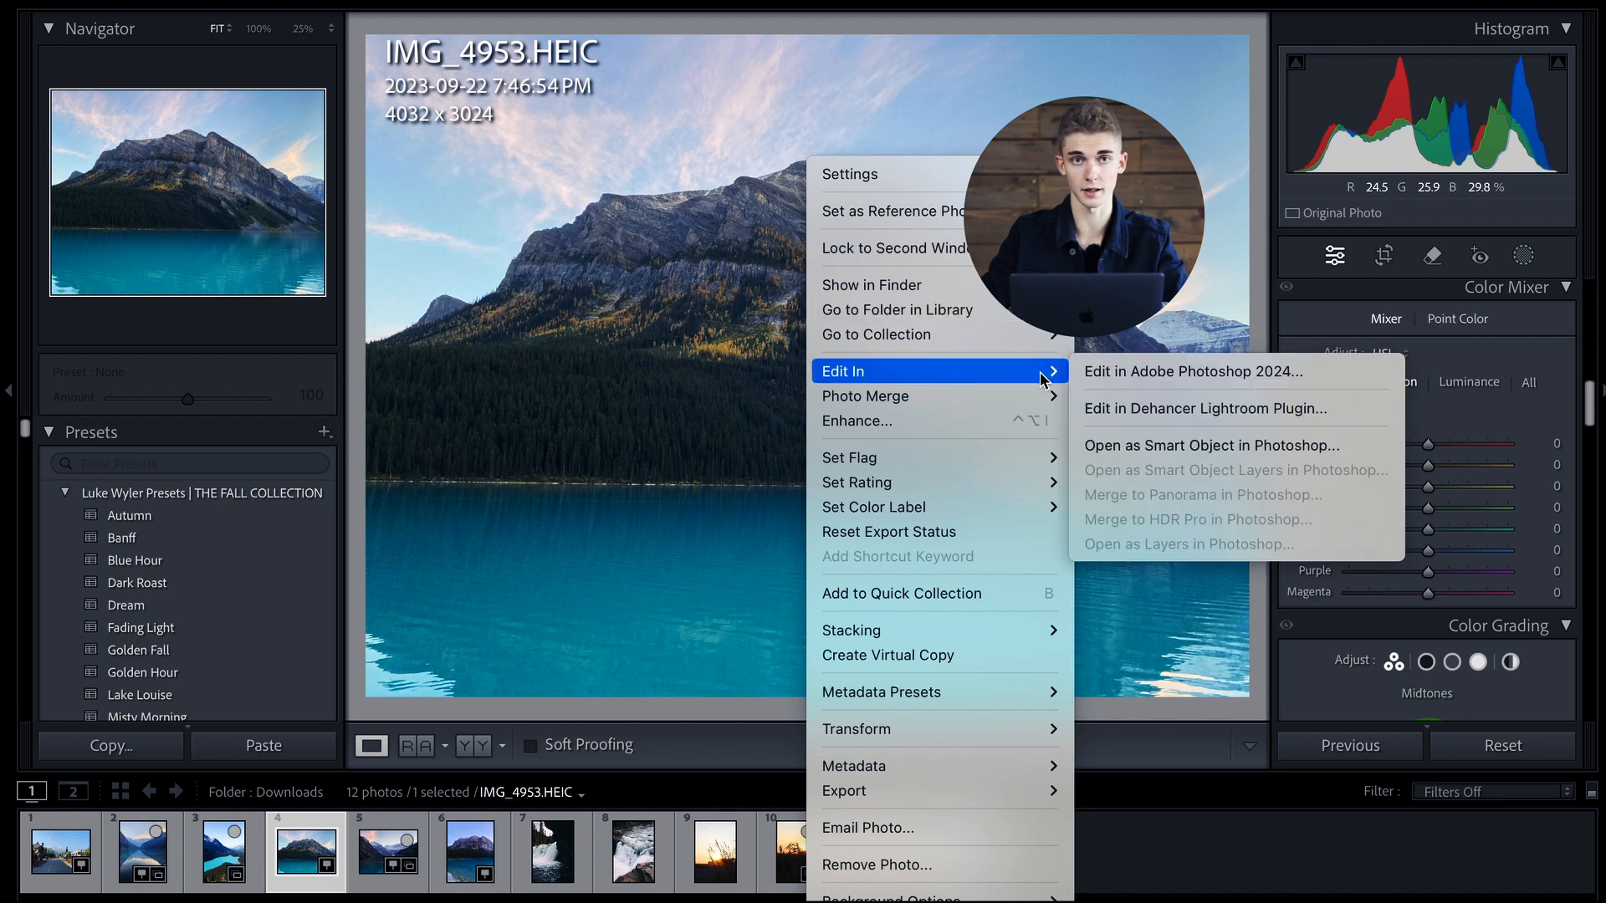
left_click(1142, 410)
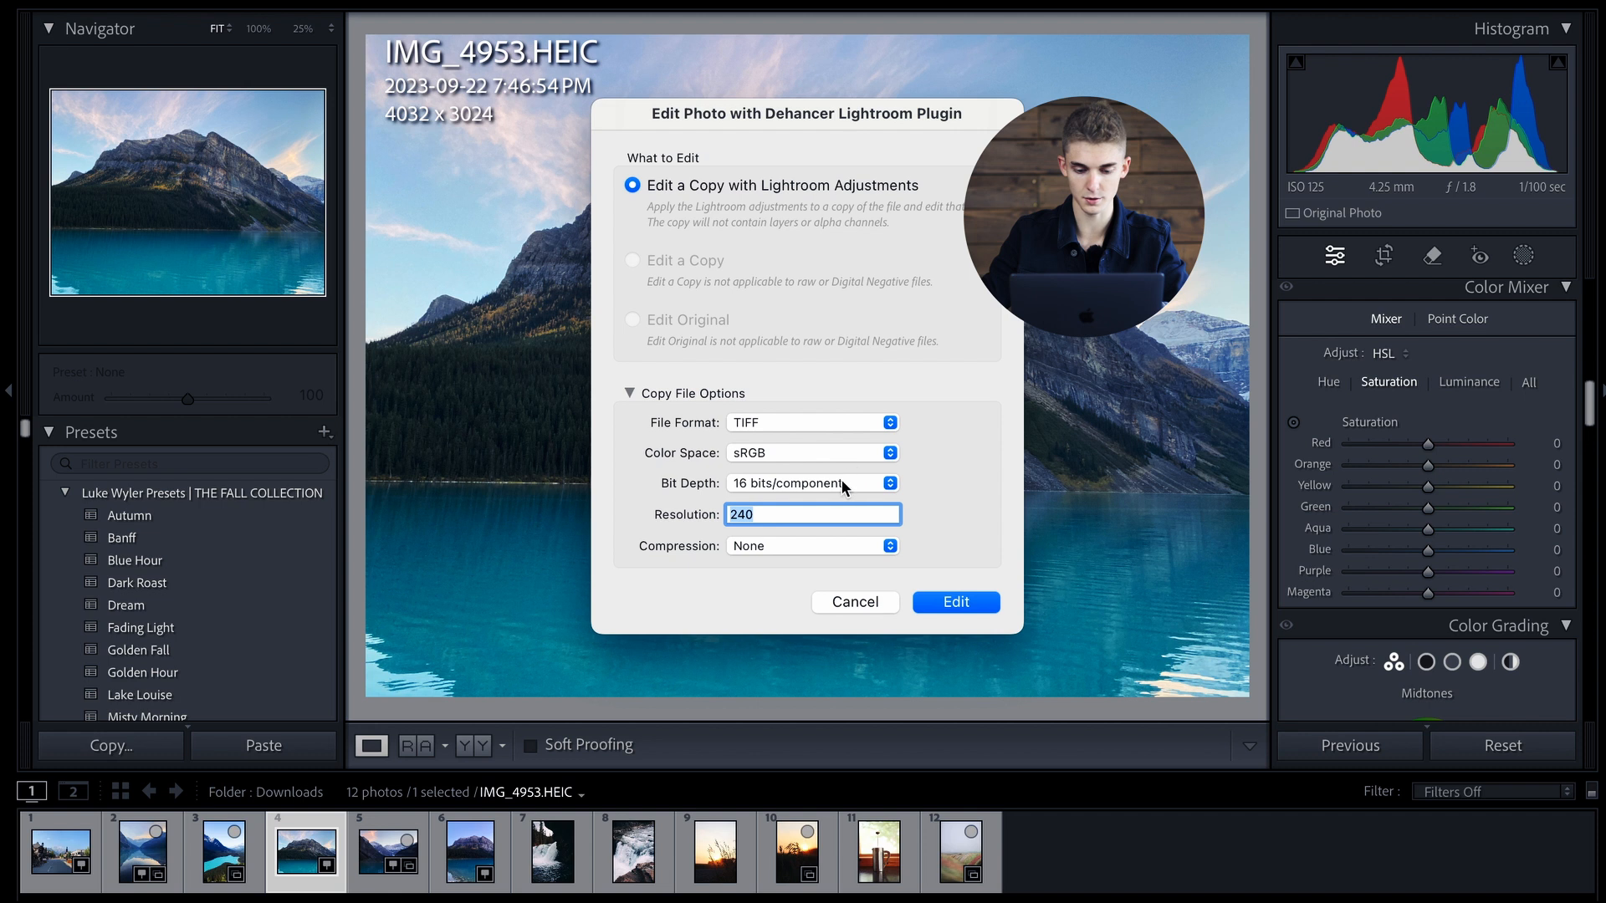
left_click(796, 490)
left_click(795, 485)
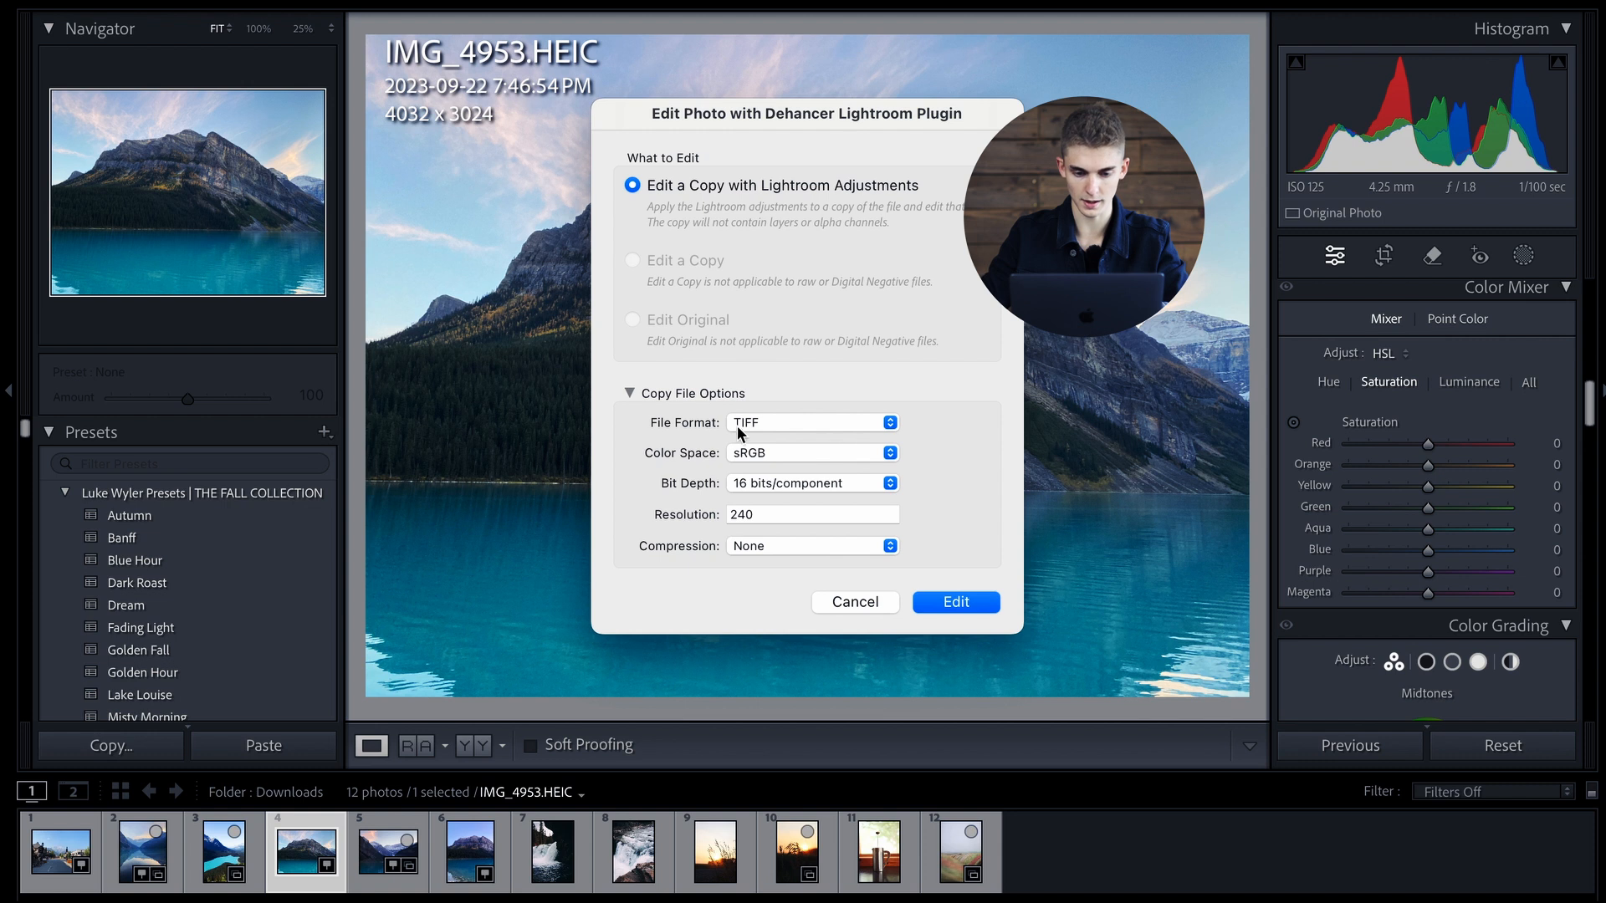
left_click(956, 603)
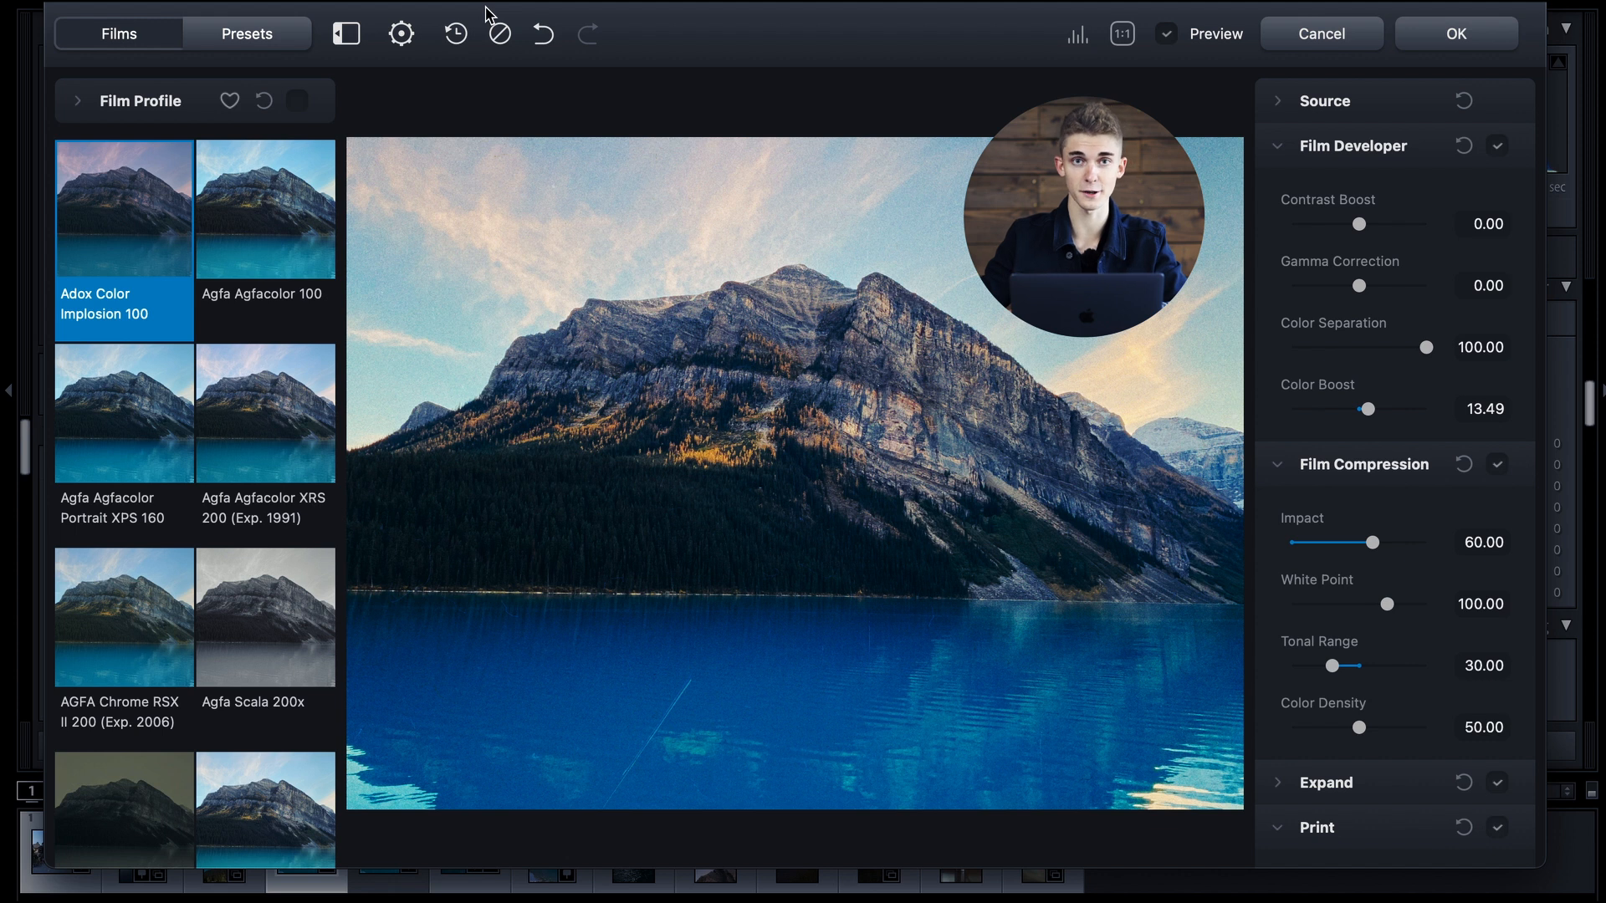
Try the Agfa Agfacolor 100 film profile and browse the other available film profiles.
left_click(265, 217)
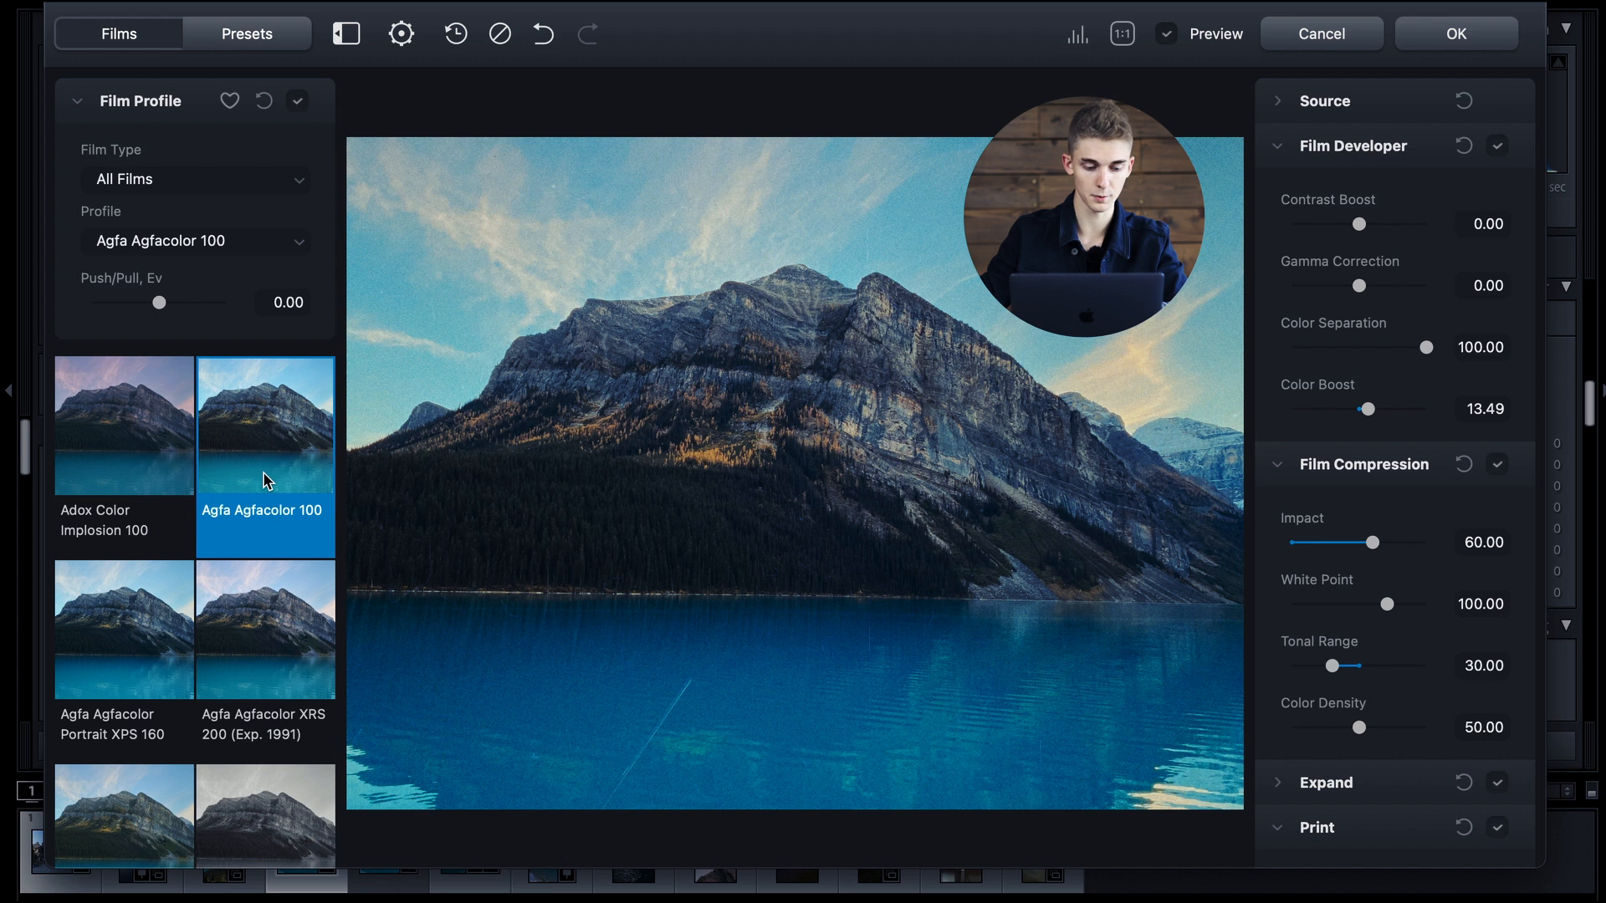
scroll(264, 480, "down", 2)
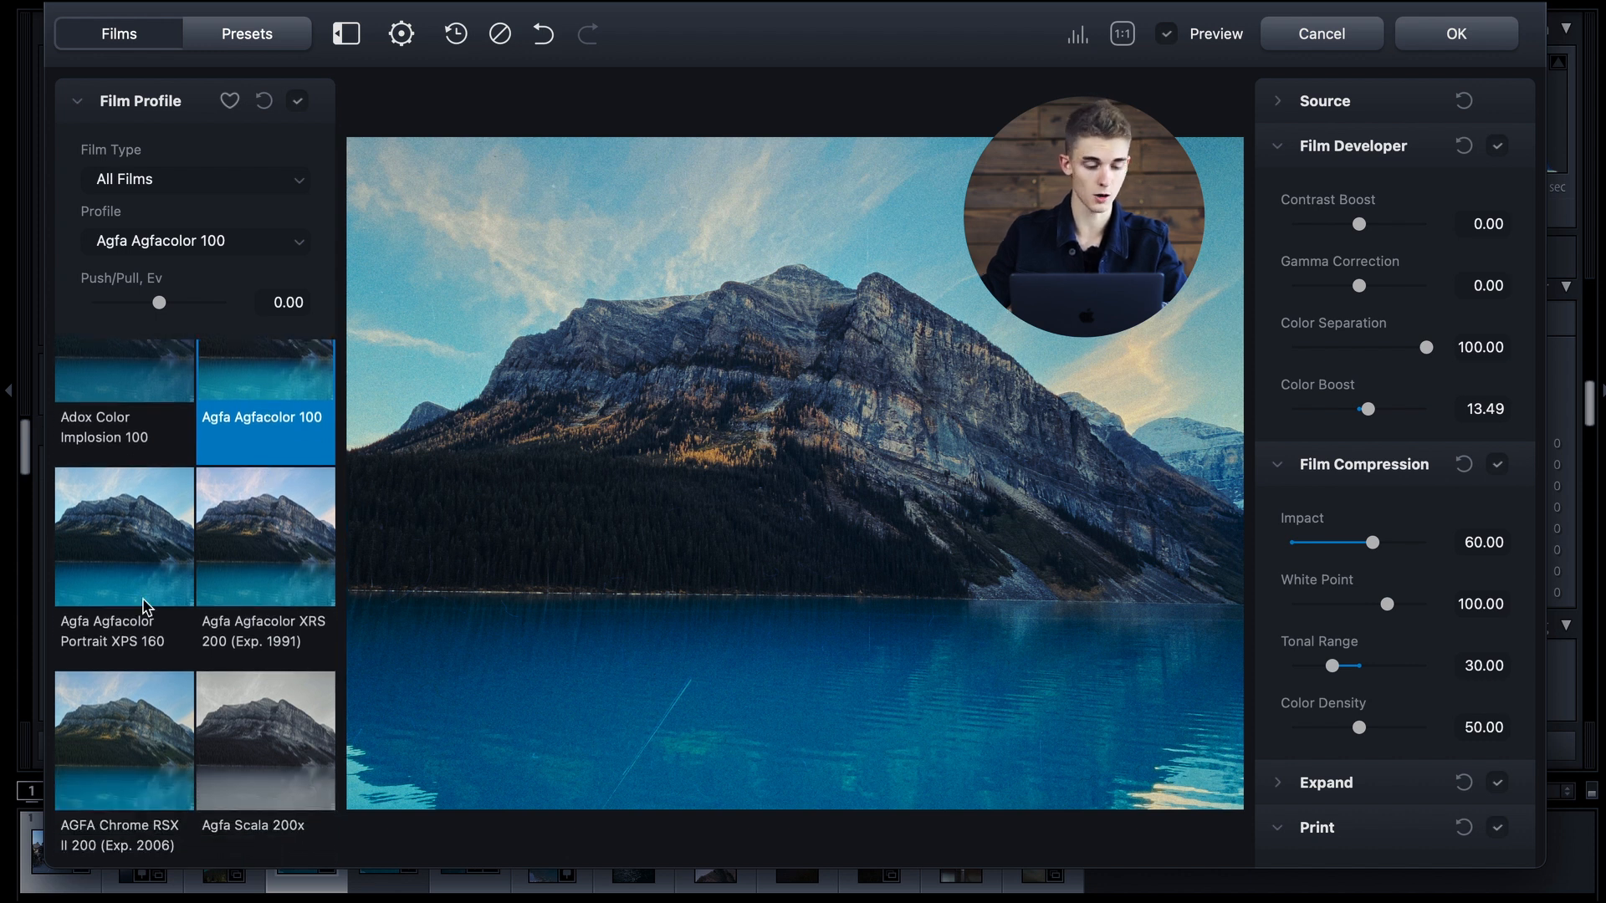
scroll(221, 588, "down", 2)
scroll(219, 588, "down", 7)
scroll(122, 421, "up", 3)
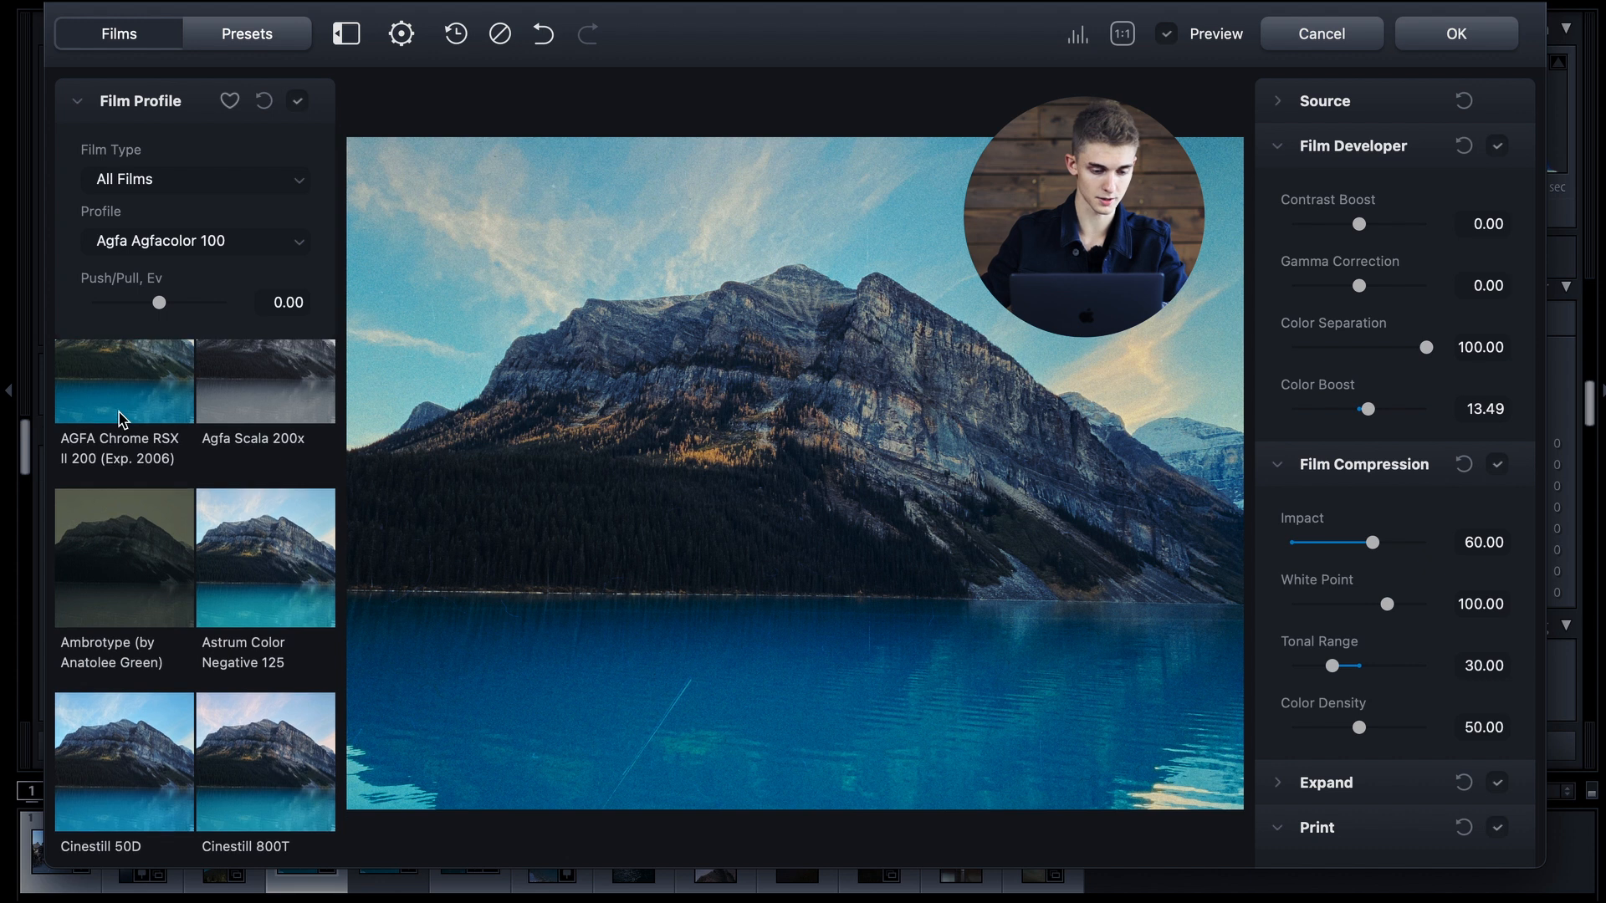
scroll(121, 421, "down", 3)
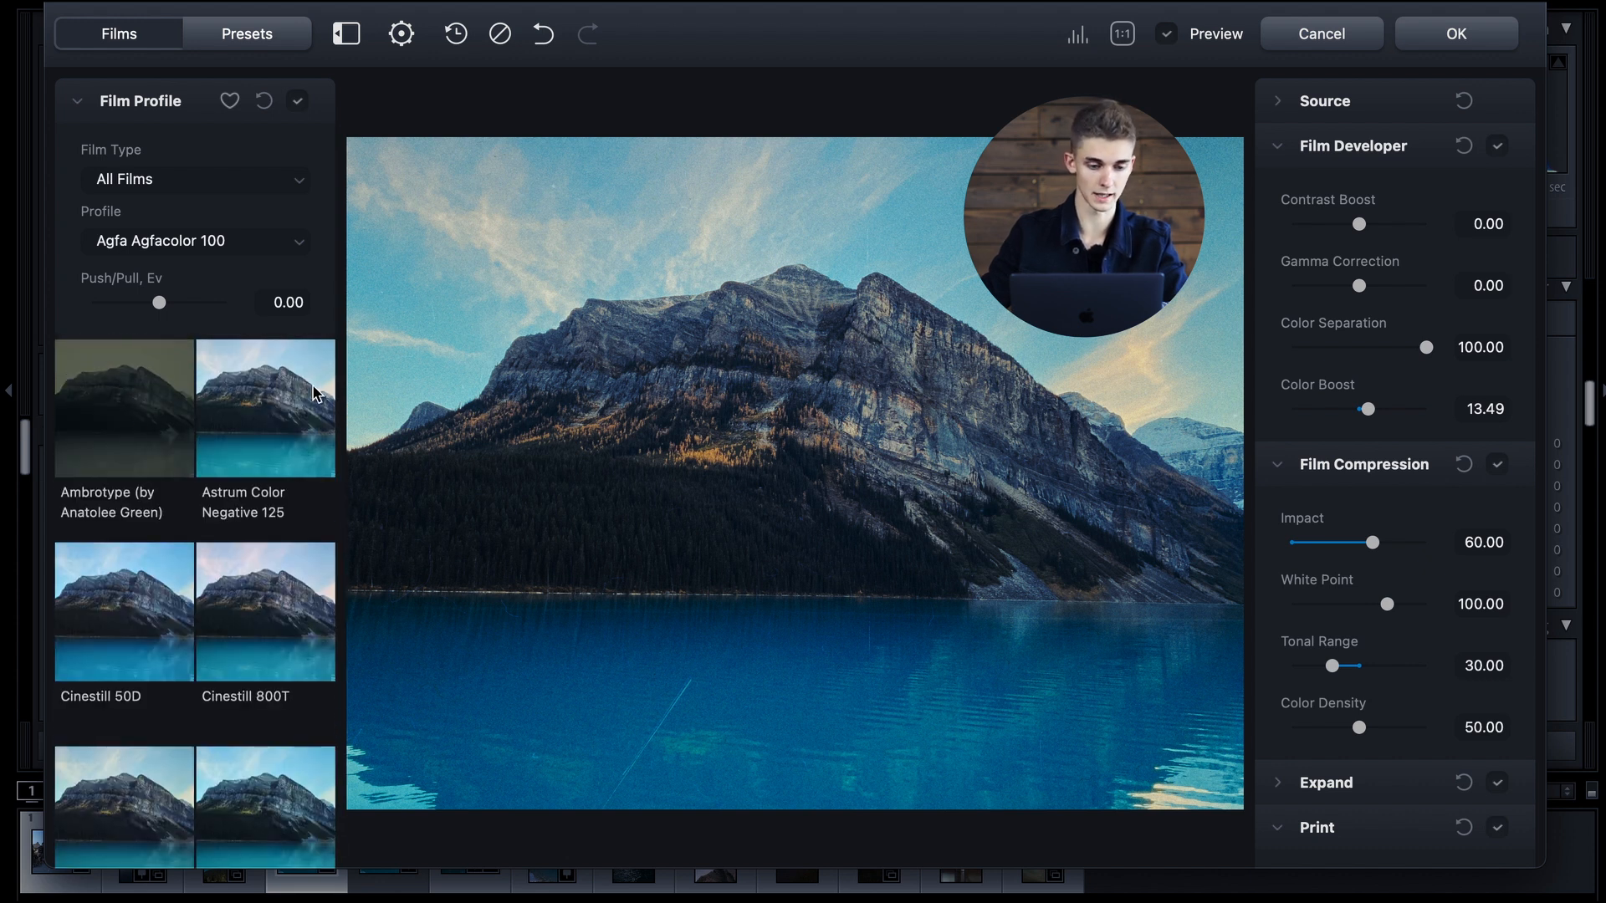
Browse the film presets and reset the photo to the Original preset.
left_click(268, 31)
scroll(223, 445, "down", 3)
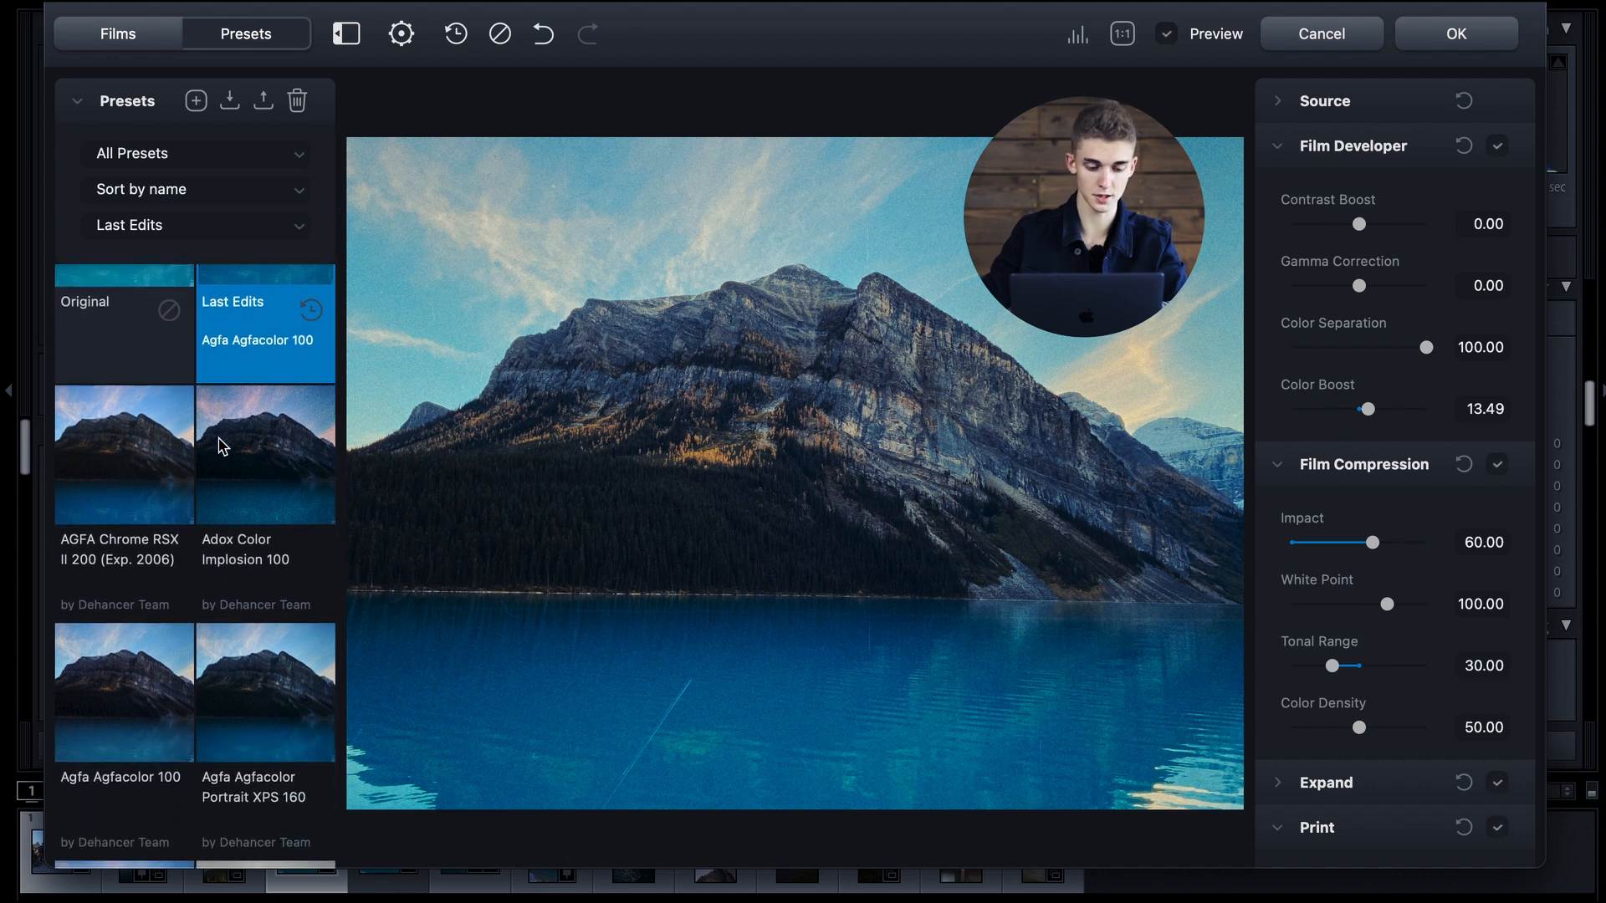
scroll(210, 636, "down", 4)
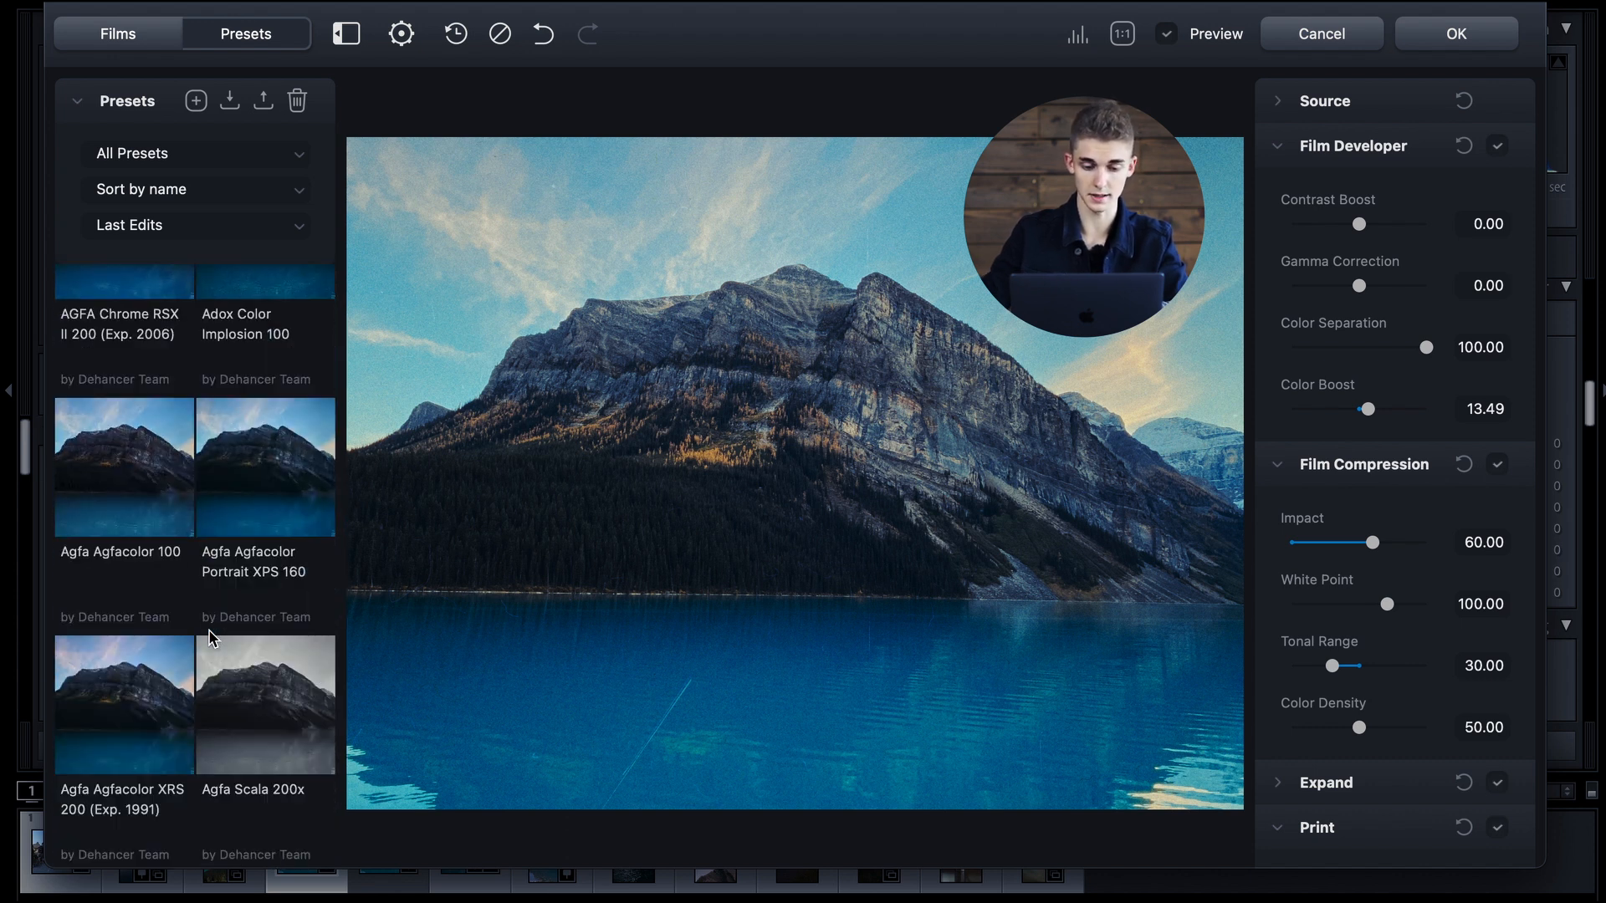
left_click(138, 713)
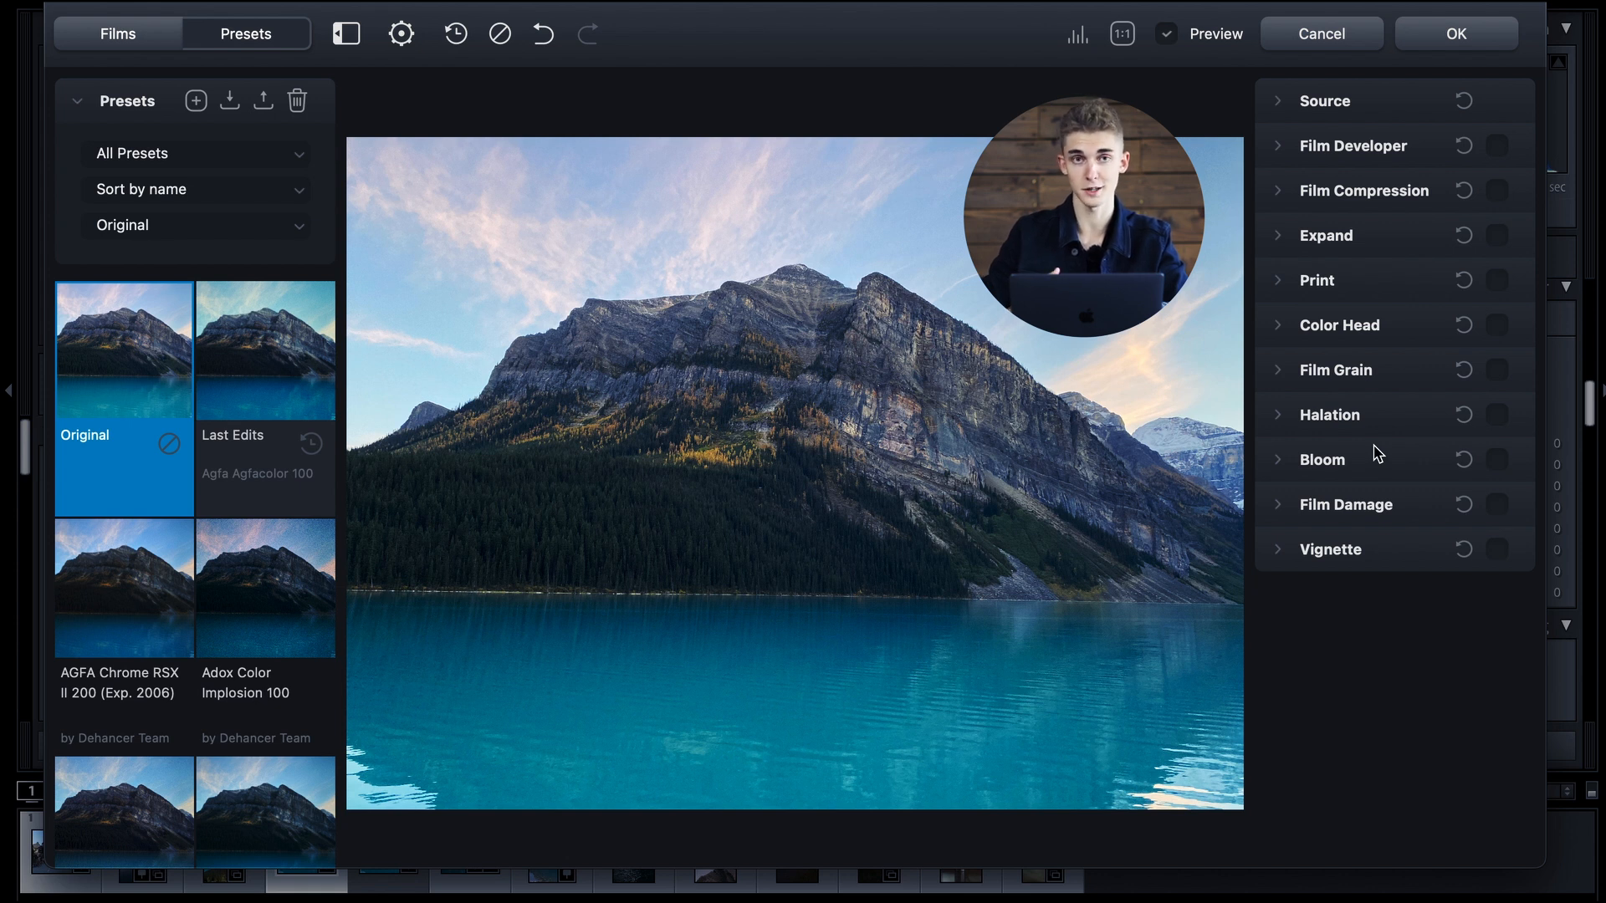
Return to the film profiles and try Cinestill 800T on the photo.
left_click(134, 44)
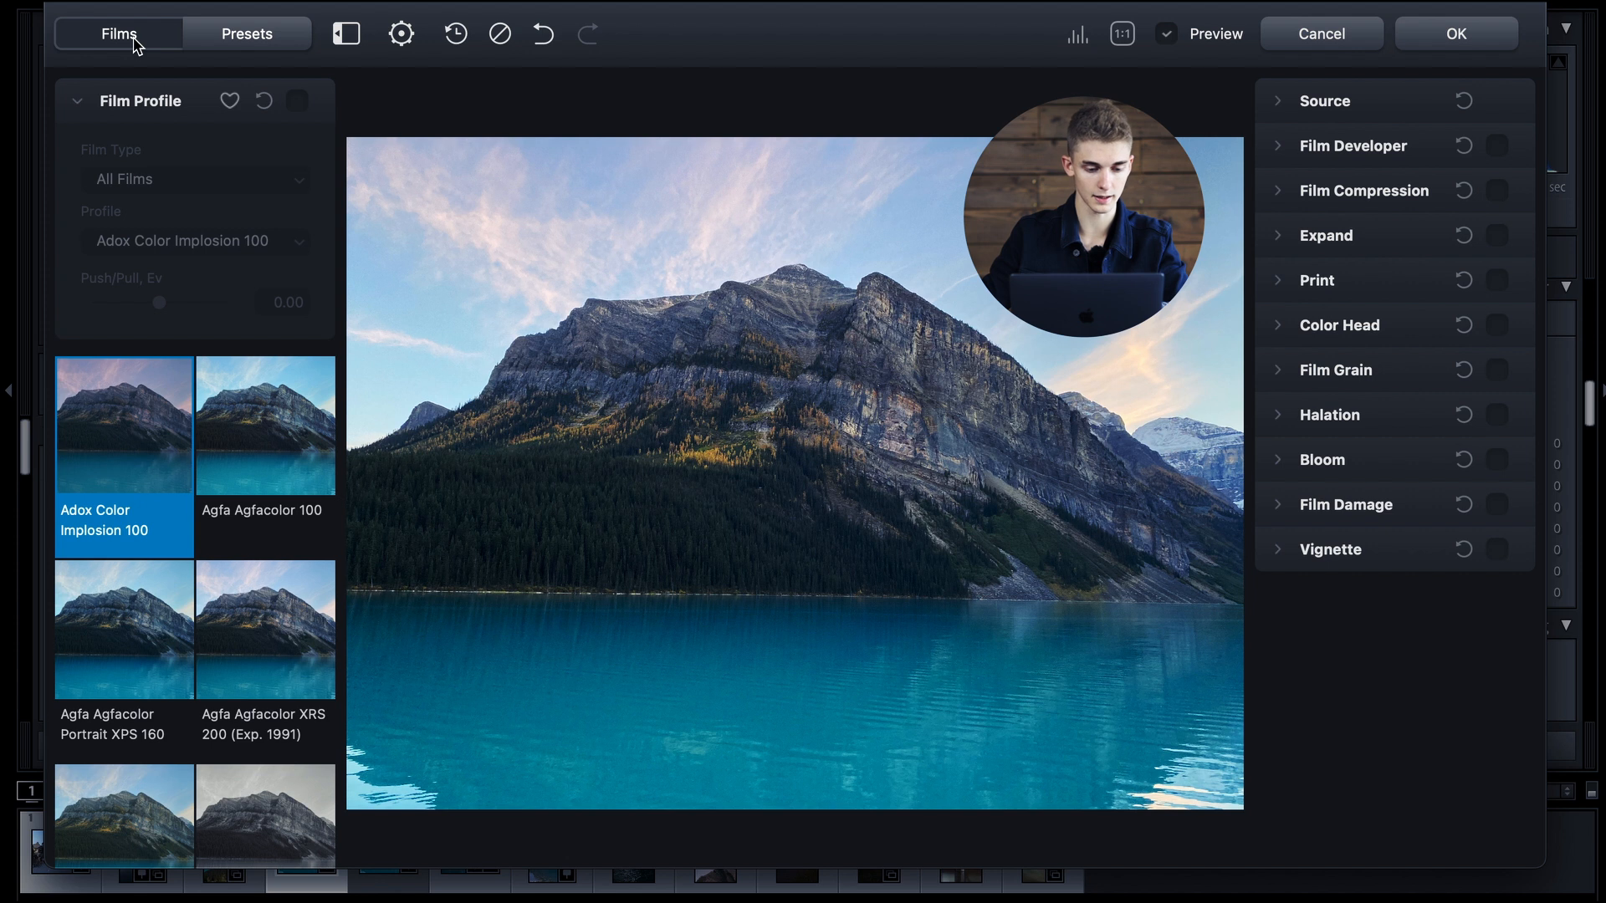
scroll(214, 529, "down", 5)
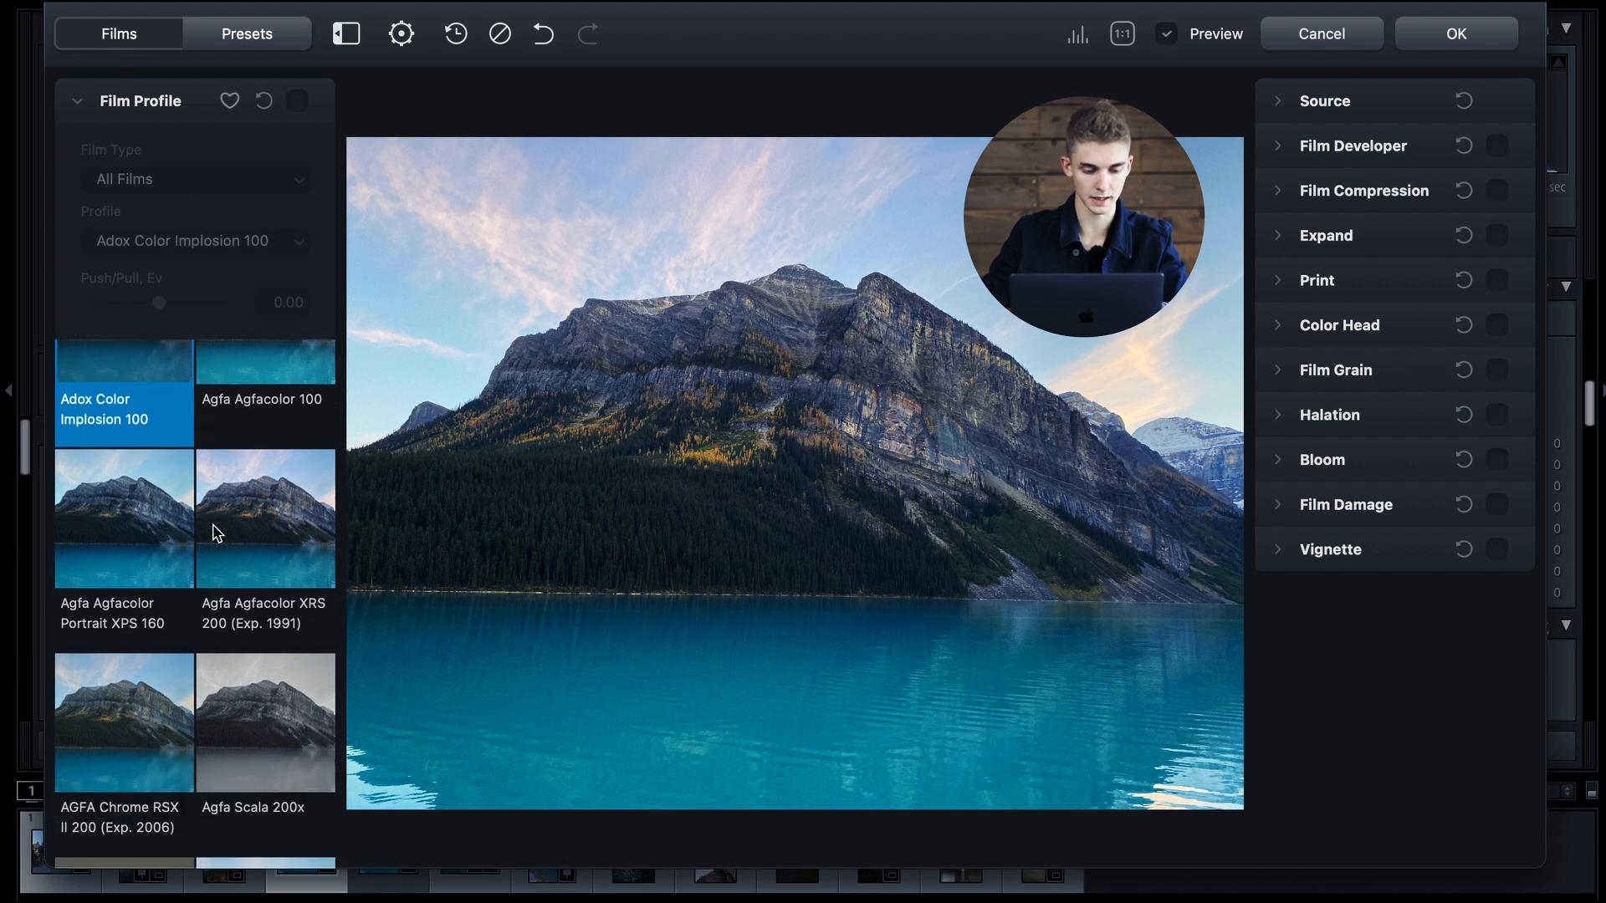
scroll(213, 531, "down", 6)
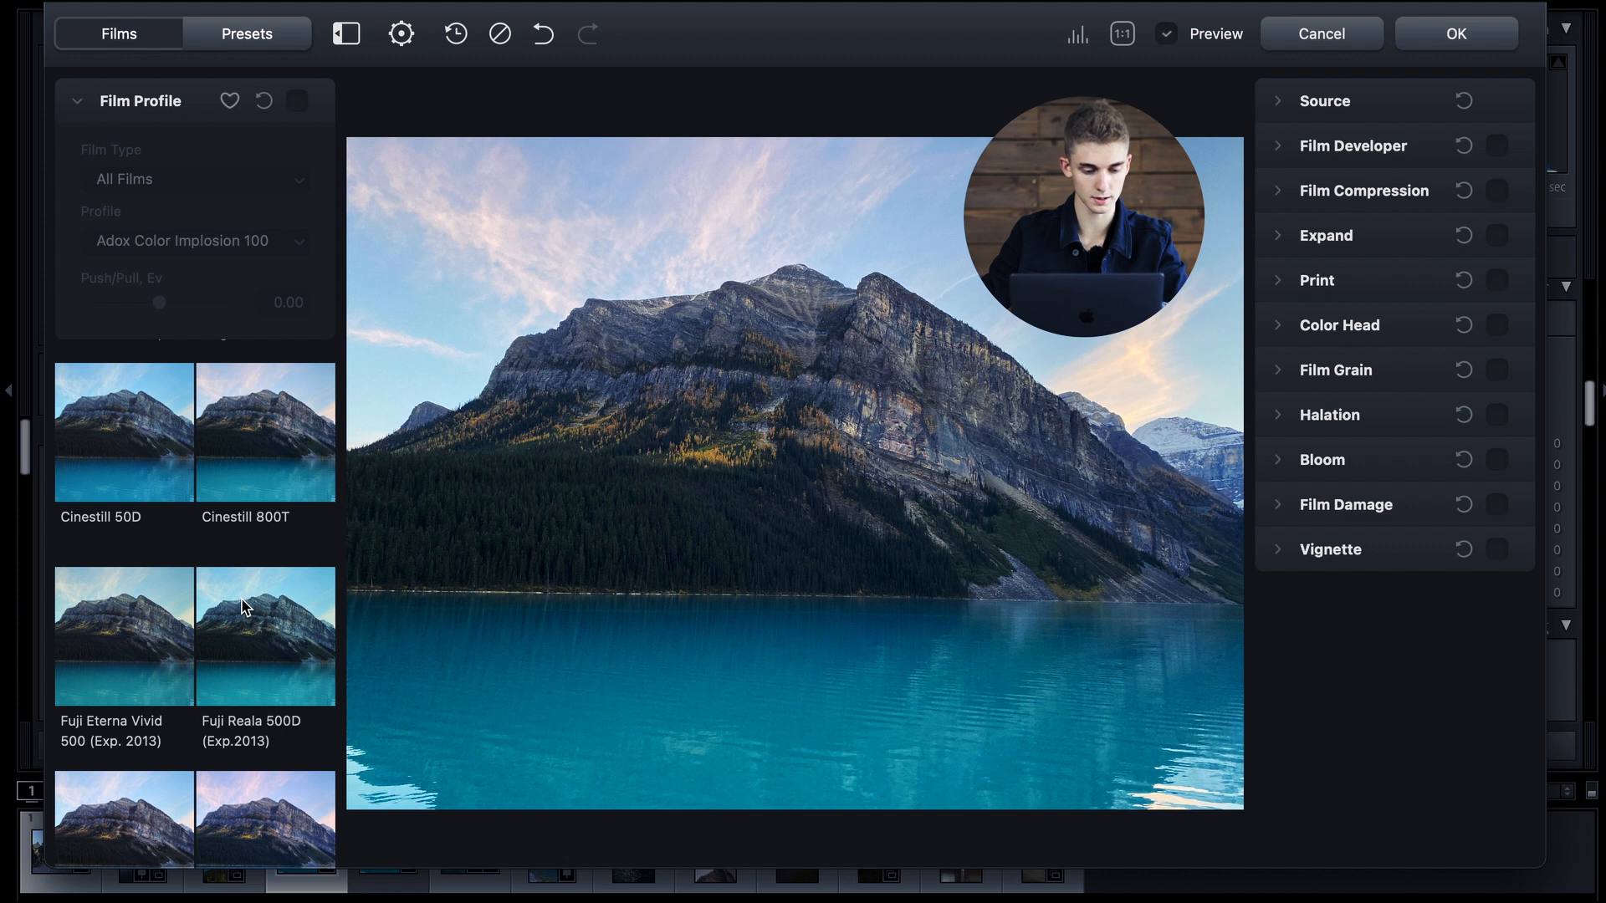
scroll(245, 608, "up", 2)
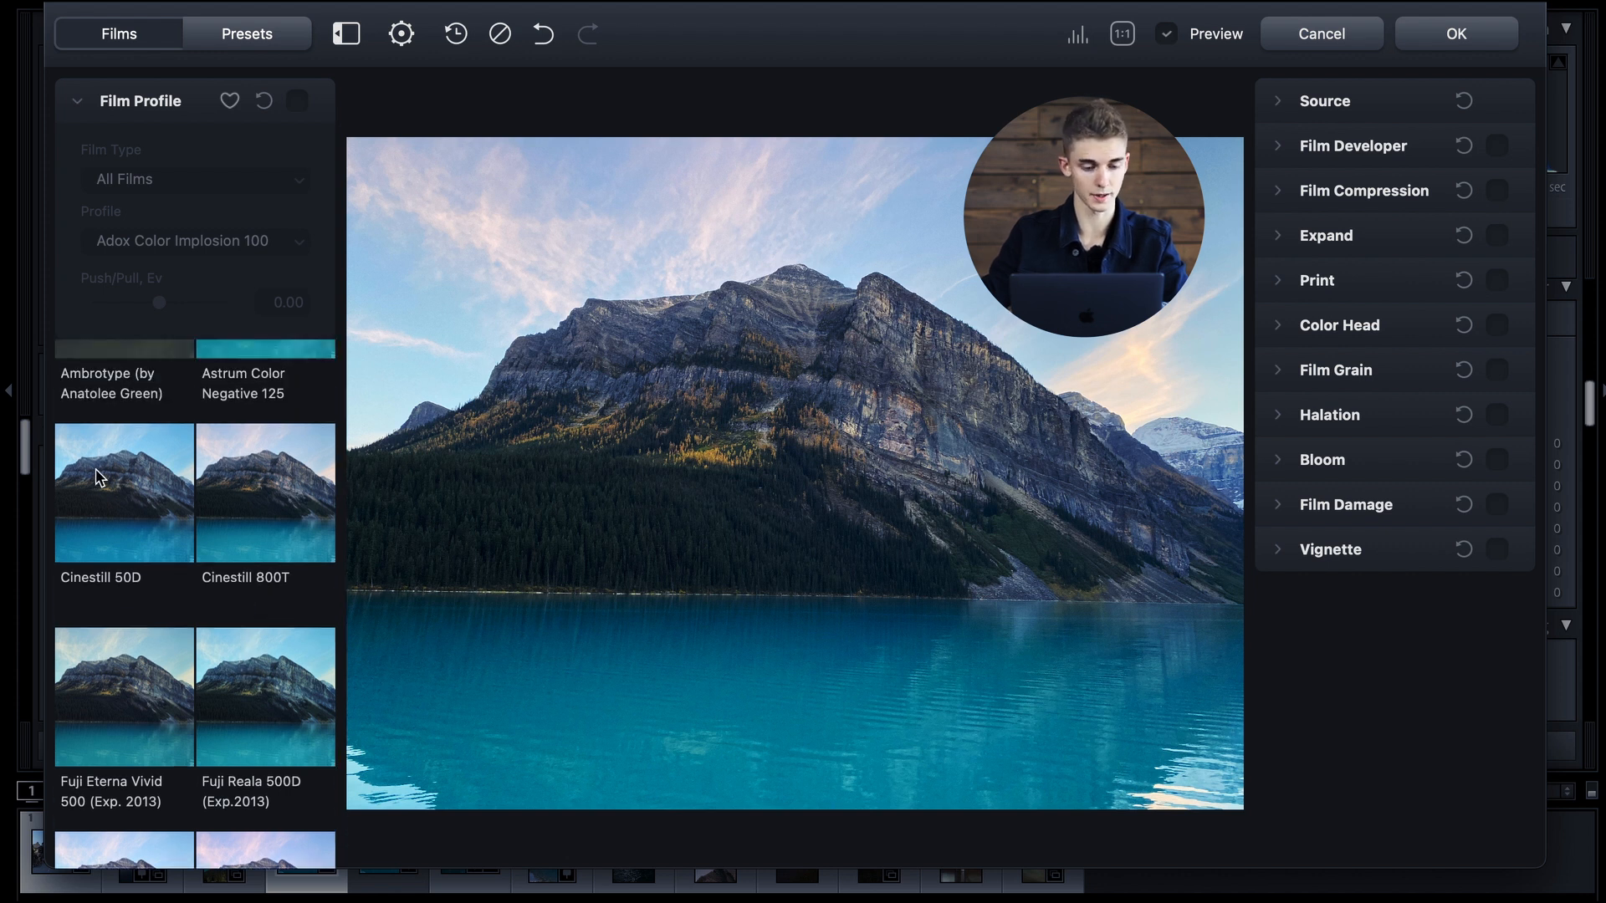
left_click(225, 520)
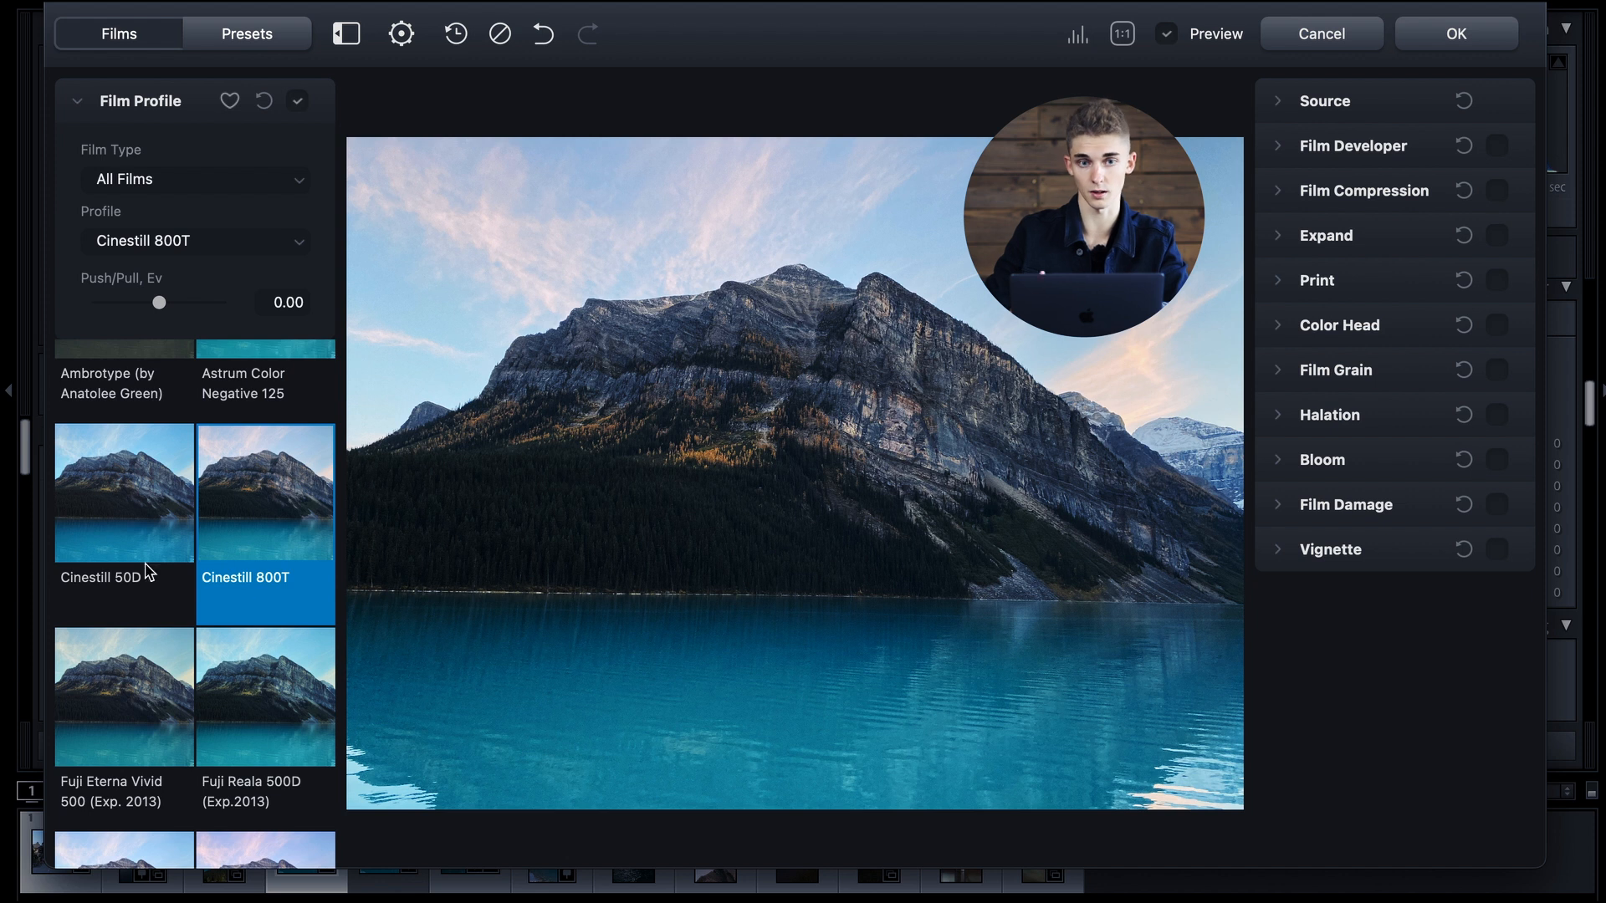
Compare the Fujichrome Provia 100F and Fujichrome Velvia 50 film profiles, and apply Fujichrome Provia 100F.
scroll(168, 586, "down", 3)
left_click(227, 602)
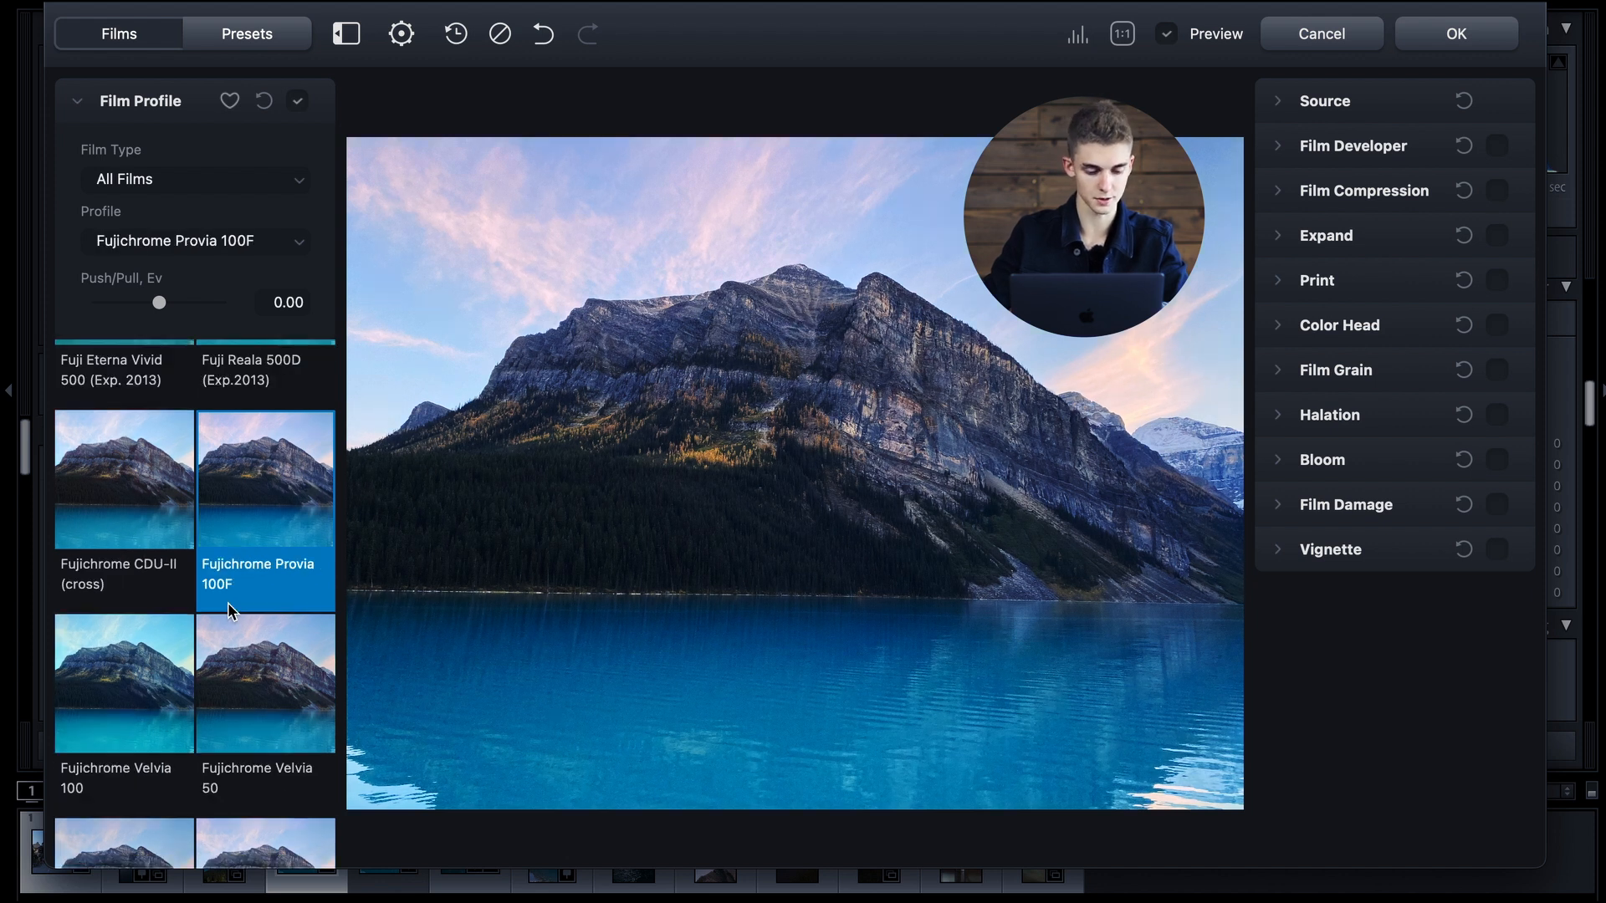
scroll(227, 602, "down", 3)
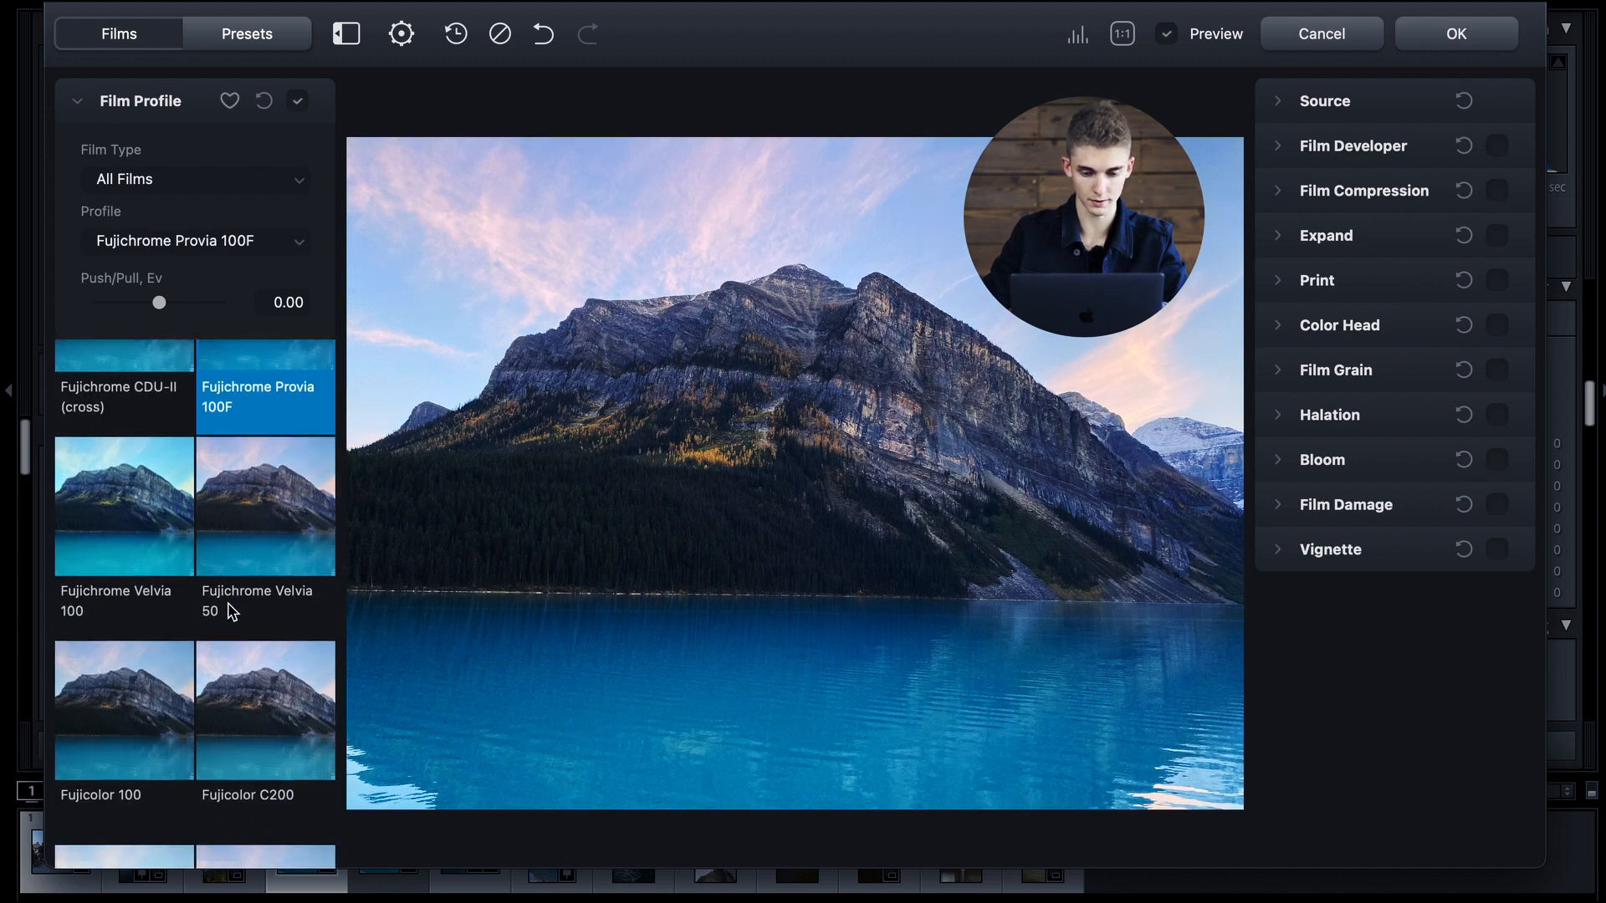
left_click(308, 473)
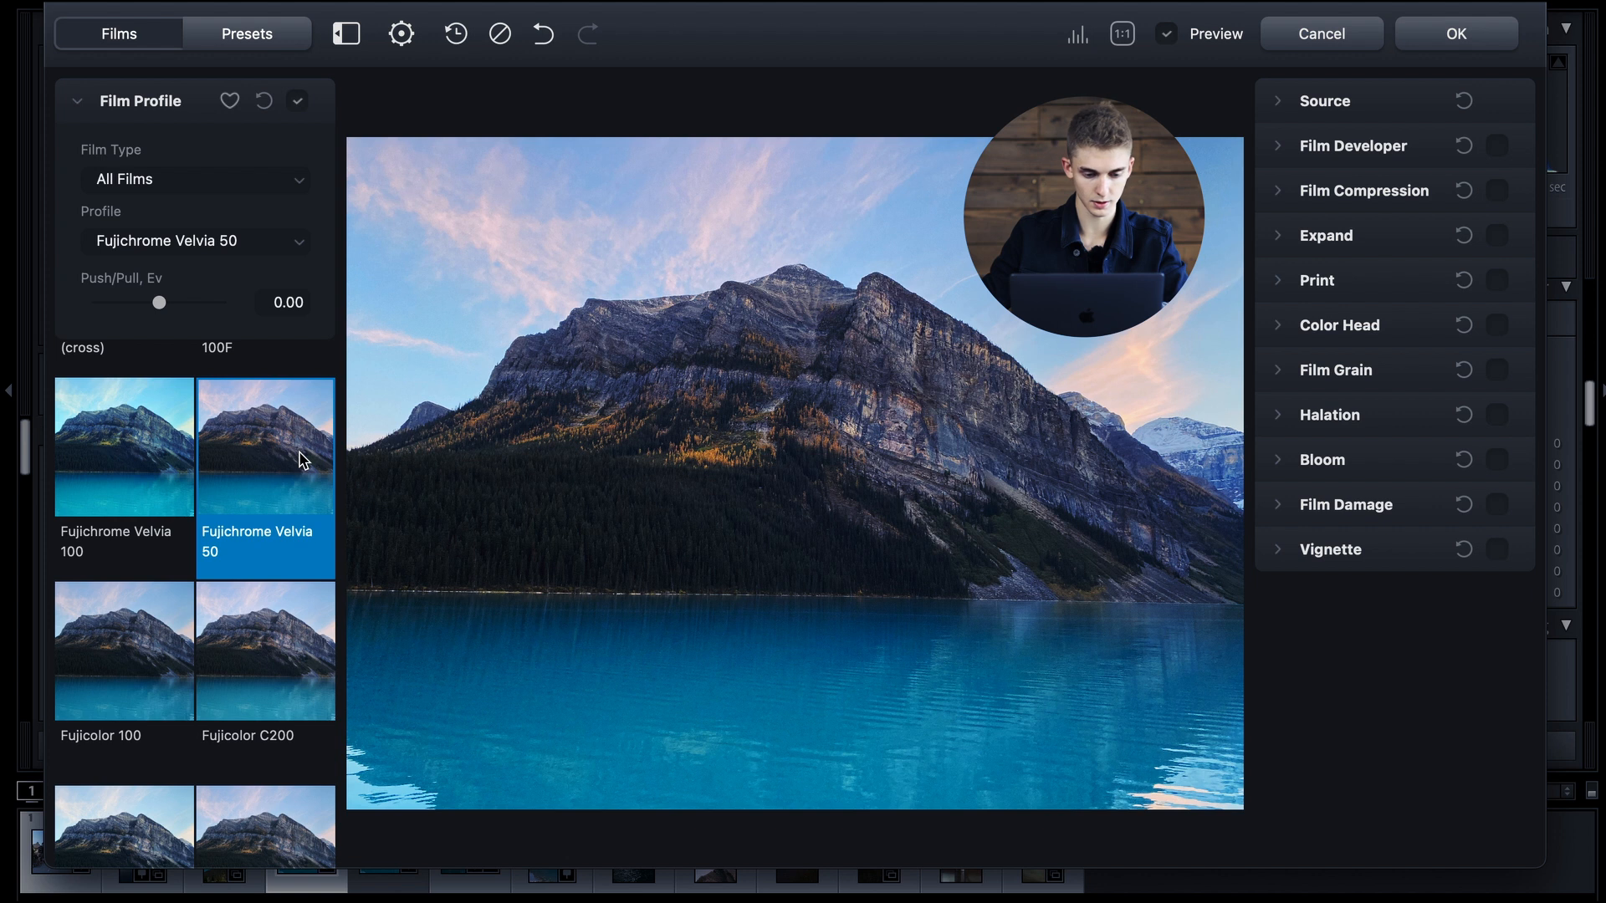
scroll(301, 460, "up", 2)
left_click(276, 409)
scroll(269, 501, "up", 2)
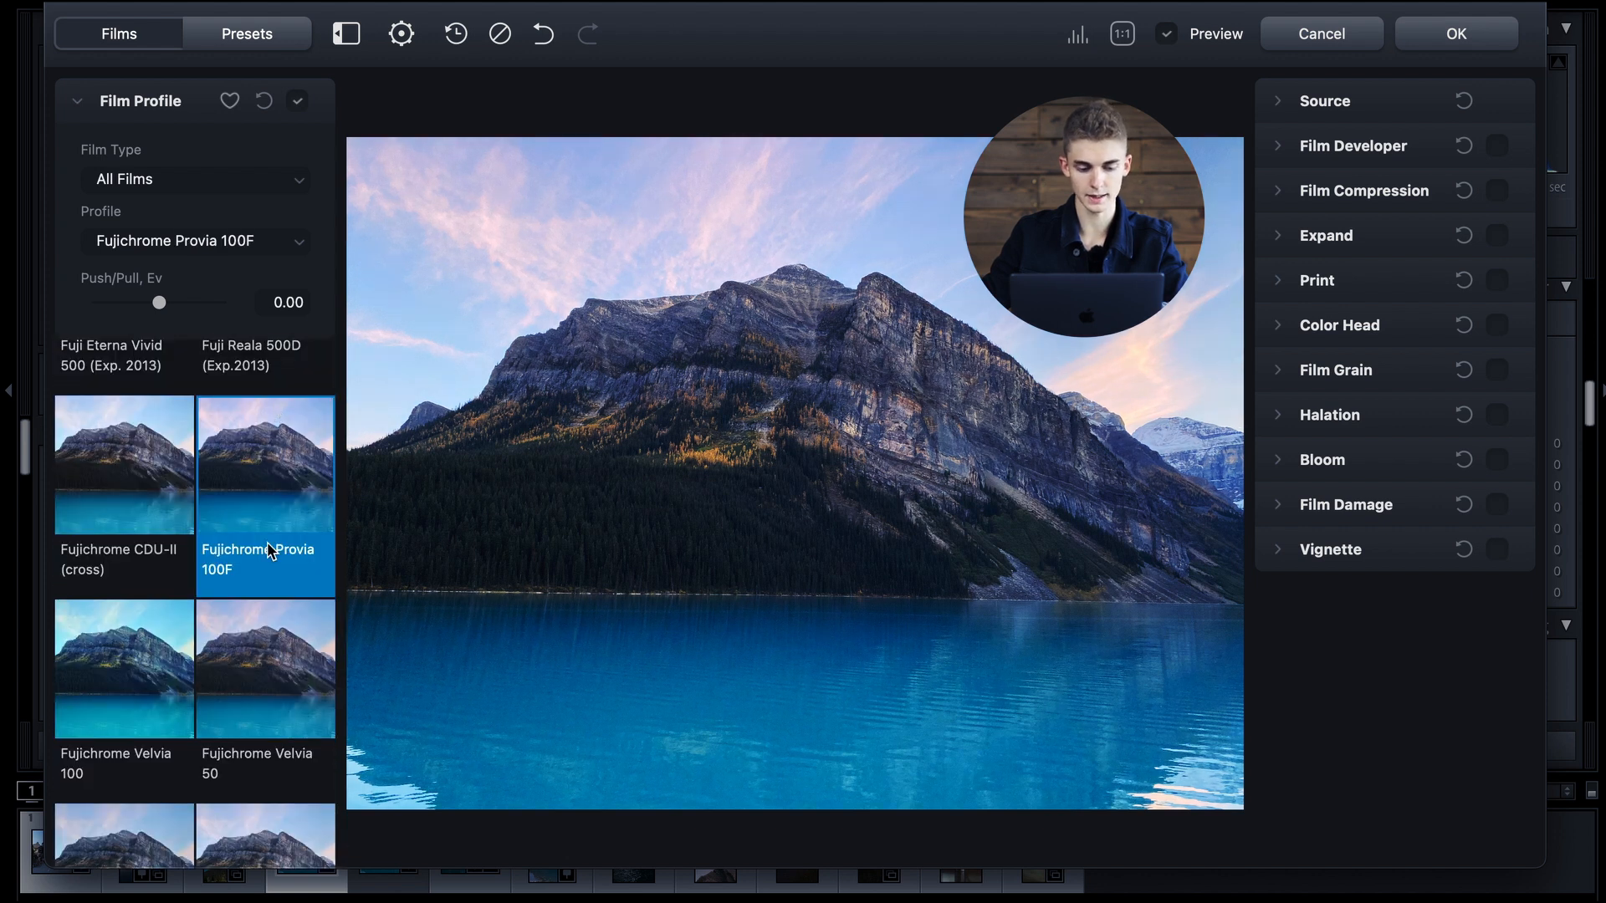
scroll(236, 456, "up", 1)
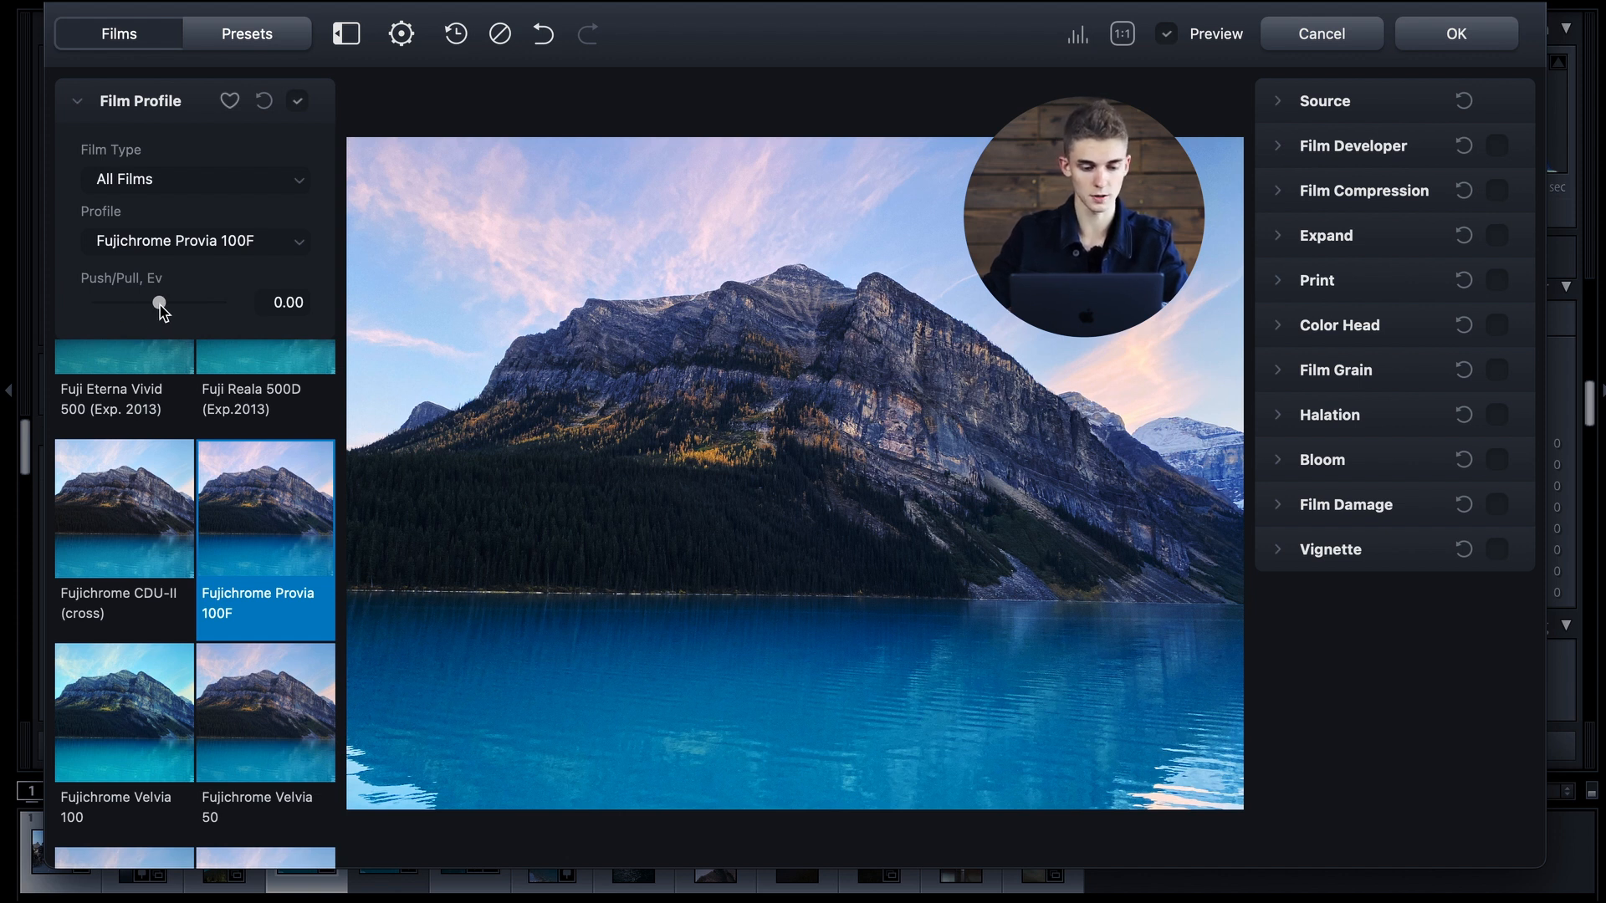
Try Push/Pull at about 1.74 and -0.52 Ev, resetting it to 0.00 after each test.
left_click_drag(162, 312, 220, 311)
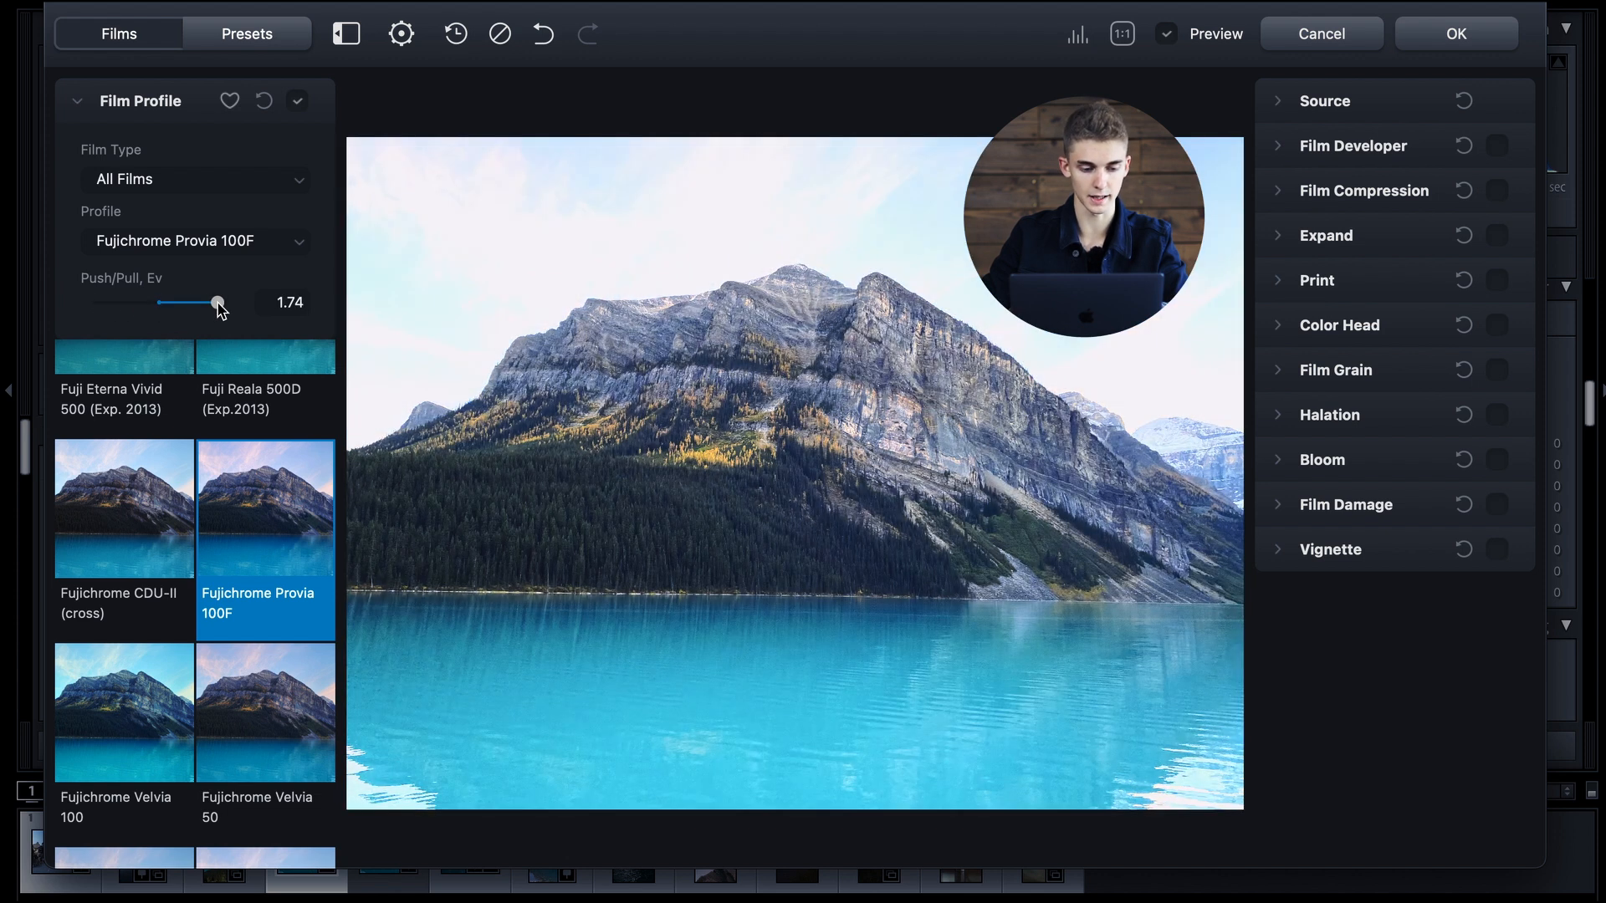
double_click(219, 310)
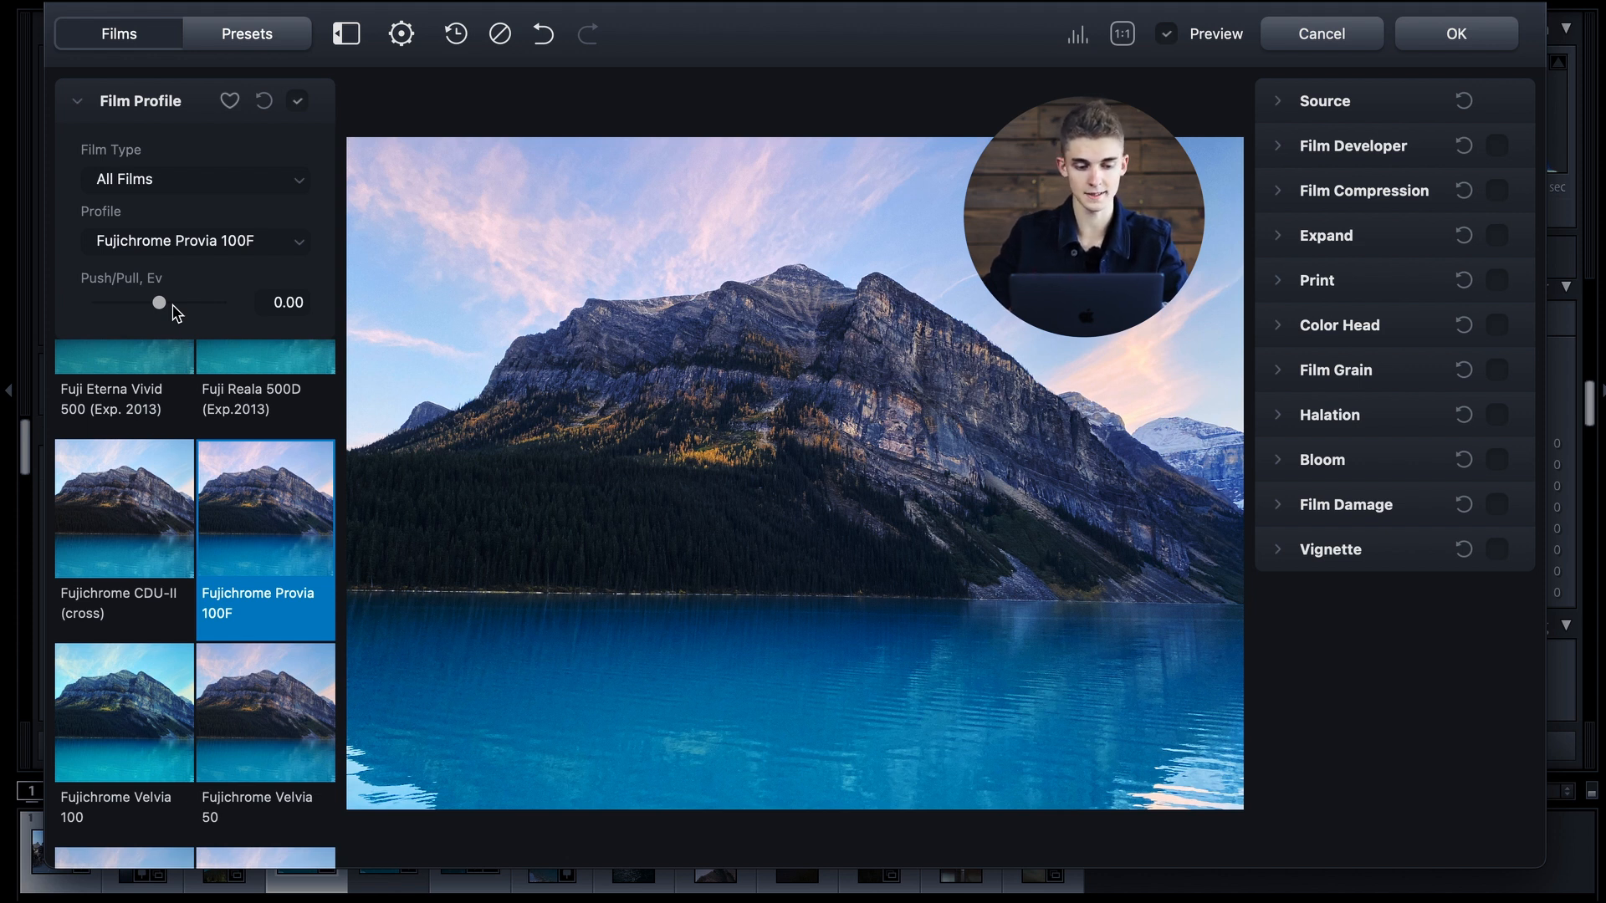
left_click_drag(154, 312, 146, 308)
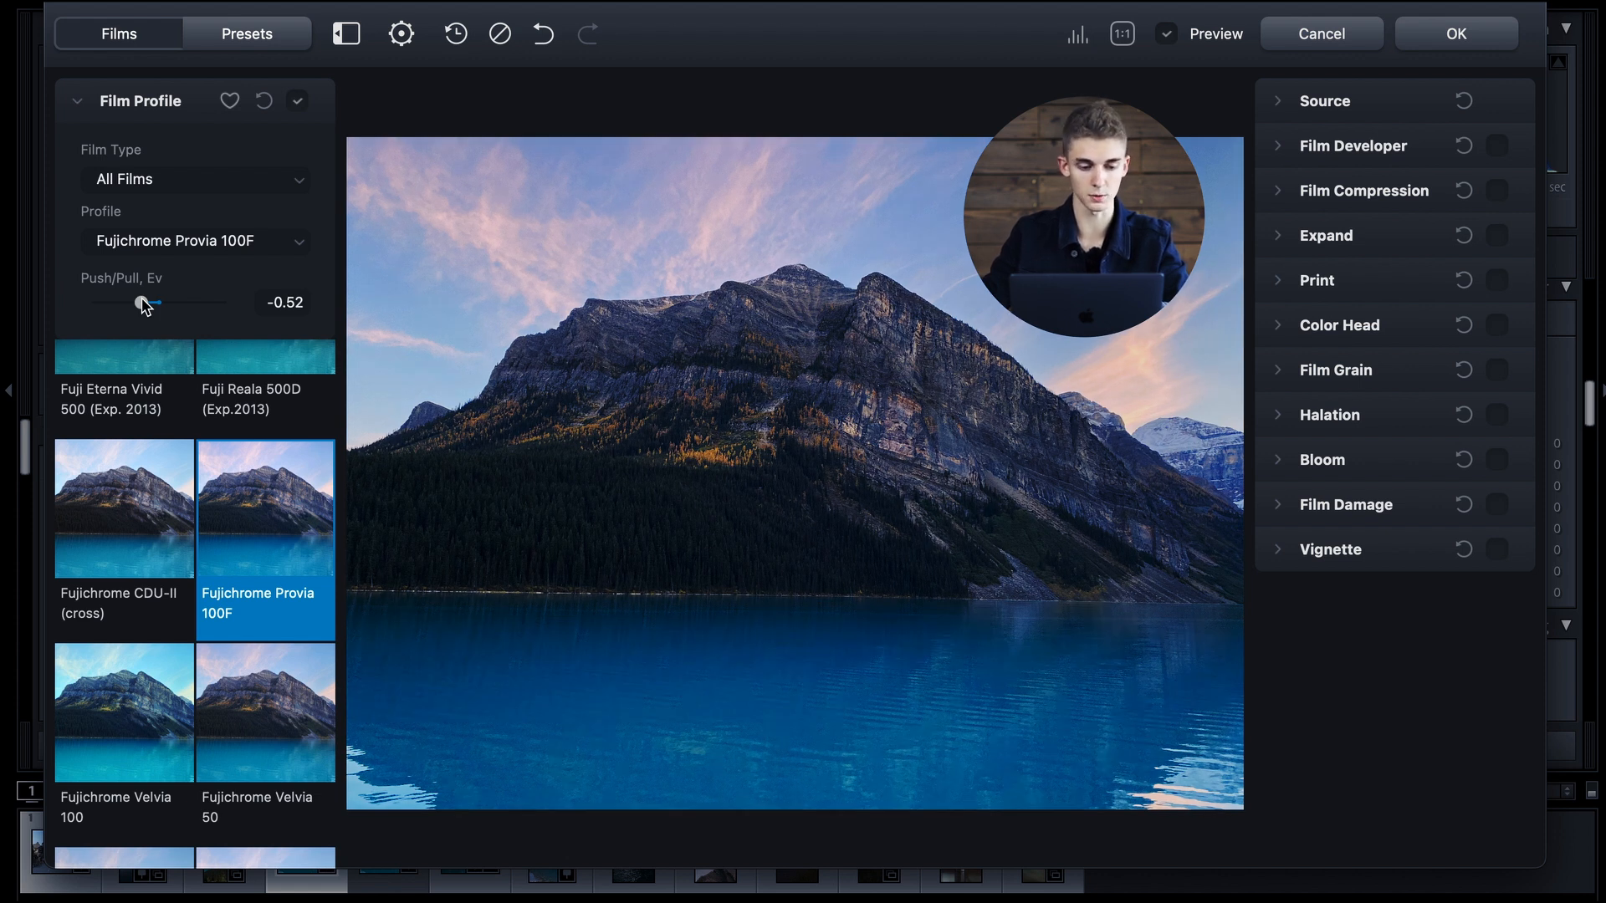
double_click(146, 305)
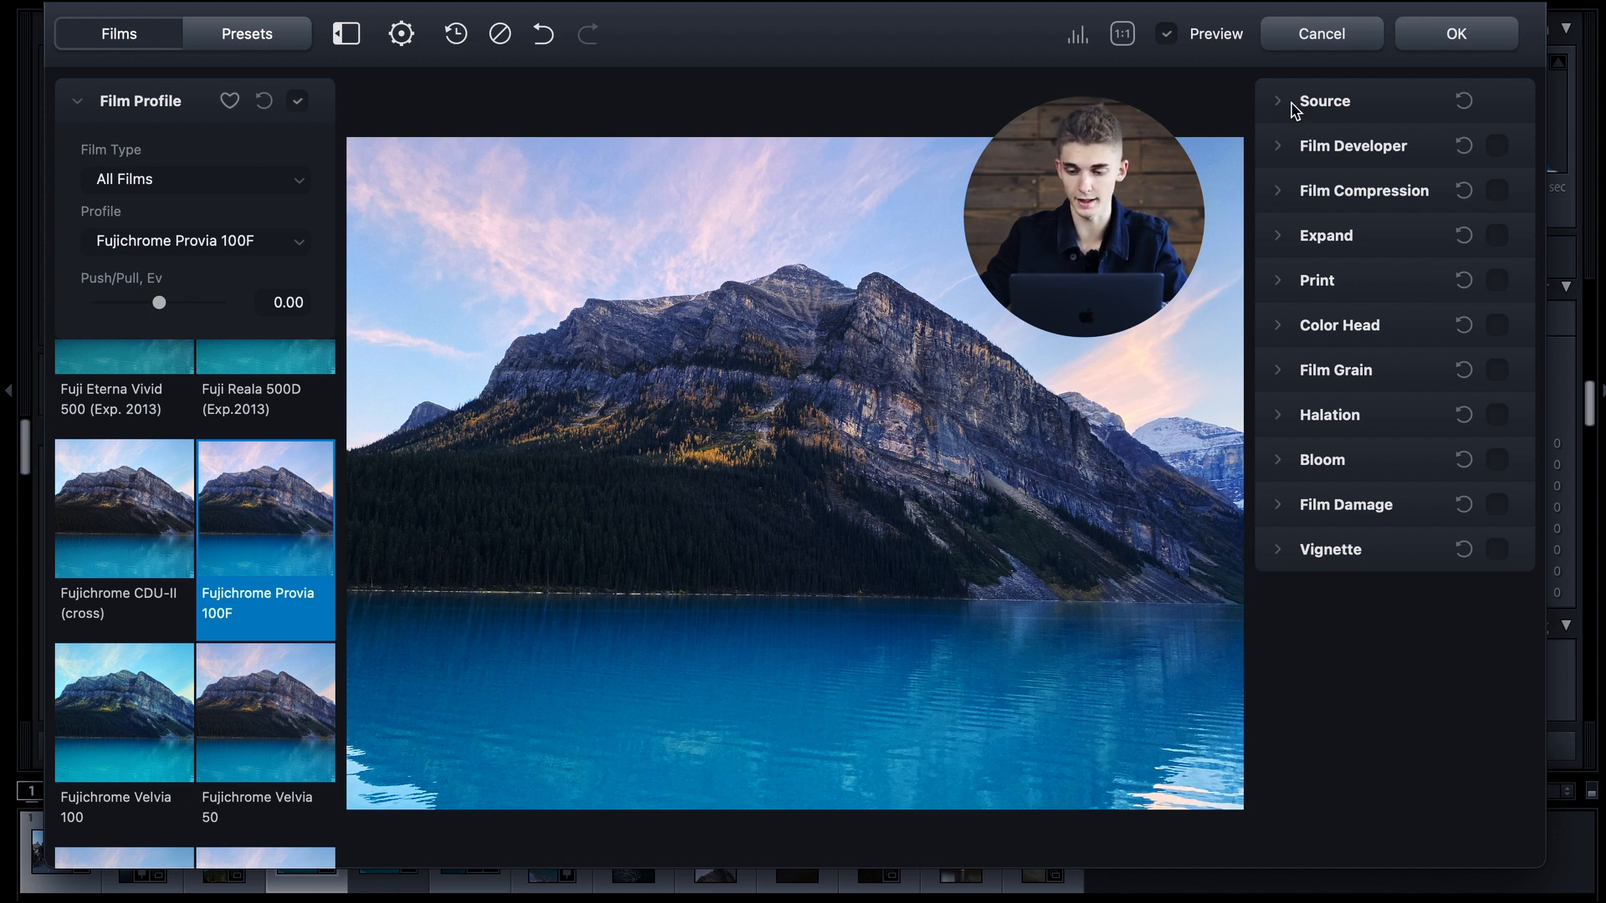
Try lower Exposure, Temperature and Tint Compensation and Defringe values in the Source settings, resetting each to its default.
left_click(1325, 101)
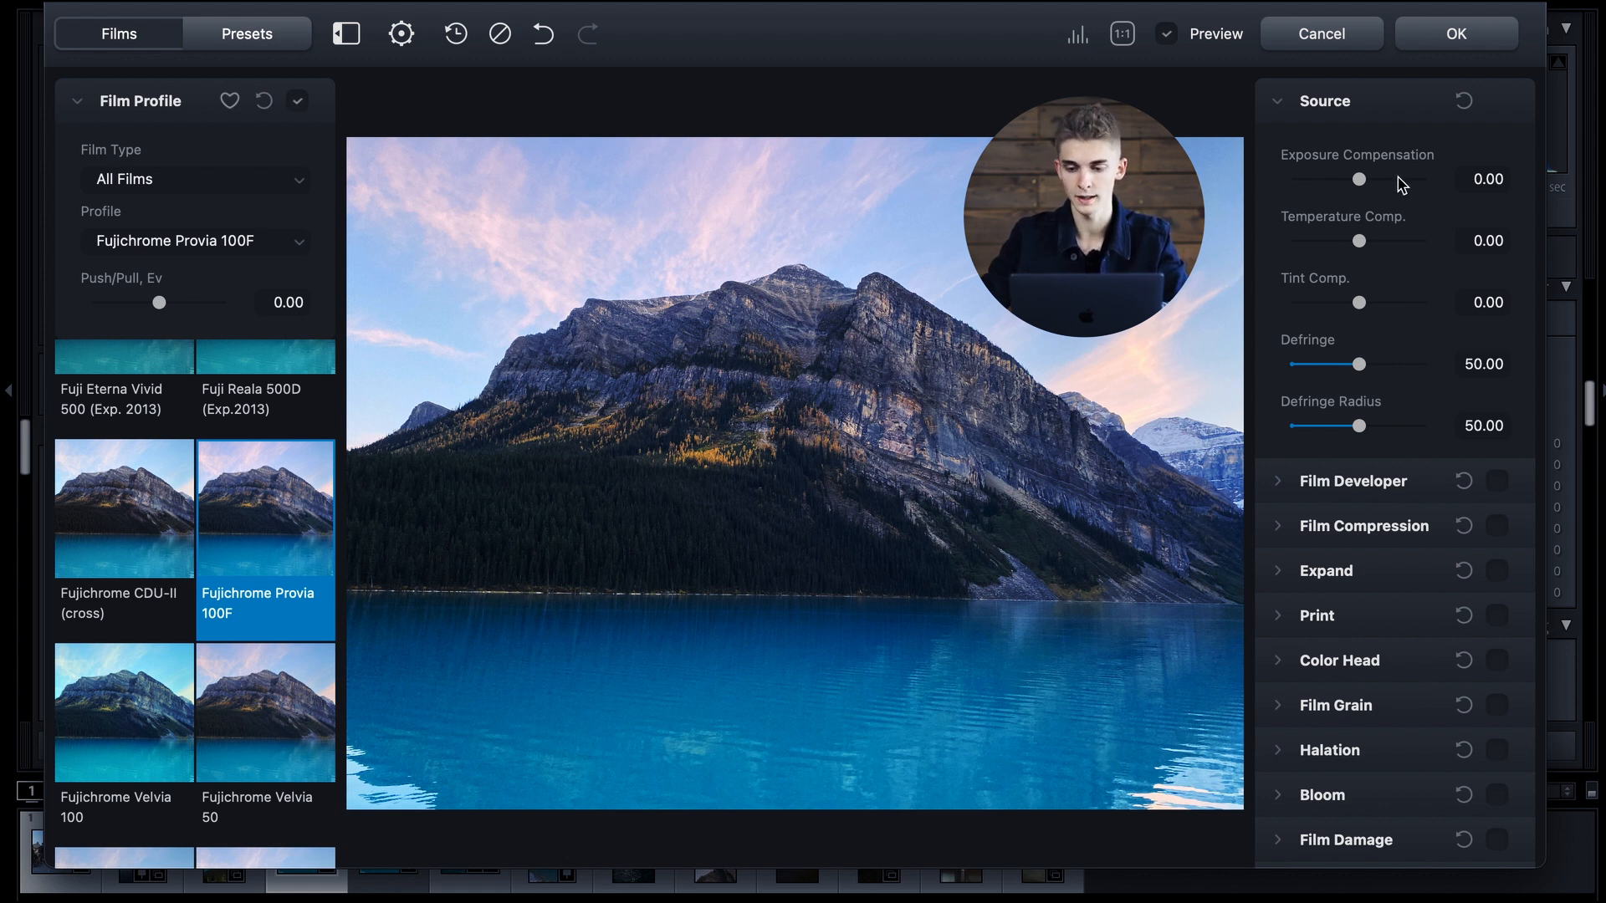
left_click_drag(1360, 179, 1294, 182)
double_click(1294, 181)
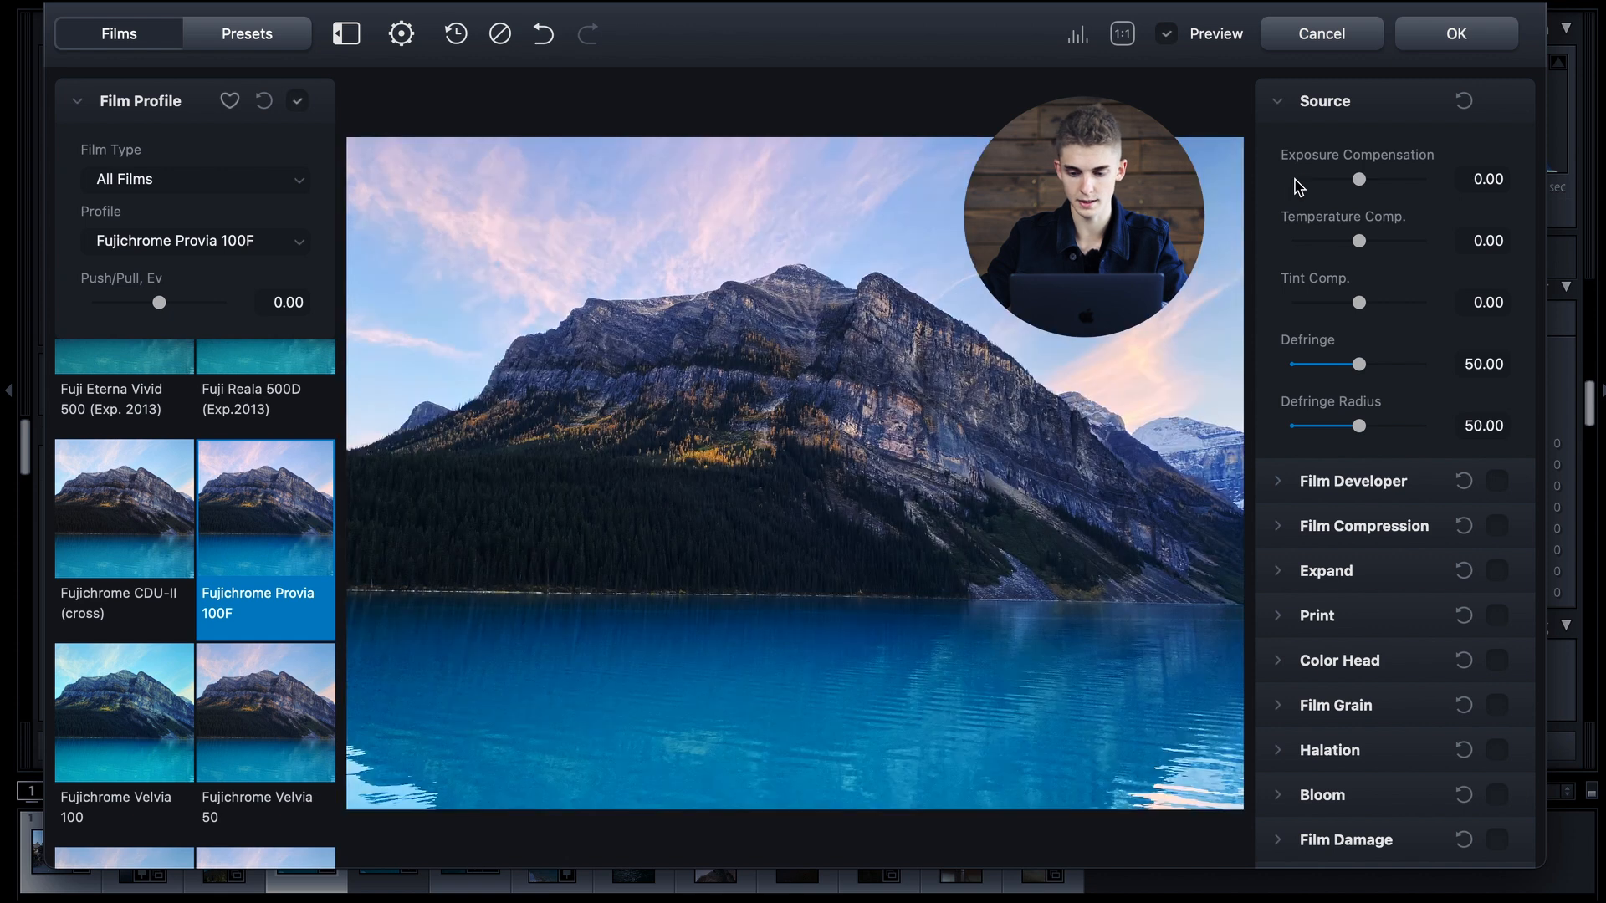
left_click_drag(1359, 242, 1302, 248)
double_click(1299, 242)
left_click_drag(1359, 305, 1303, 316)
double_click(1302, 318)
mouse_move(1334, 372)
left_mouse_down()
mouse_move(1363, 368)
mouse_move(1303, 374)
left_mouse_up()
double_click(1302, 374)
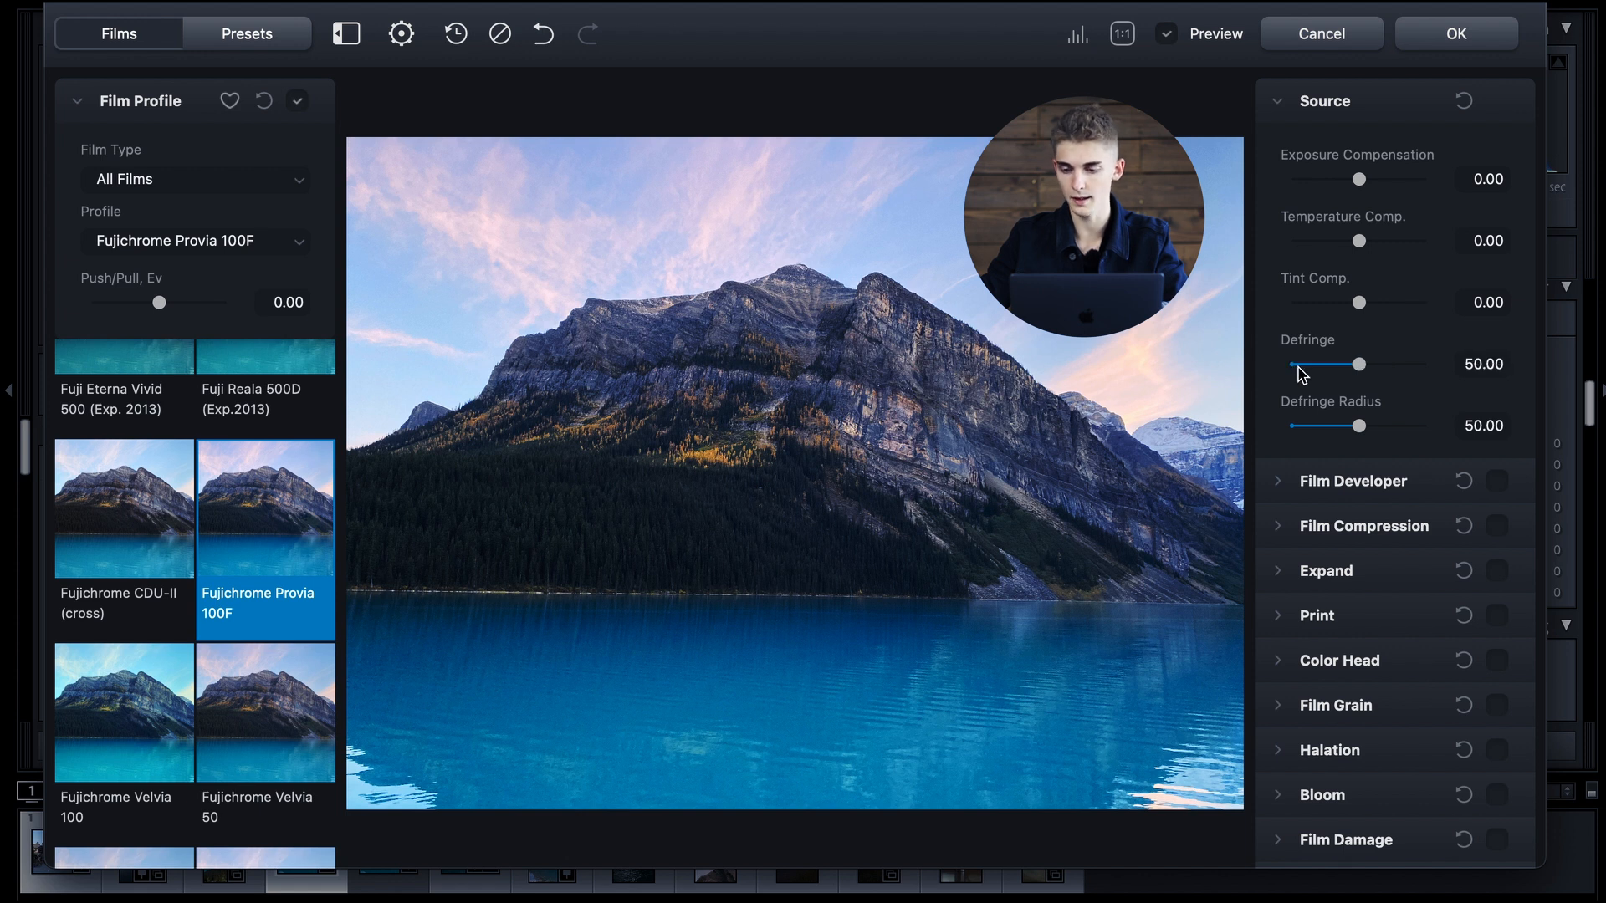
left_click(1330, 102)
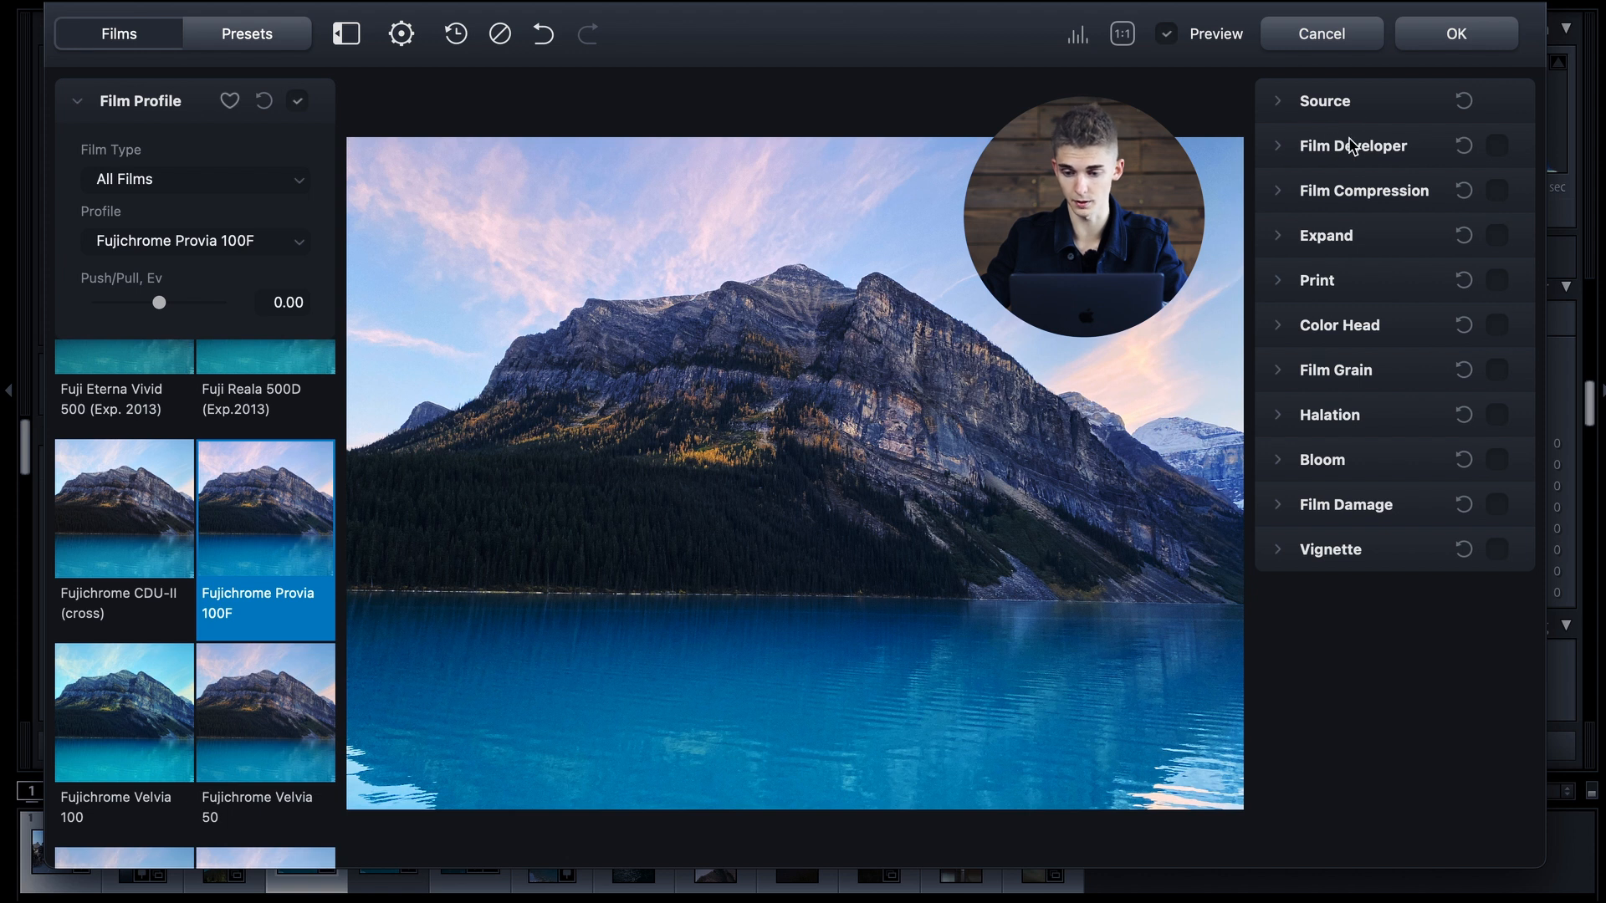
Enable Film Developer and set Contrast Boost to about 17.31 and Color Boost to about 29.69.
left_click(1407, 150)
left_click(1496, 148)
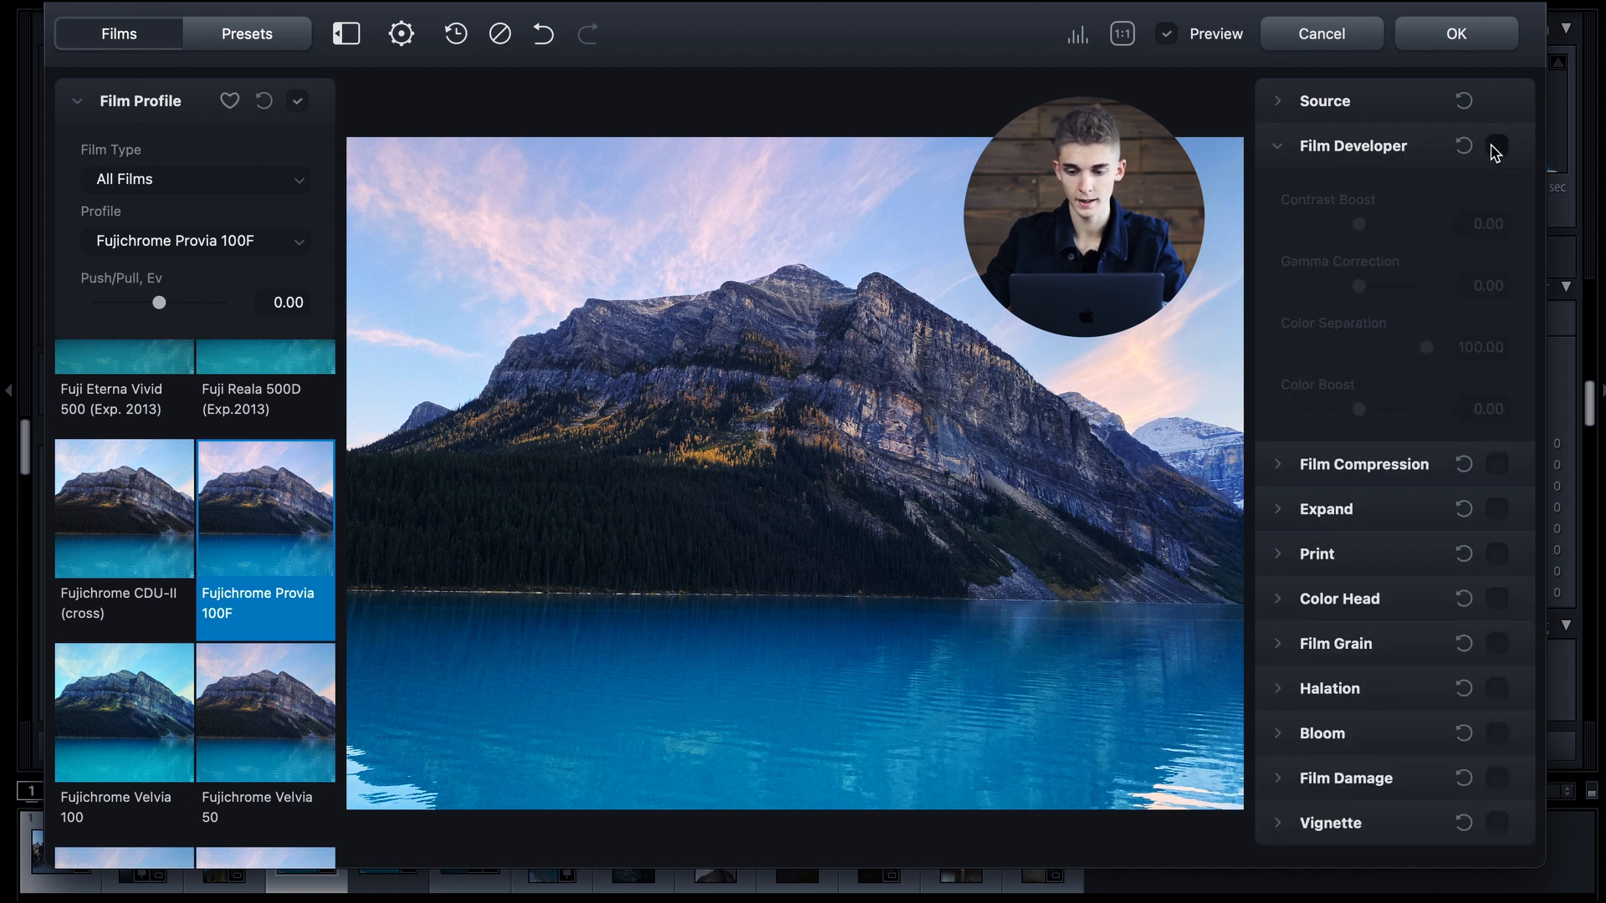
left_click_drag(1359, 224, 1397, 232)
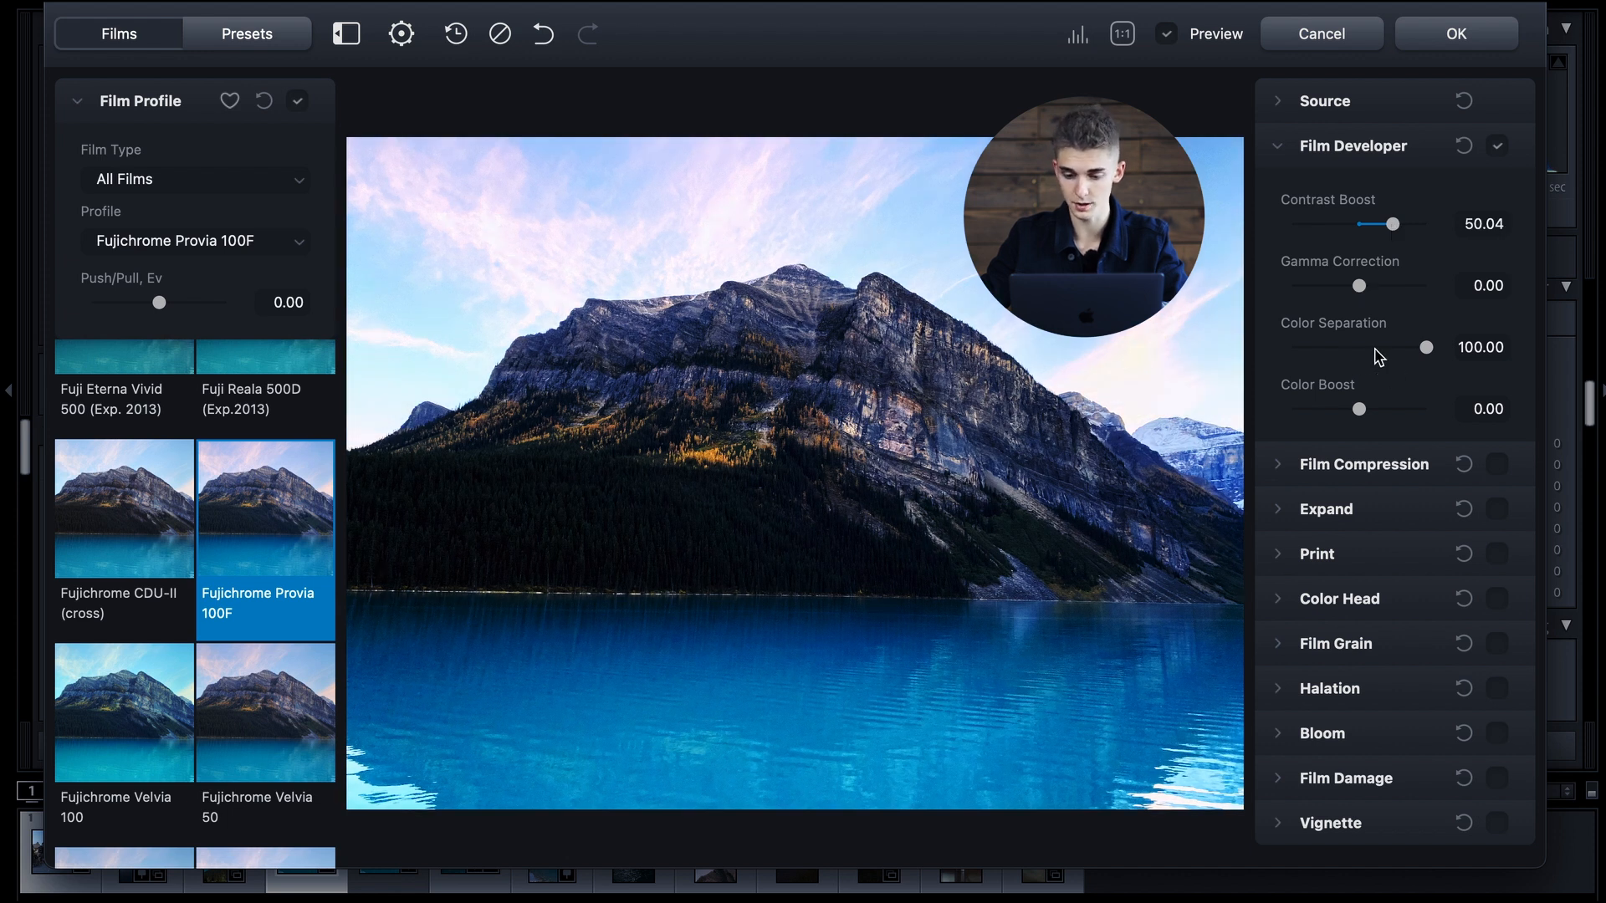
left_click_drag(1359, 409, 1379, 410)
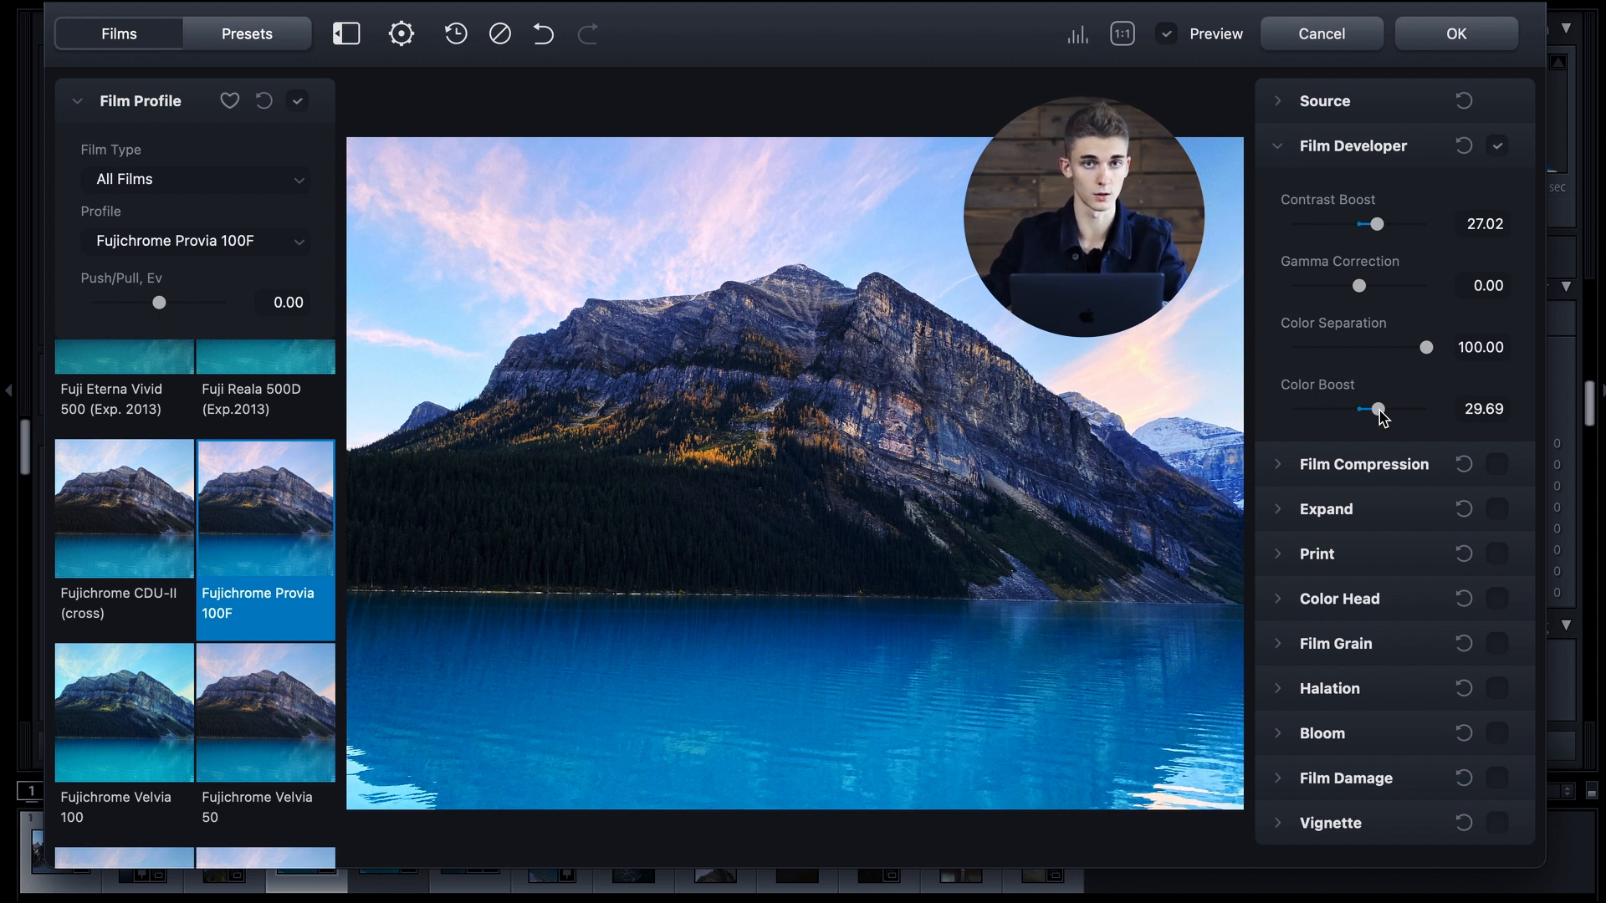
left_click_drag(1375, 224, 1371, 225)
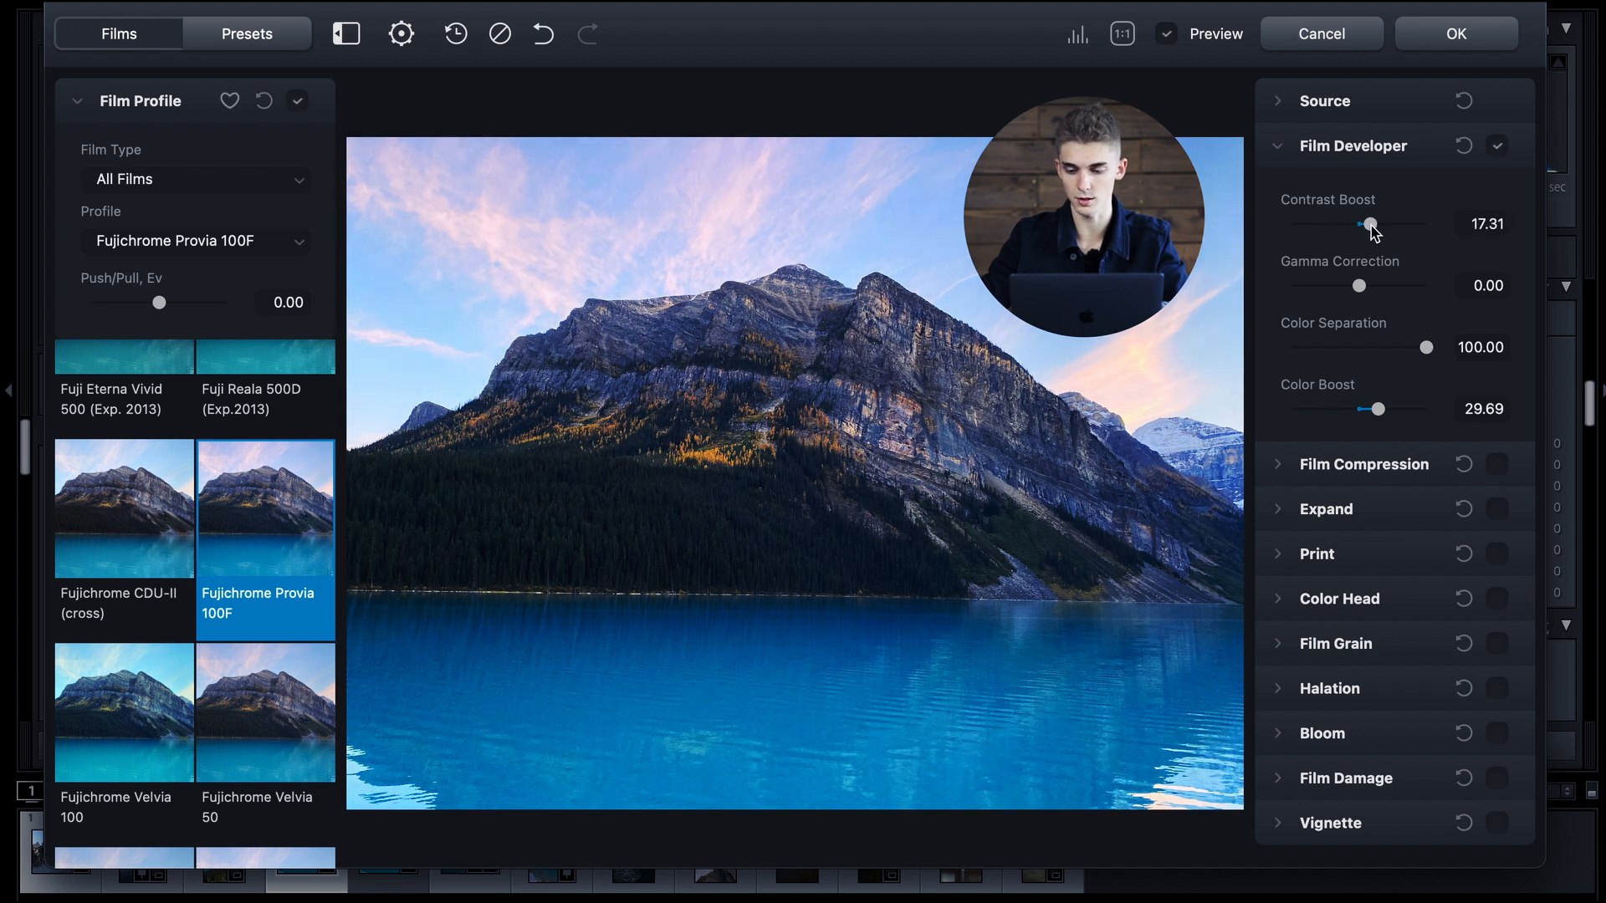
Lower the Film Developer Contrast Boost to about 15.10 and Color Boost to about 18.64.
left_click_drag(1379, 410, 1373, 414)
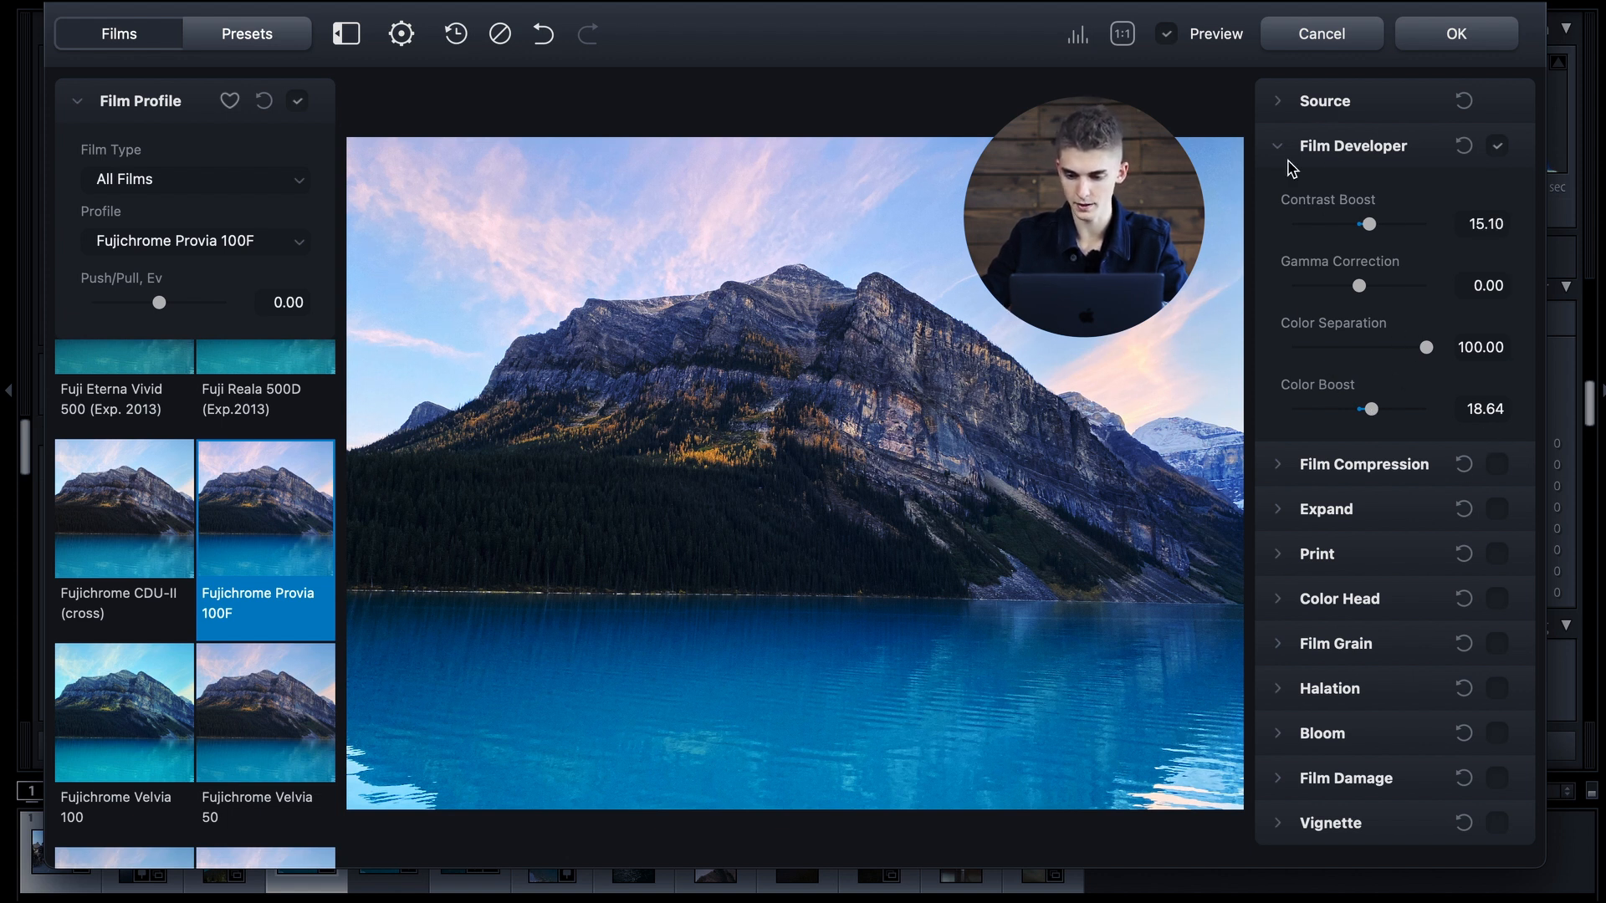
left_click(1321, 159)
Enable Film Compression and test Impact at about 16.92, 11.32 and 100.00 before resetting it to 60.00.
left_click(1363, 189)
left_click(1498, 191)
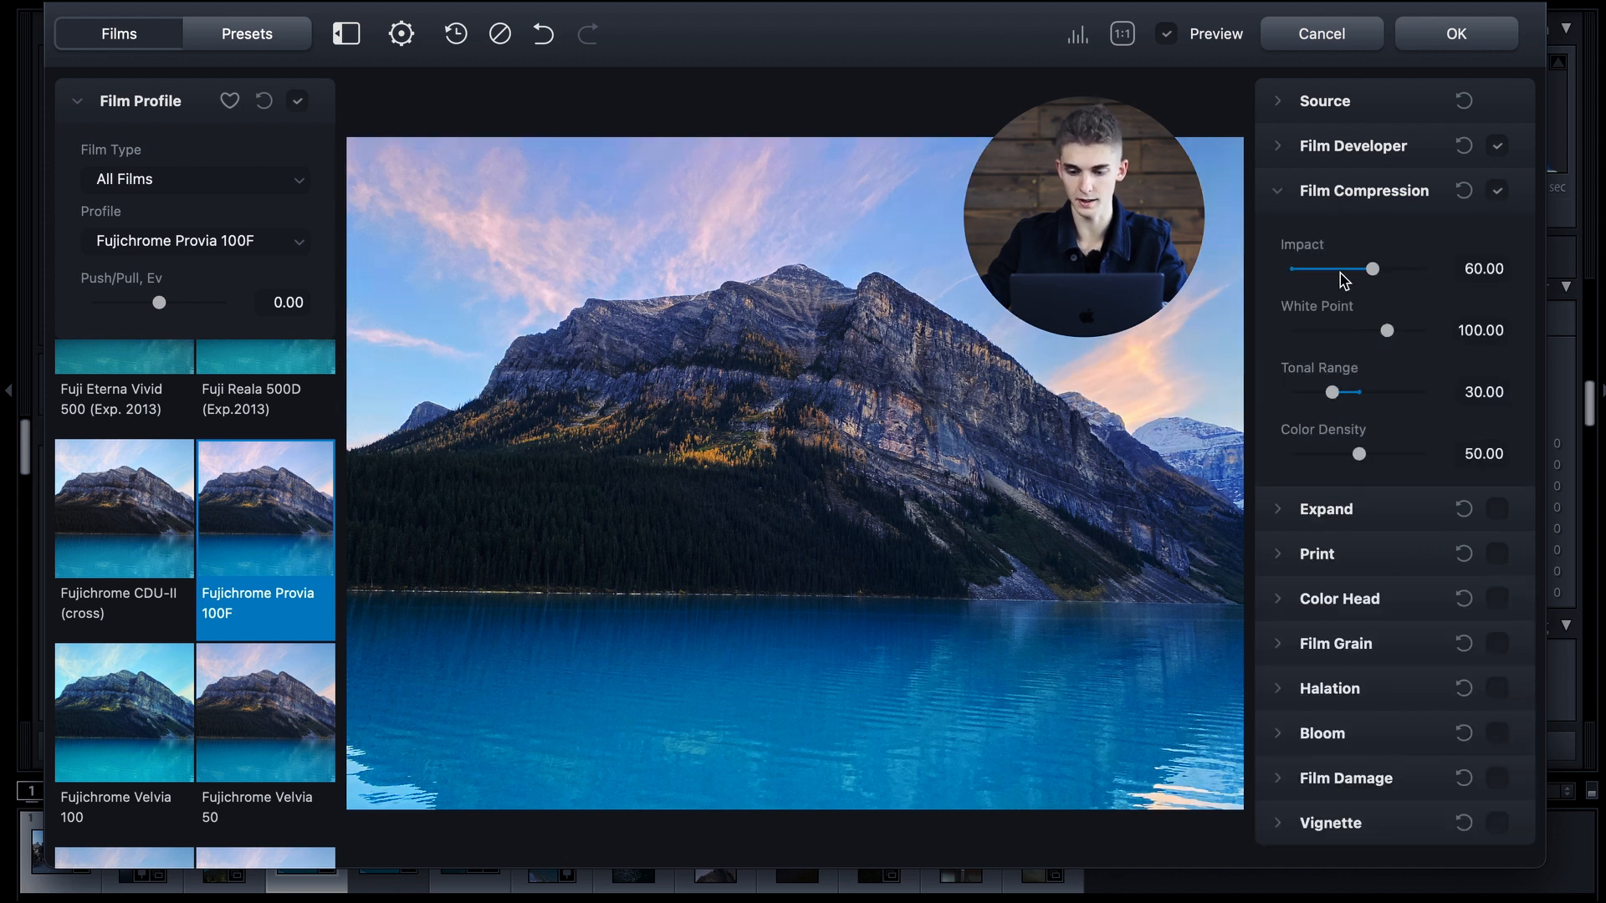
mouse_move(1339, 266)
left_mouse_down()
mouse_move(1287, 295)
mouse_move(1312, 270)
mouse_move(1434, 275)
mouse_move(1319, 287)
left_mouse_up()
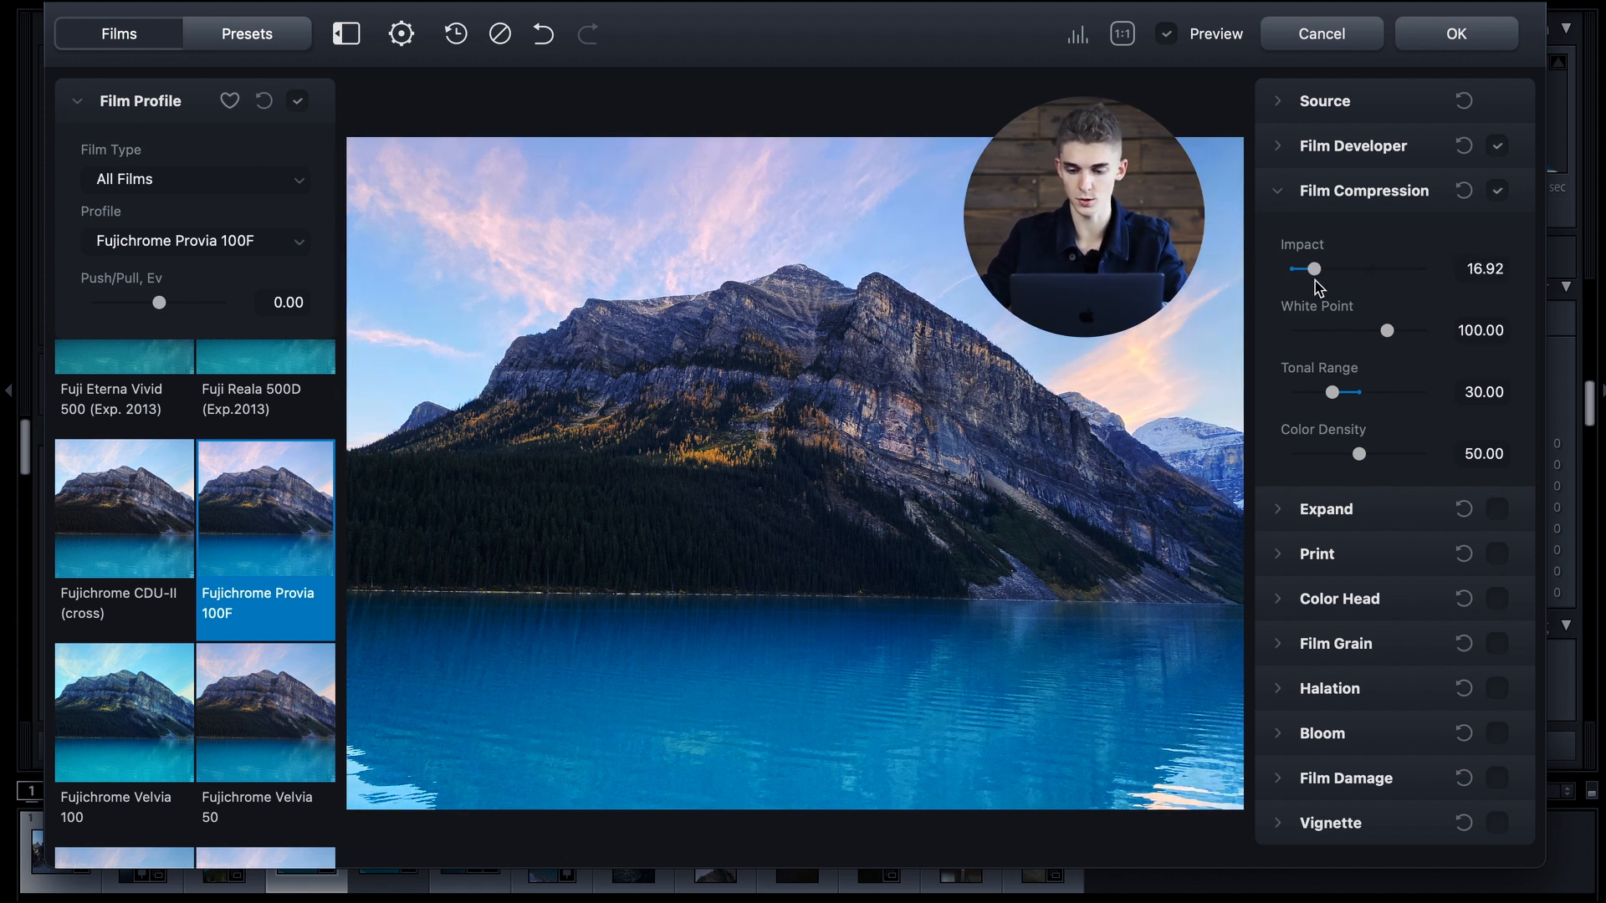
left_click_drag(1319, 287, 1311, 282)
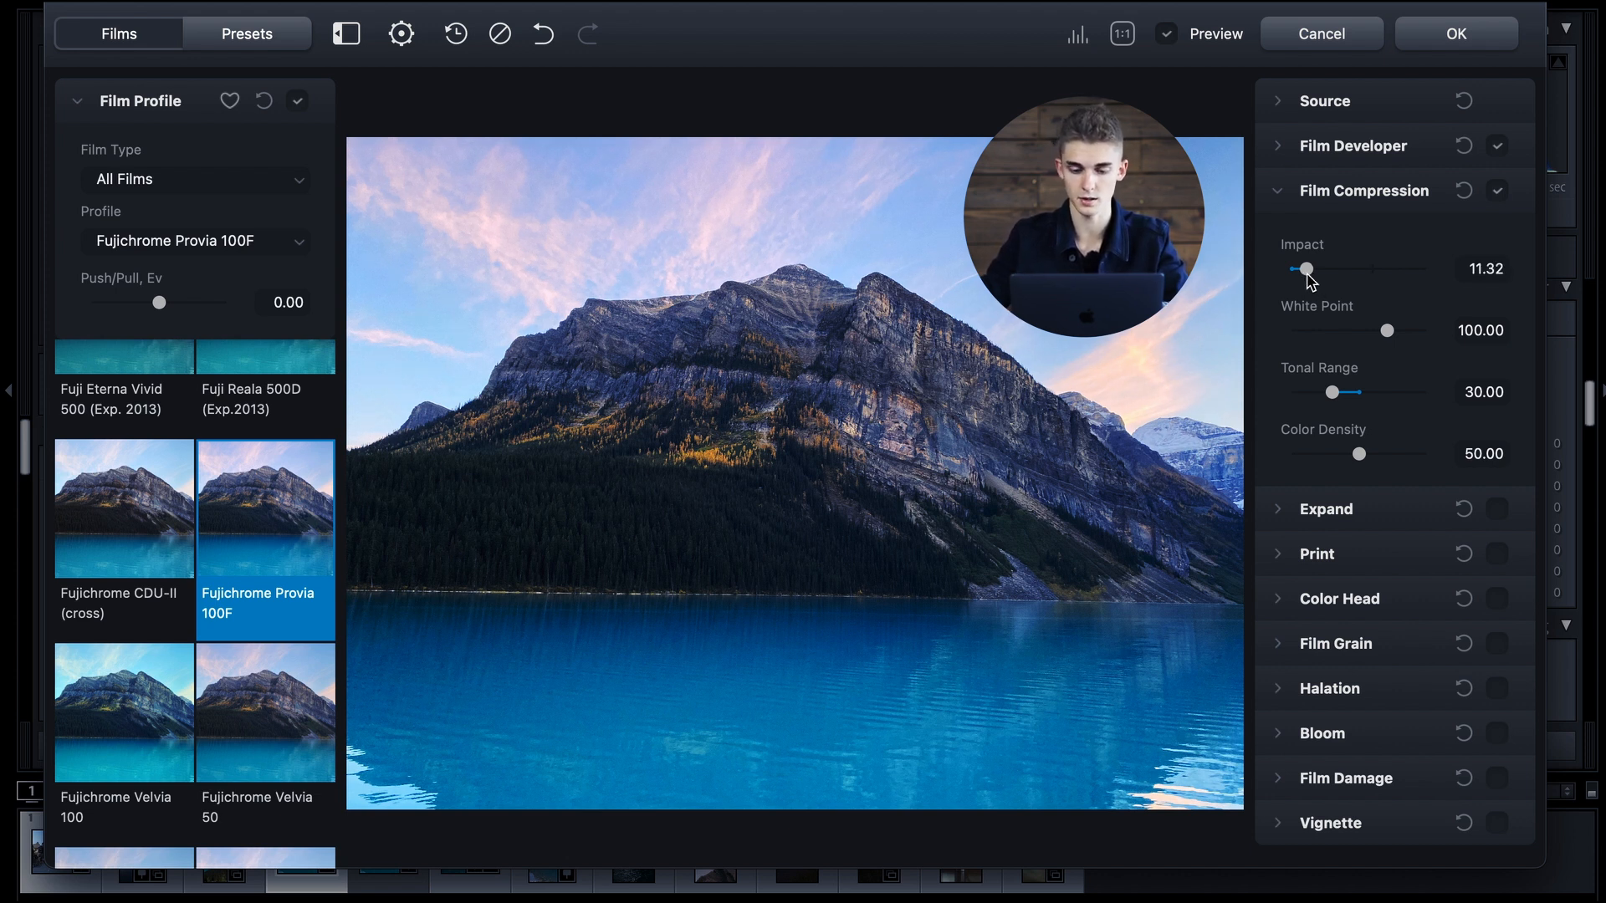
left_click_drag(1310, 281, 1430, 278)
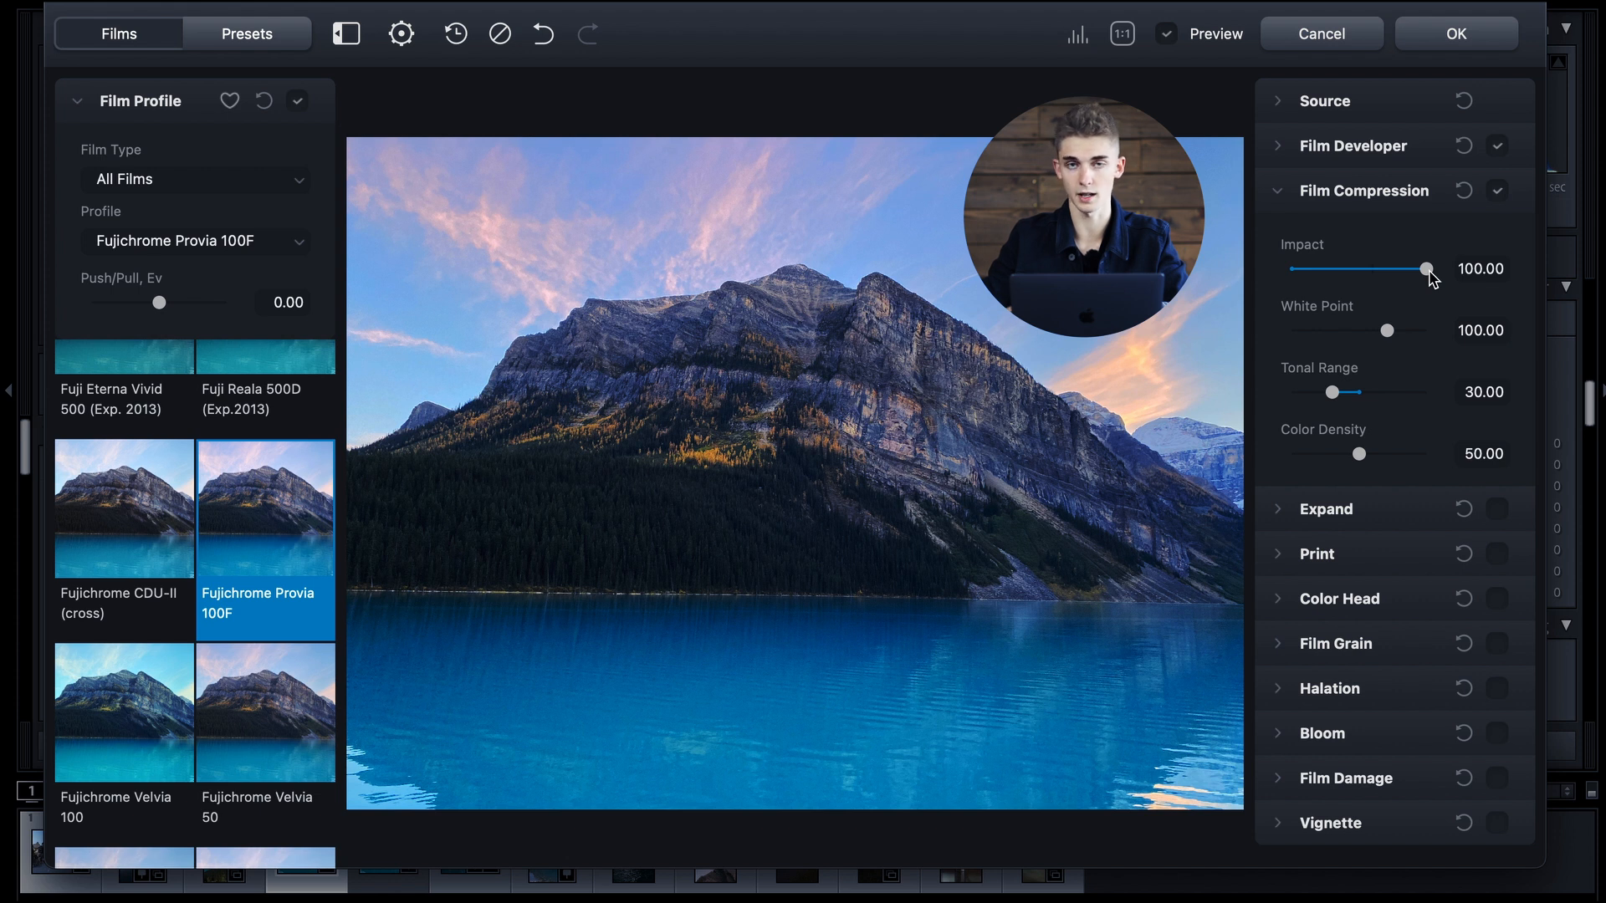
double_click(1427, 269)
Try the Film Compression White Point at about 96.35 and 120.00 and Tonal Range at about 3.21, resetting each to its default.
left_click_drag(1387, 332, 1381, 334)
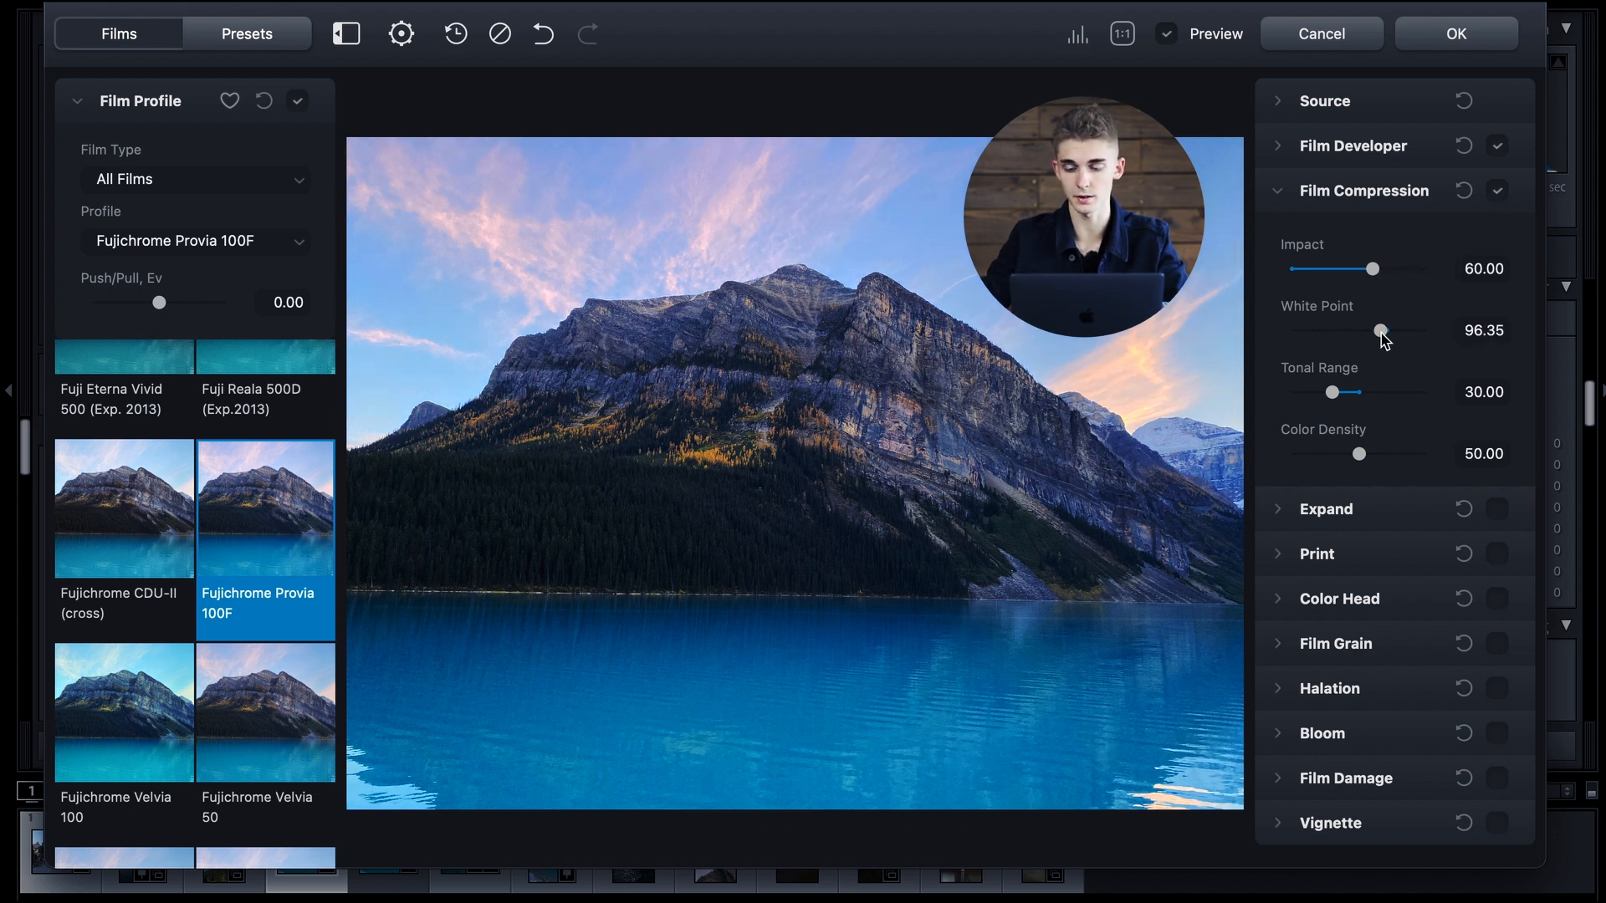
left_click_drag(1382, 334, 1444, 333)
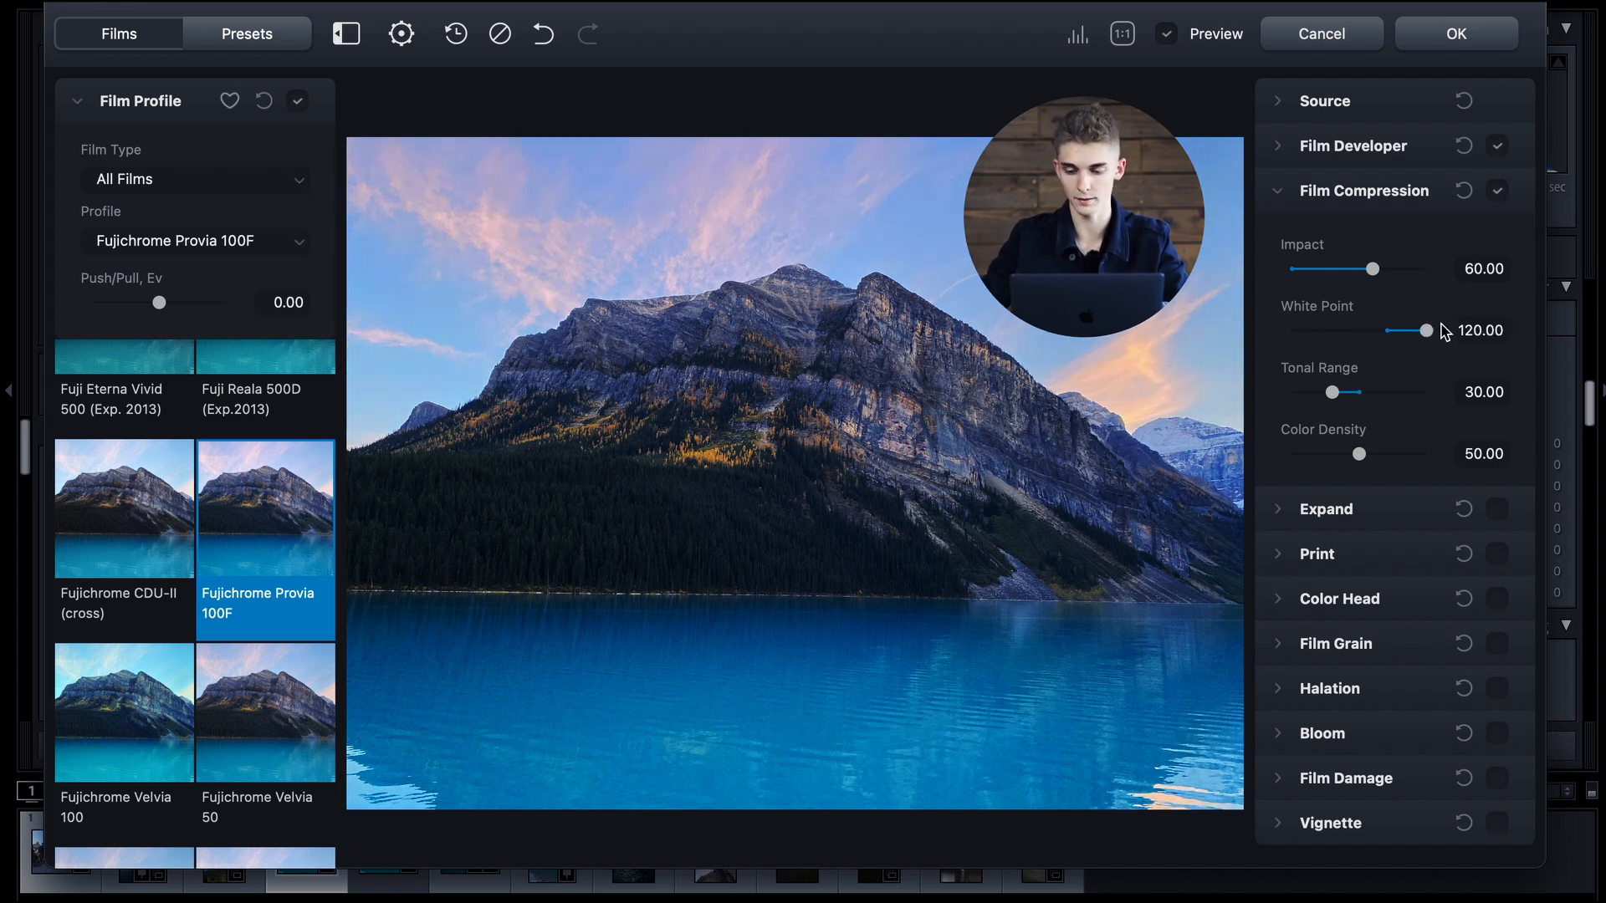
left_click_drag(1444, 332, 1391, 334)
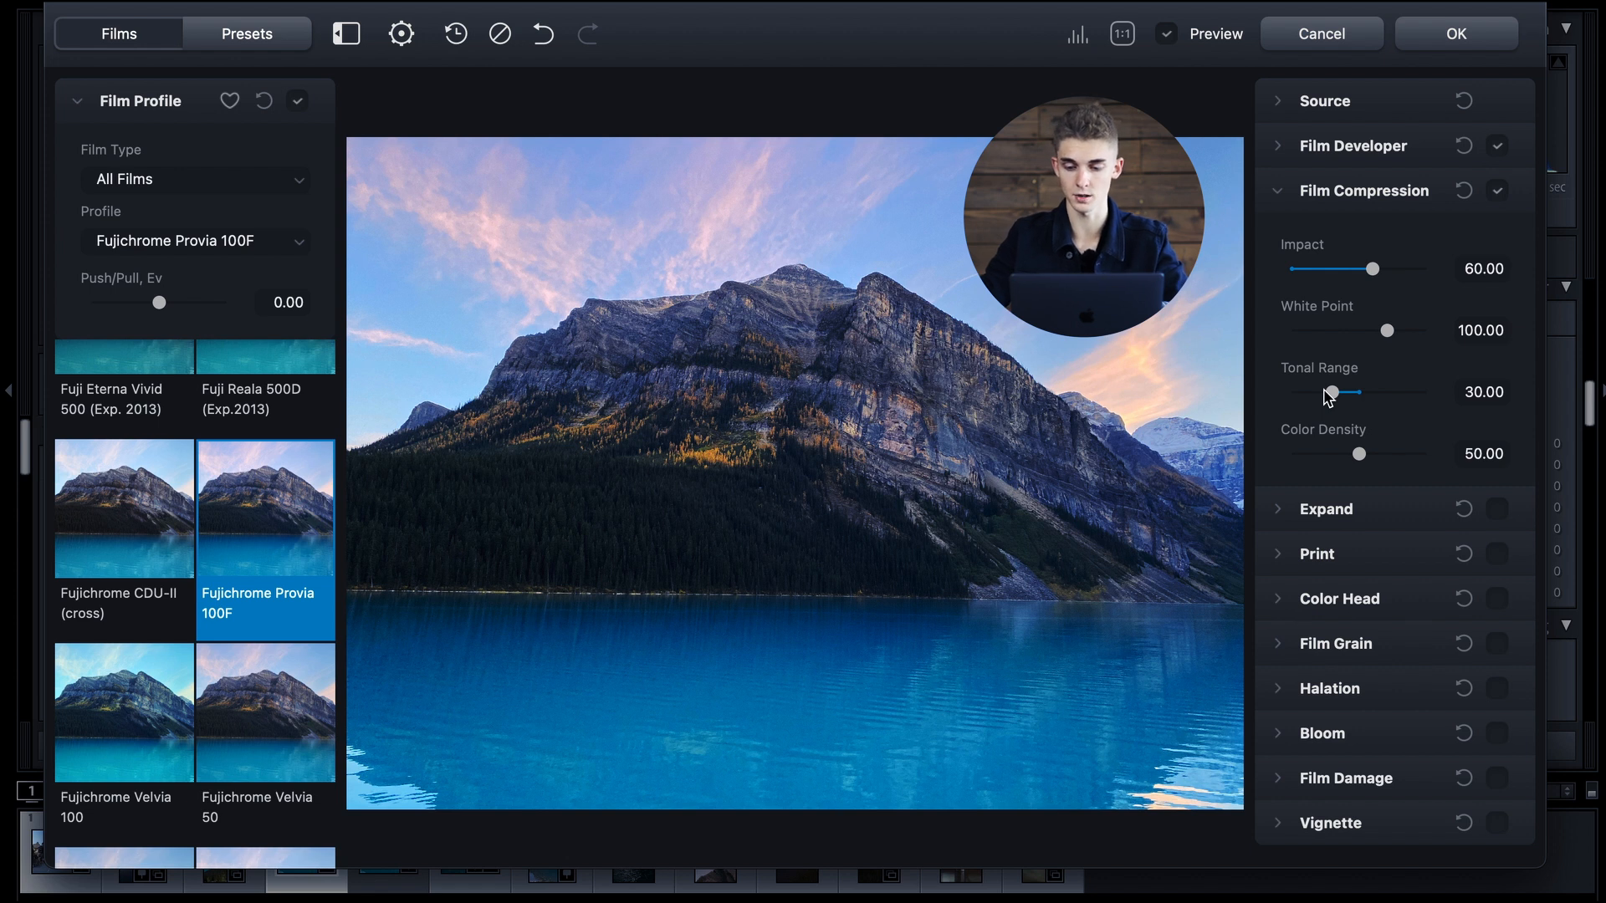
mouse_move(1324, 390)
left_mouse_down()
mouse_move(1301, 403)
mouse_move(1452, 412)
mouse_move(1299, 405)
left_mouse_up()
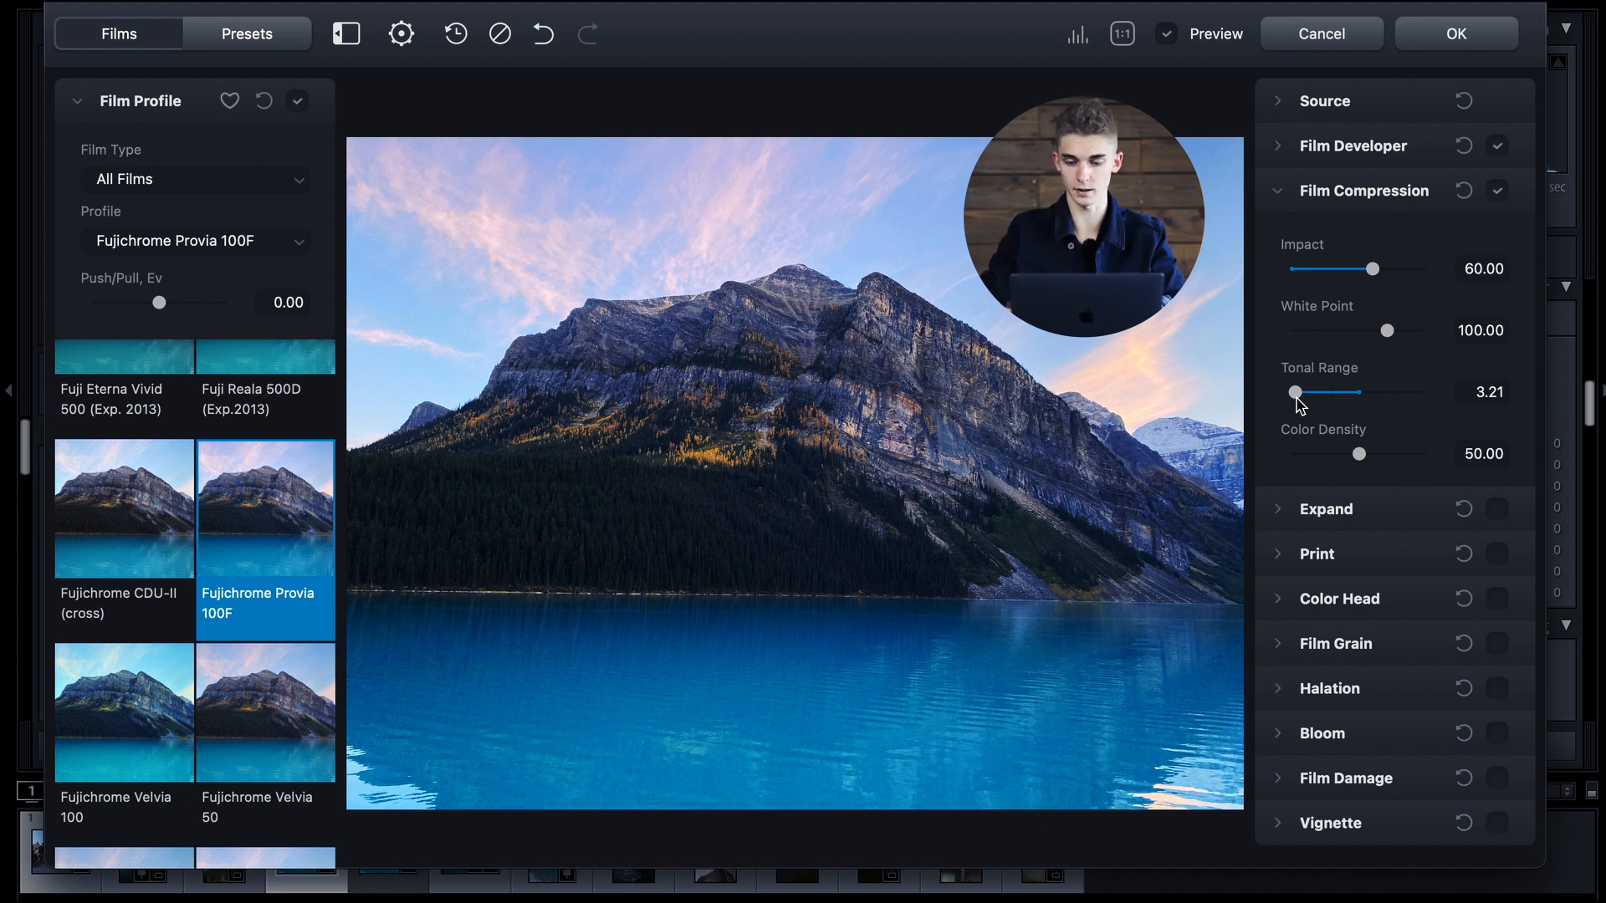
double_click(1298, 401)
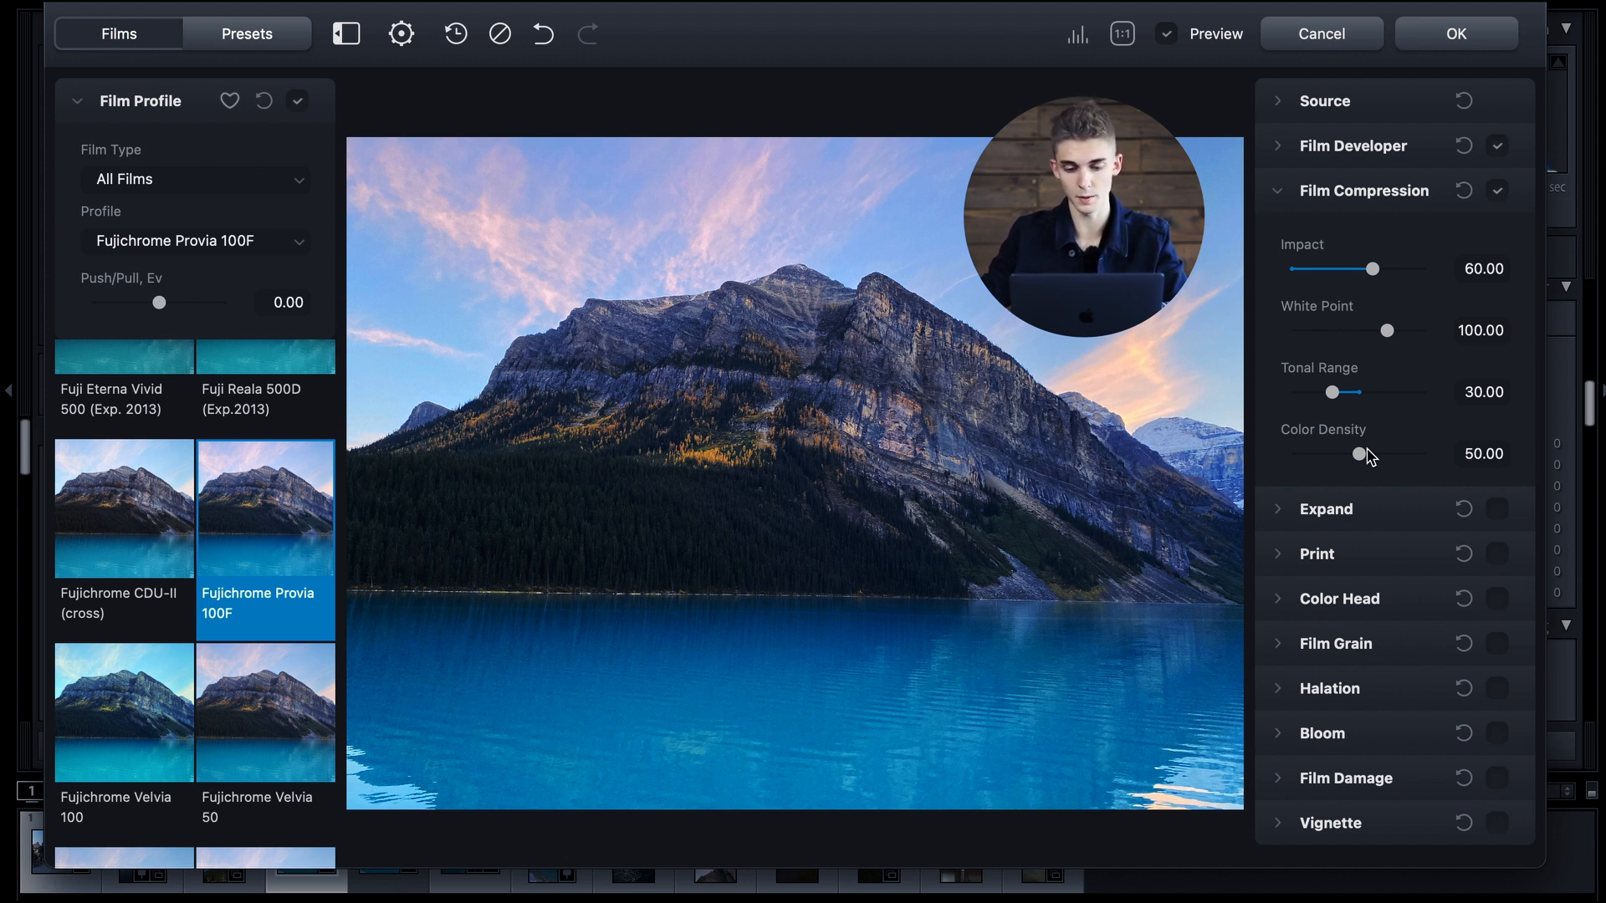
Raise the Film Compression Color Density to 100.00.
left_click_drag(1356, 455, 1464, 448)
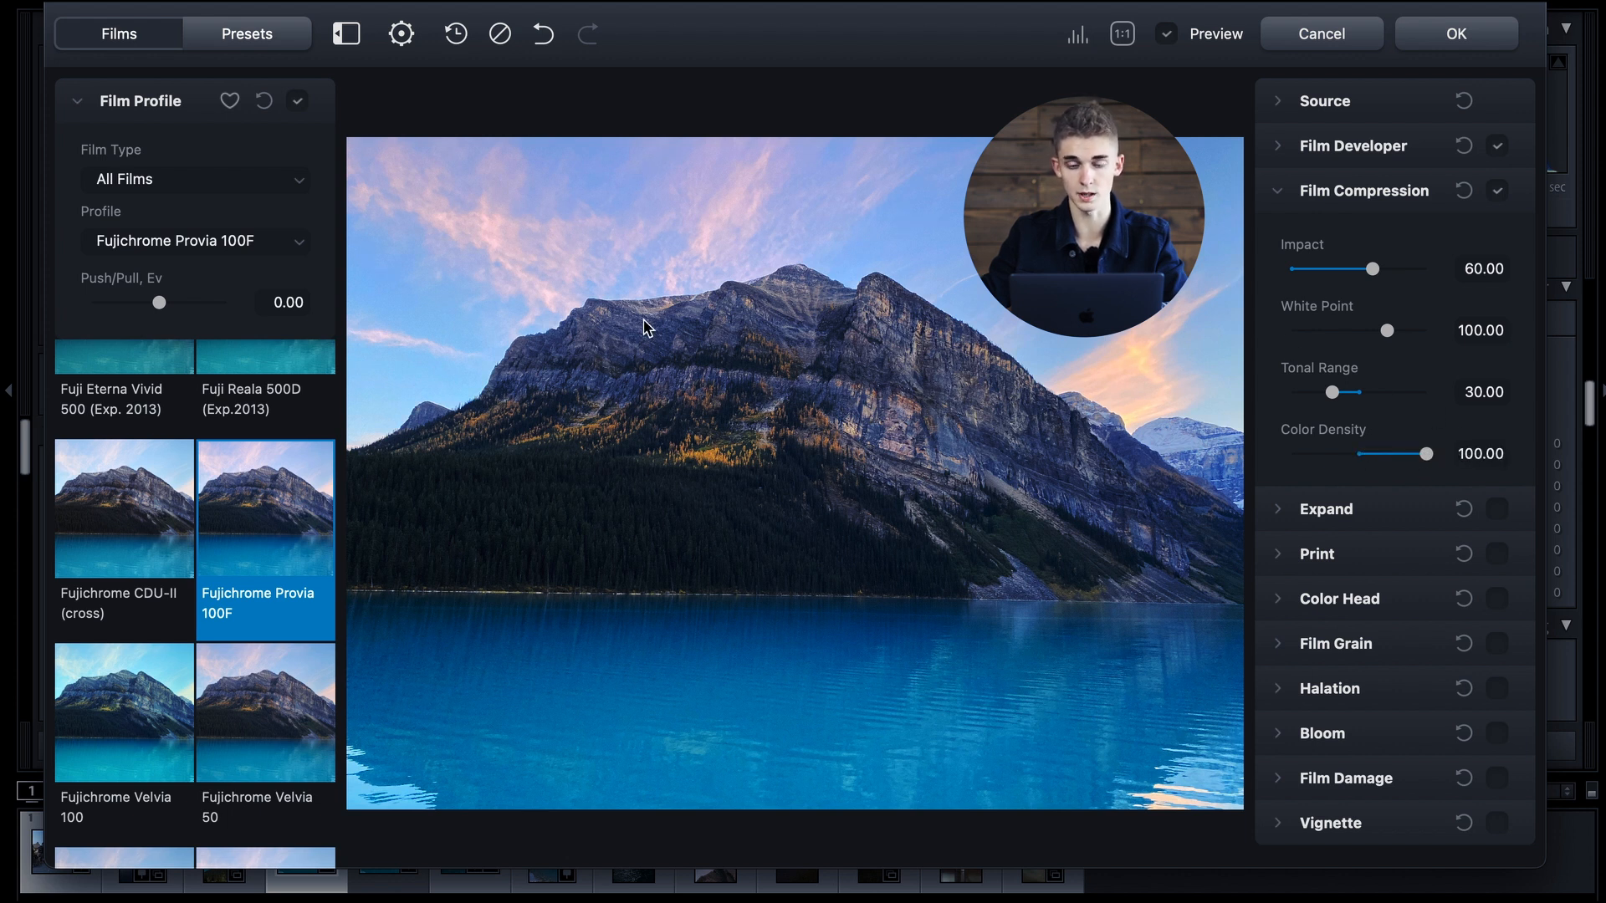
left_click(1355, 190)
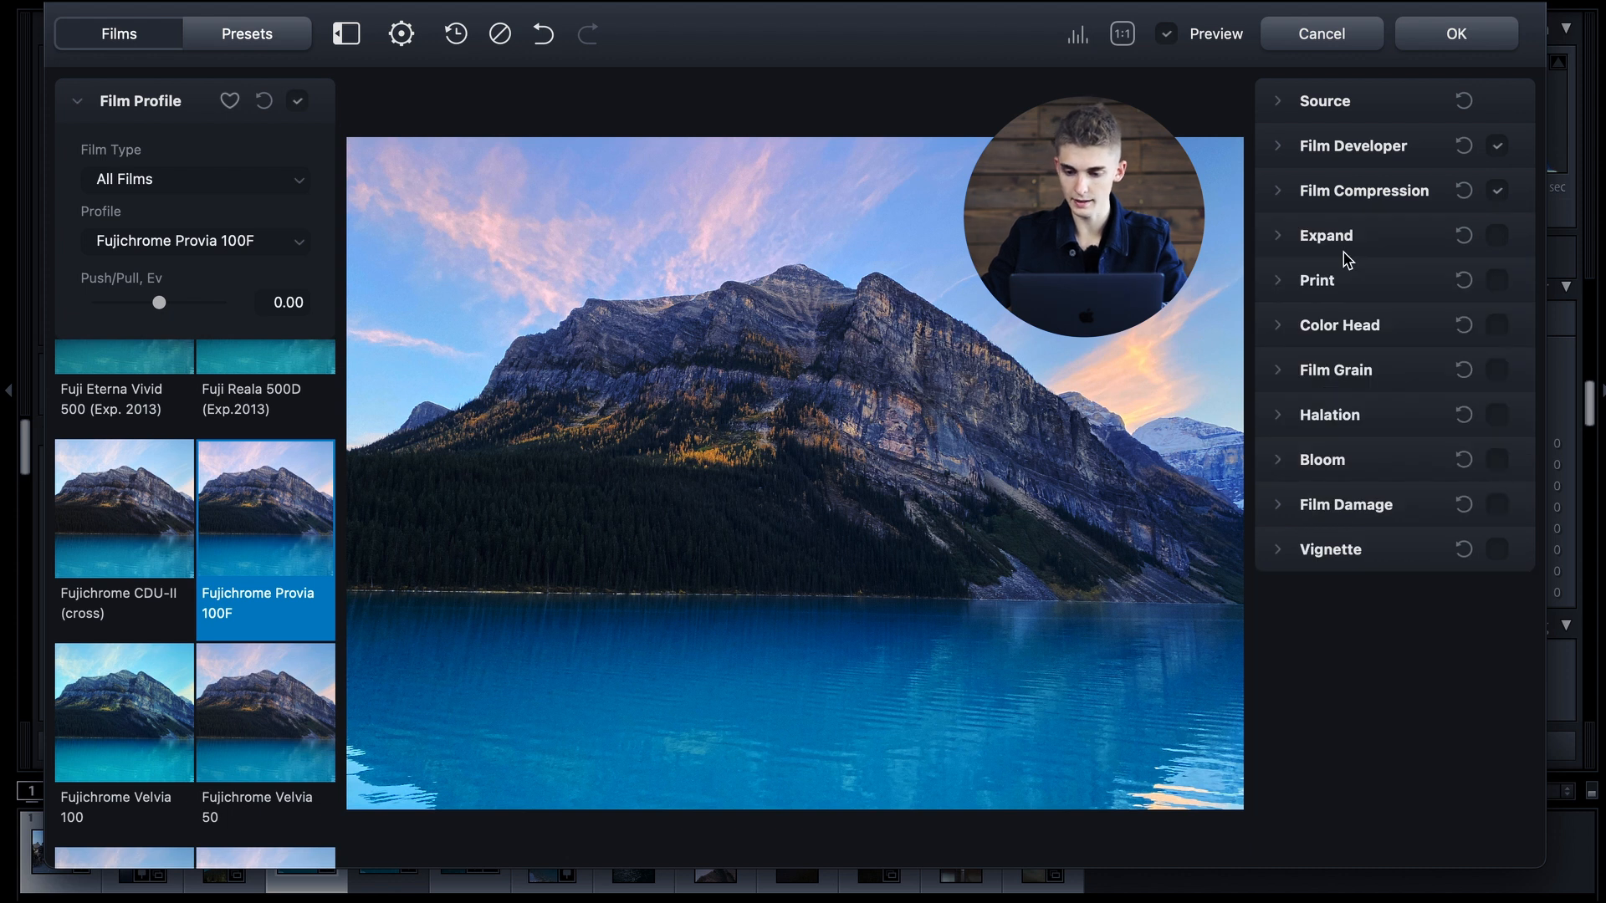
Enable Expand and set Black Point to about -4.67 and White Point to about 108.38.
left_click(1364, 235)
left_click(1499, 235)
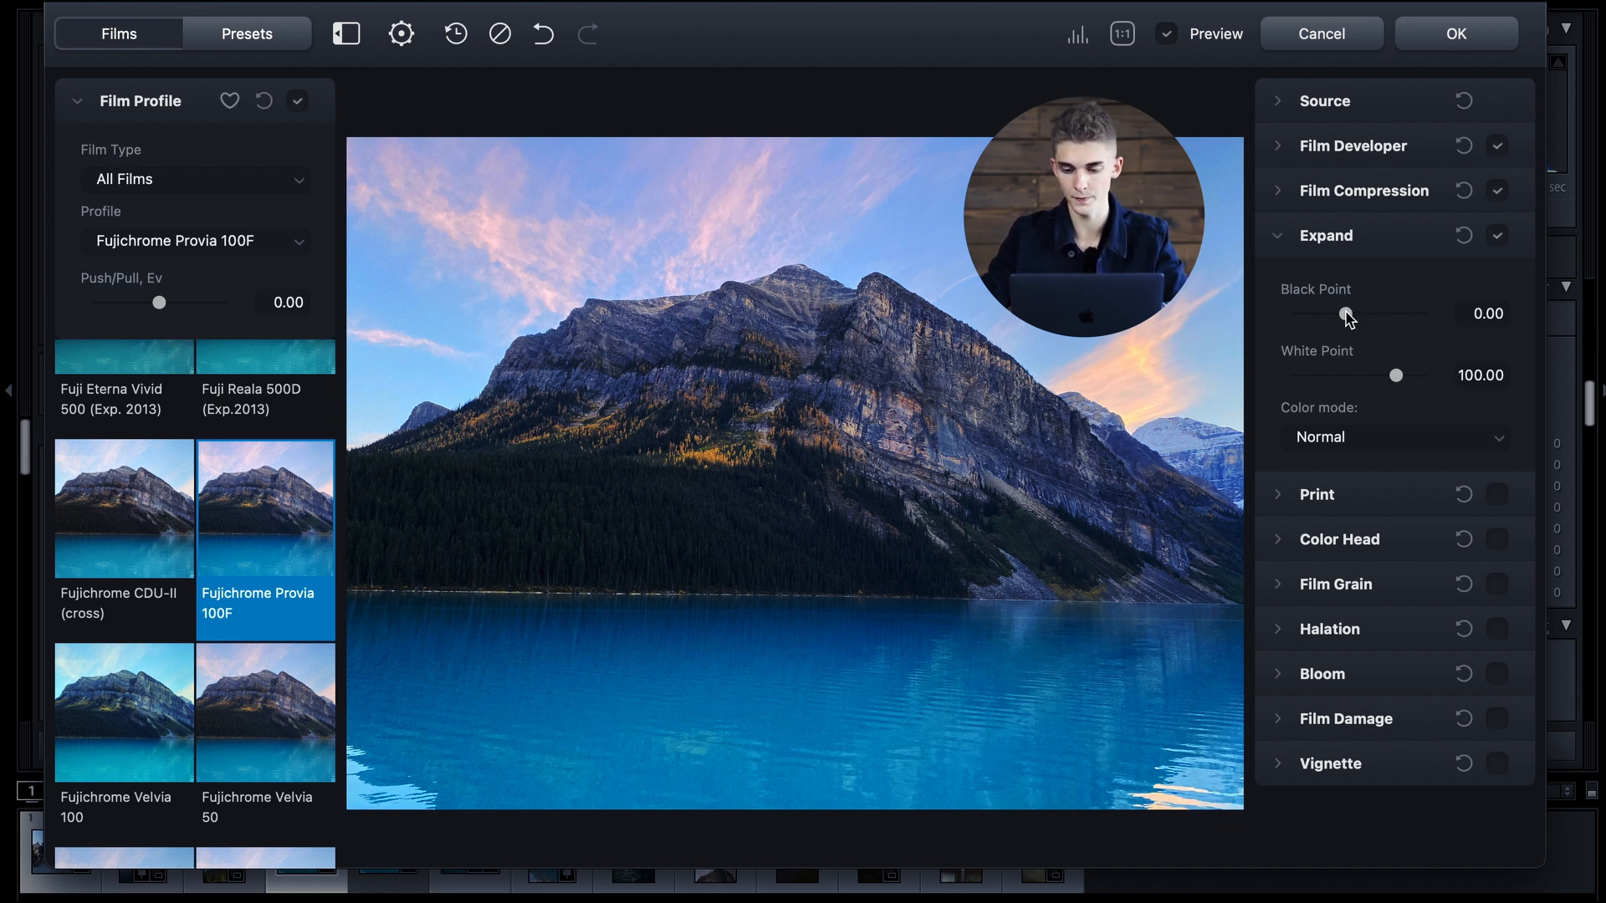
mouse_move(1347, 316)
left_mouse_down()
mouse_move(1365, 320)
mouse_move(1335, 326)
left_mouse_up()
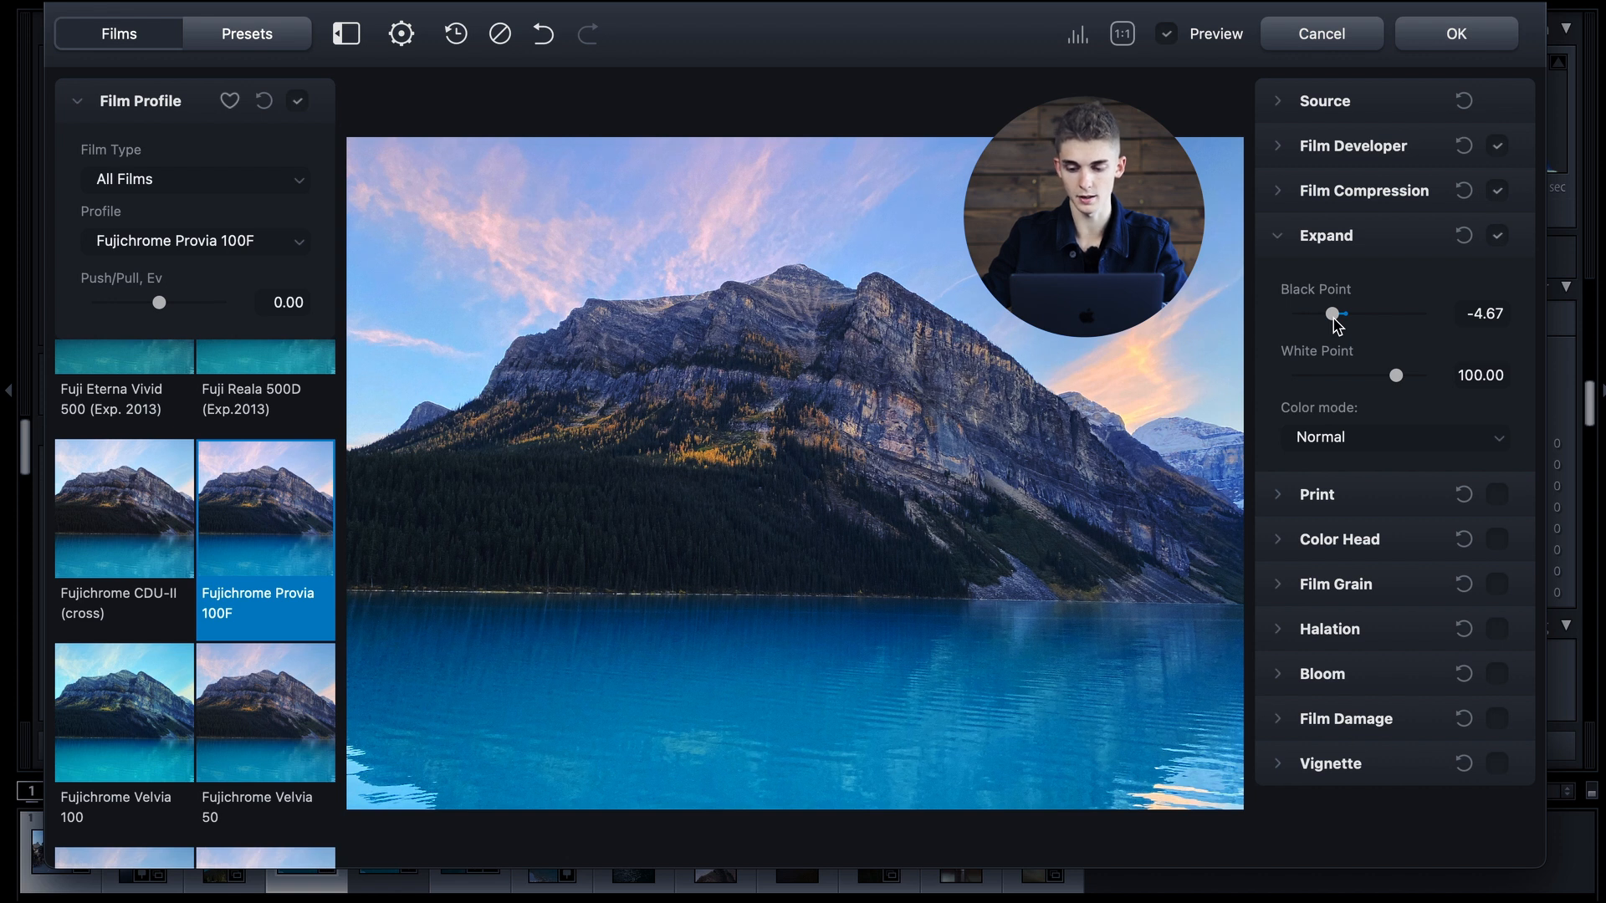
left_click_drag(1397, 378, 1412, 386)
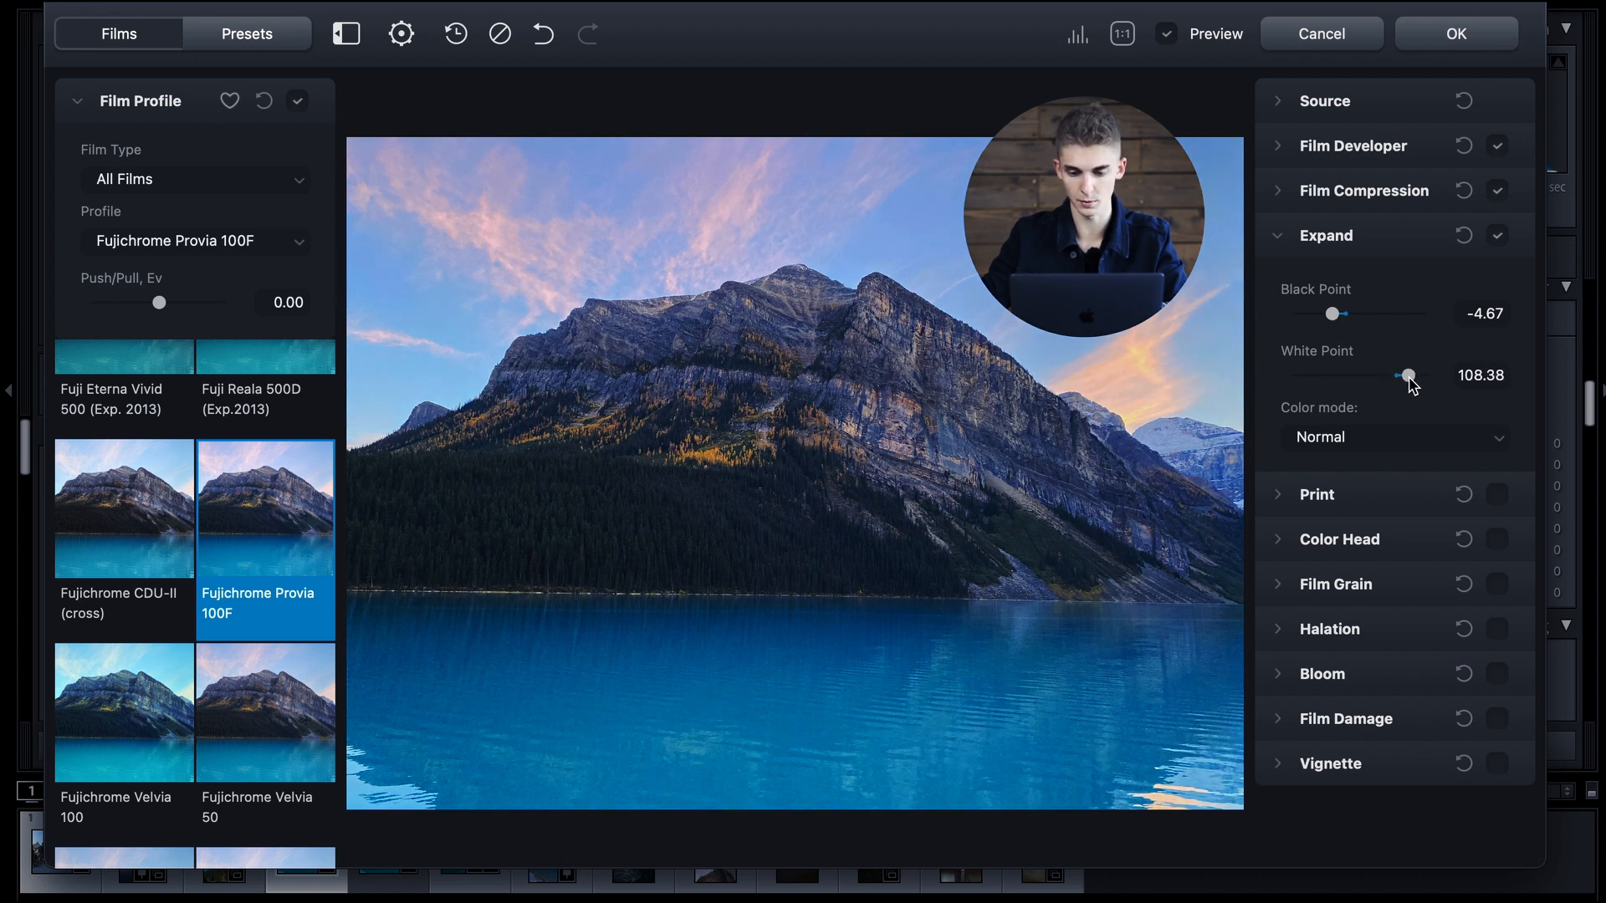
Collapse the Expand settings and enable the Print adjustments.
left_click(1335, 496)
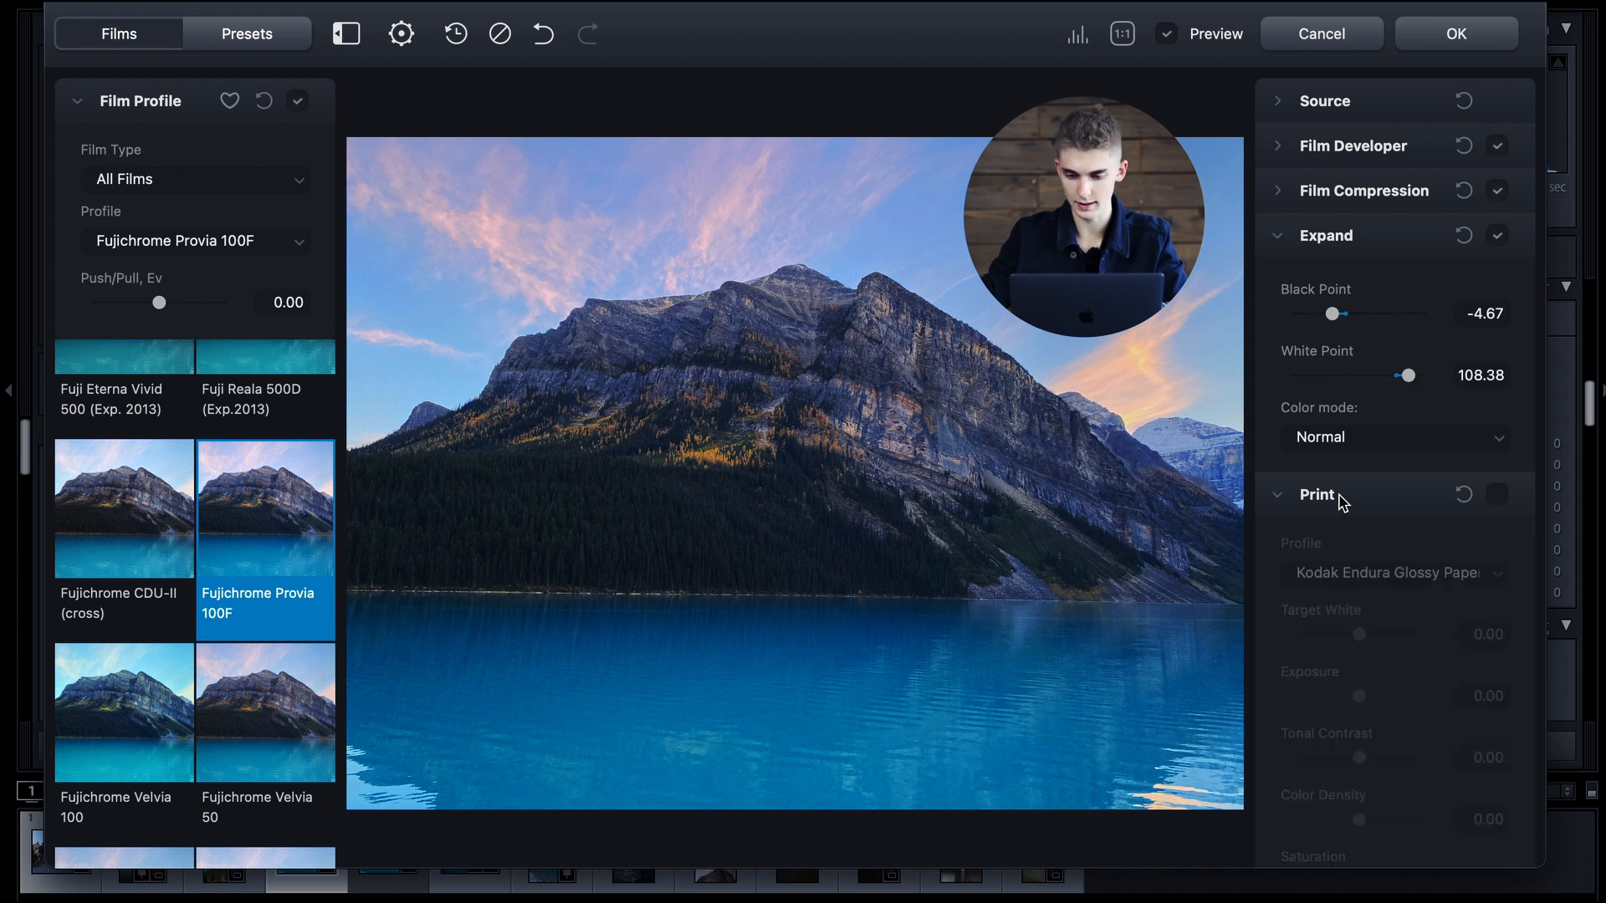
left_click(1378, 238)
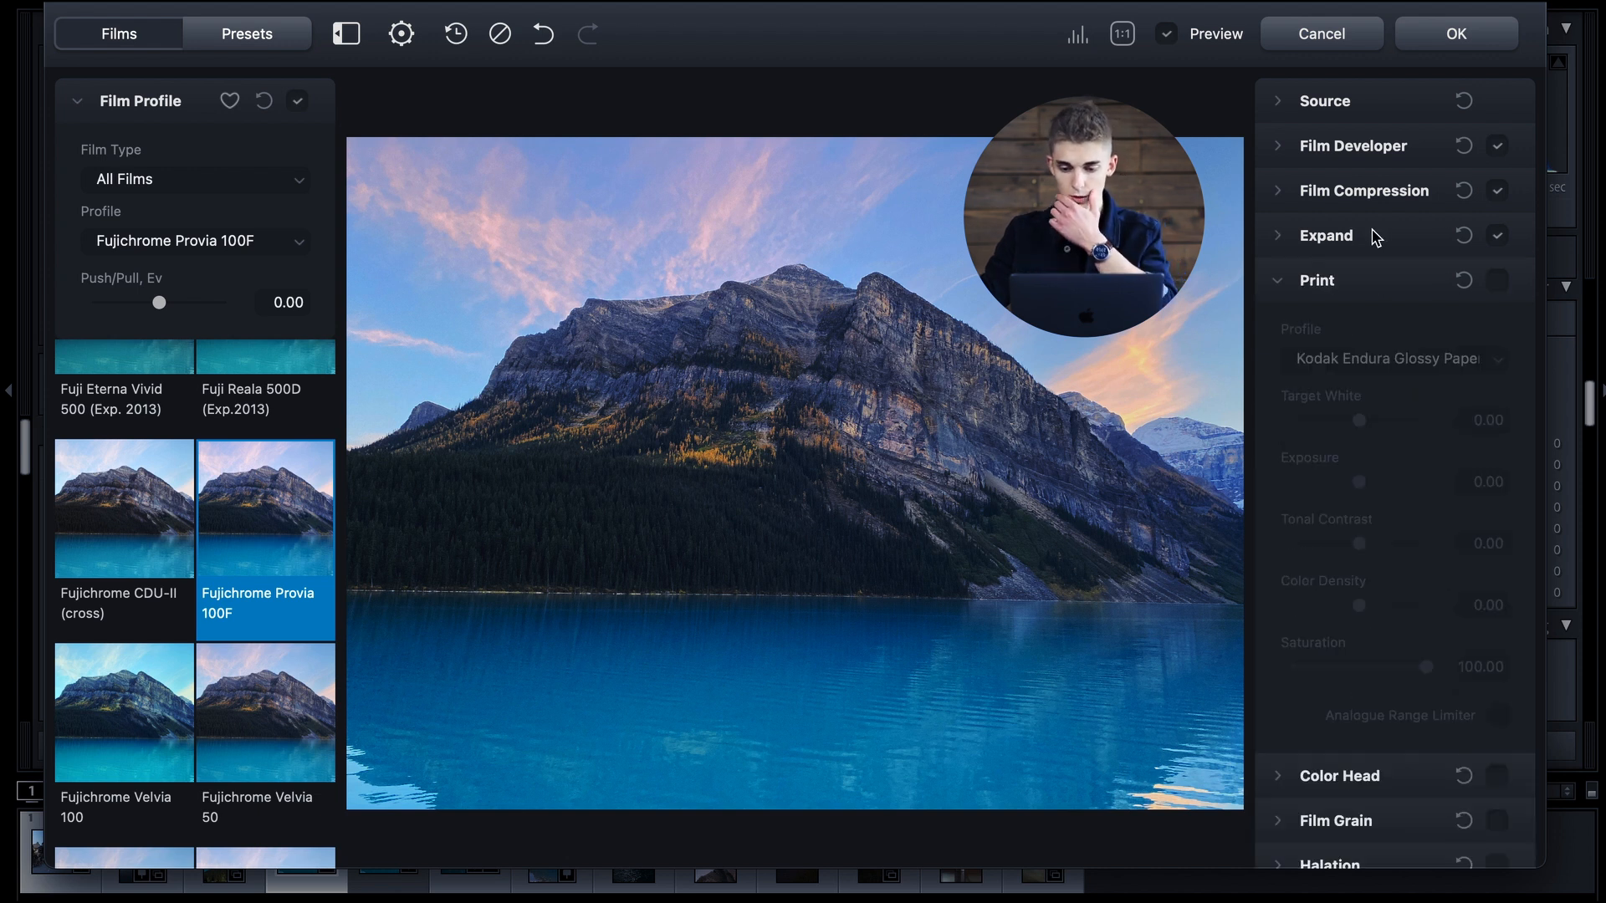
left_click(1499, 288)
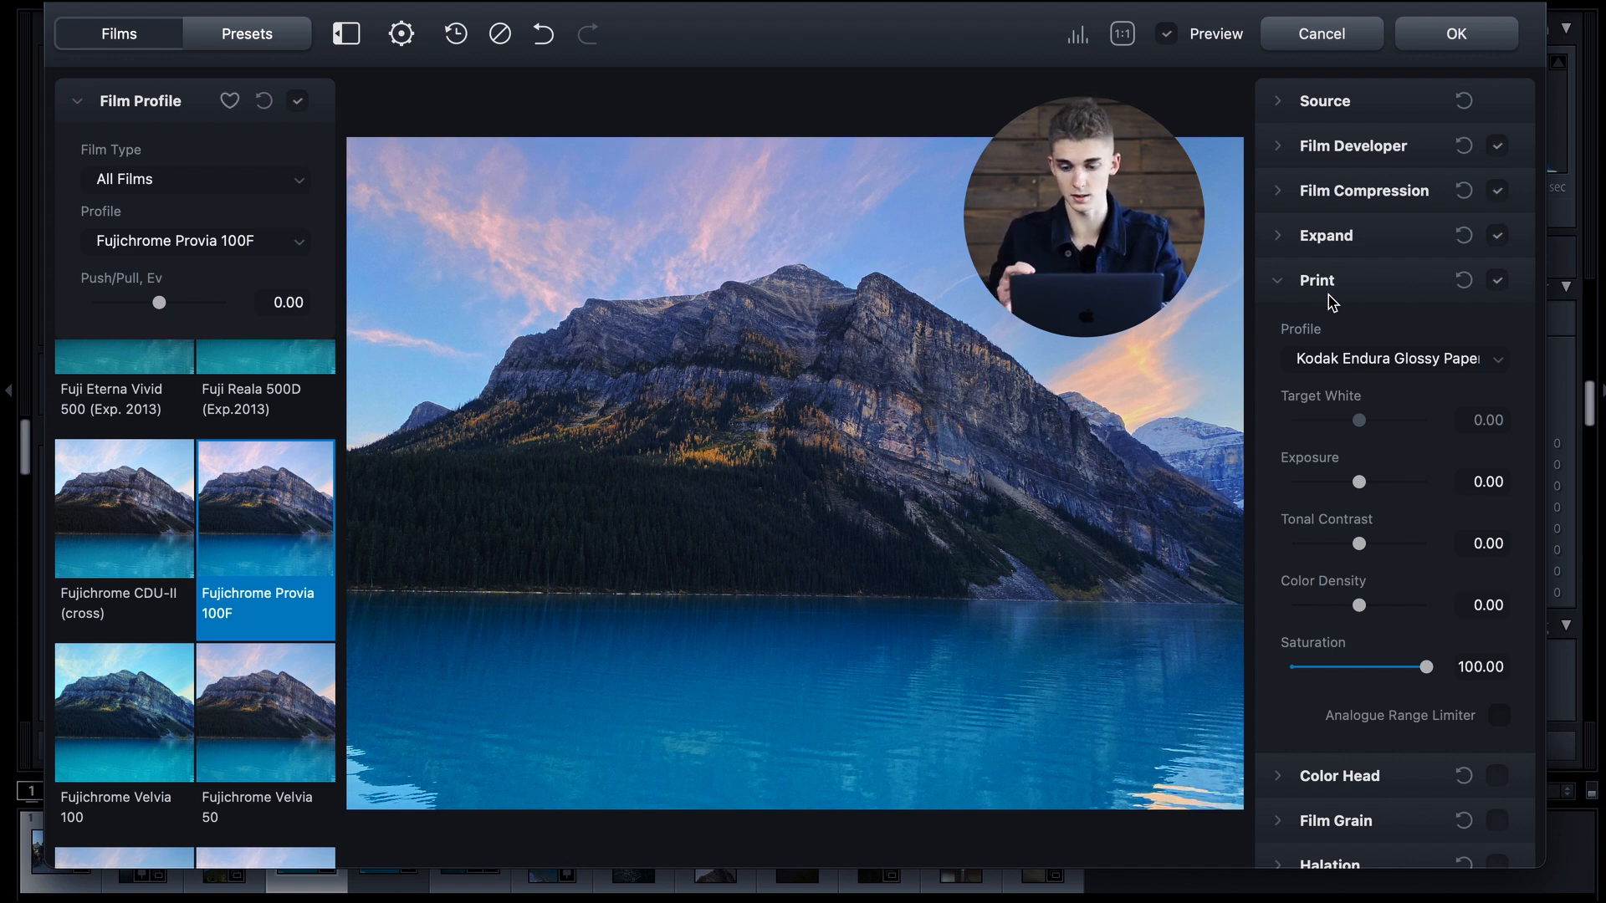
Compare the Linear, Cineon Film Log, Fujifilm 3513 Print film, Kodak 2383 Print Film and Kodak Endura Glossy Paper print profiles.
left_click(1382, 361)
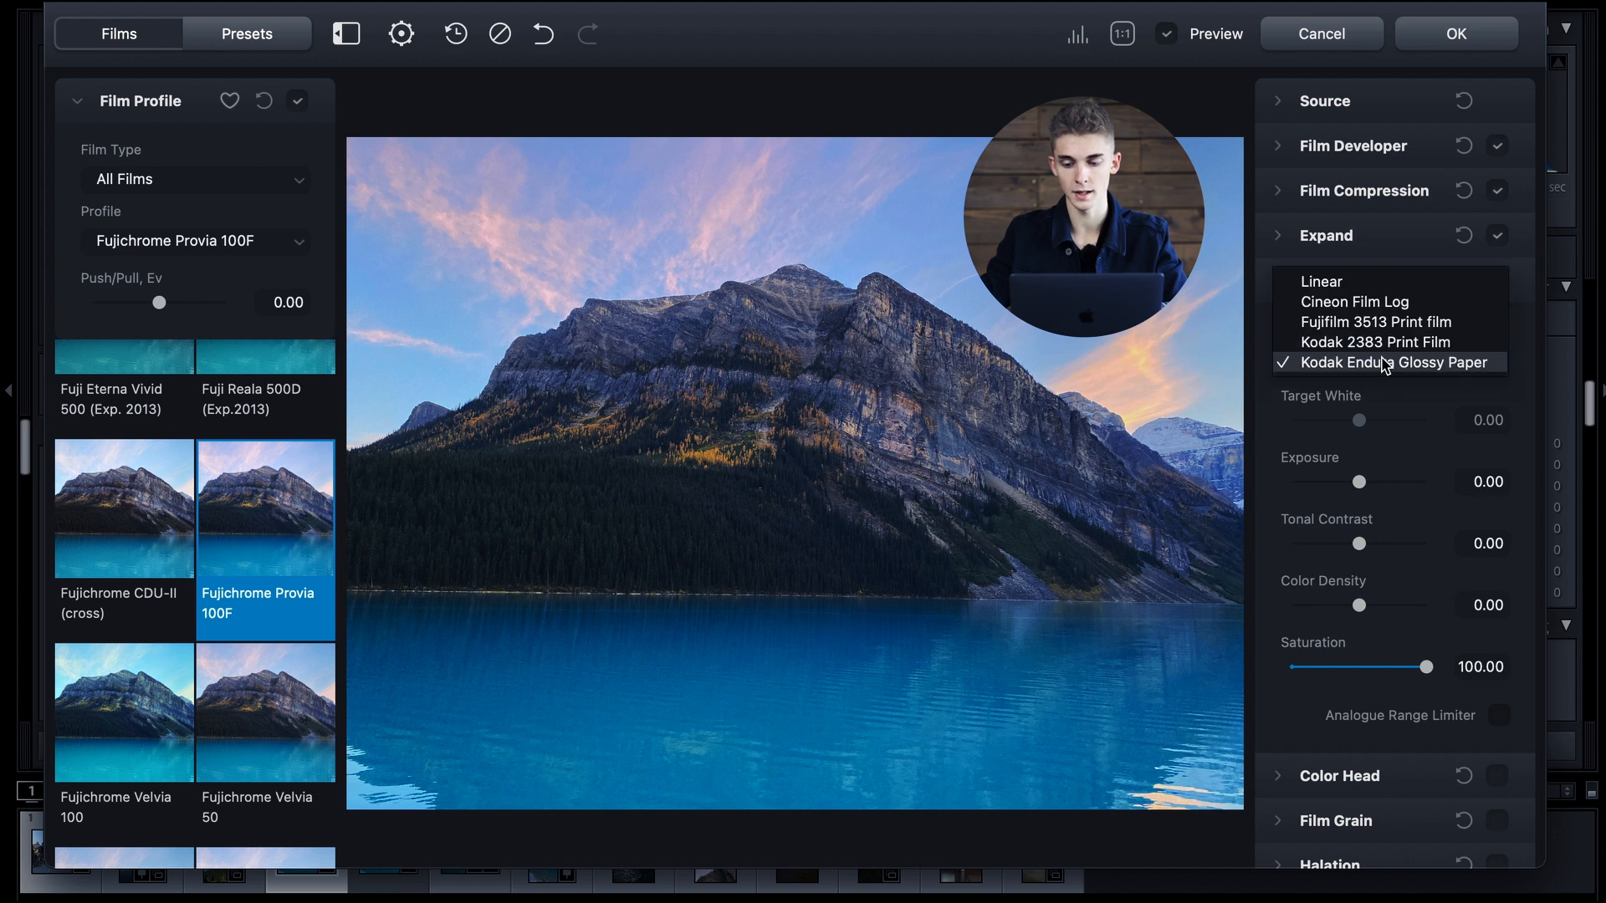
left_click(1360, 279)
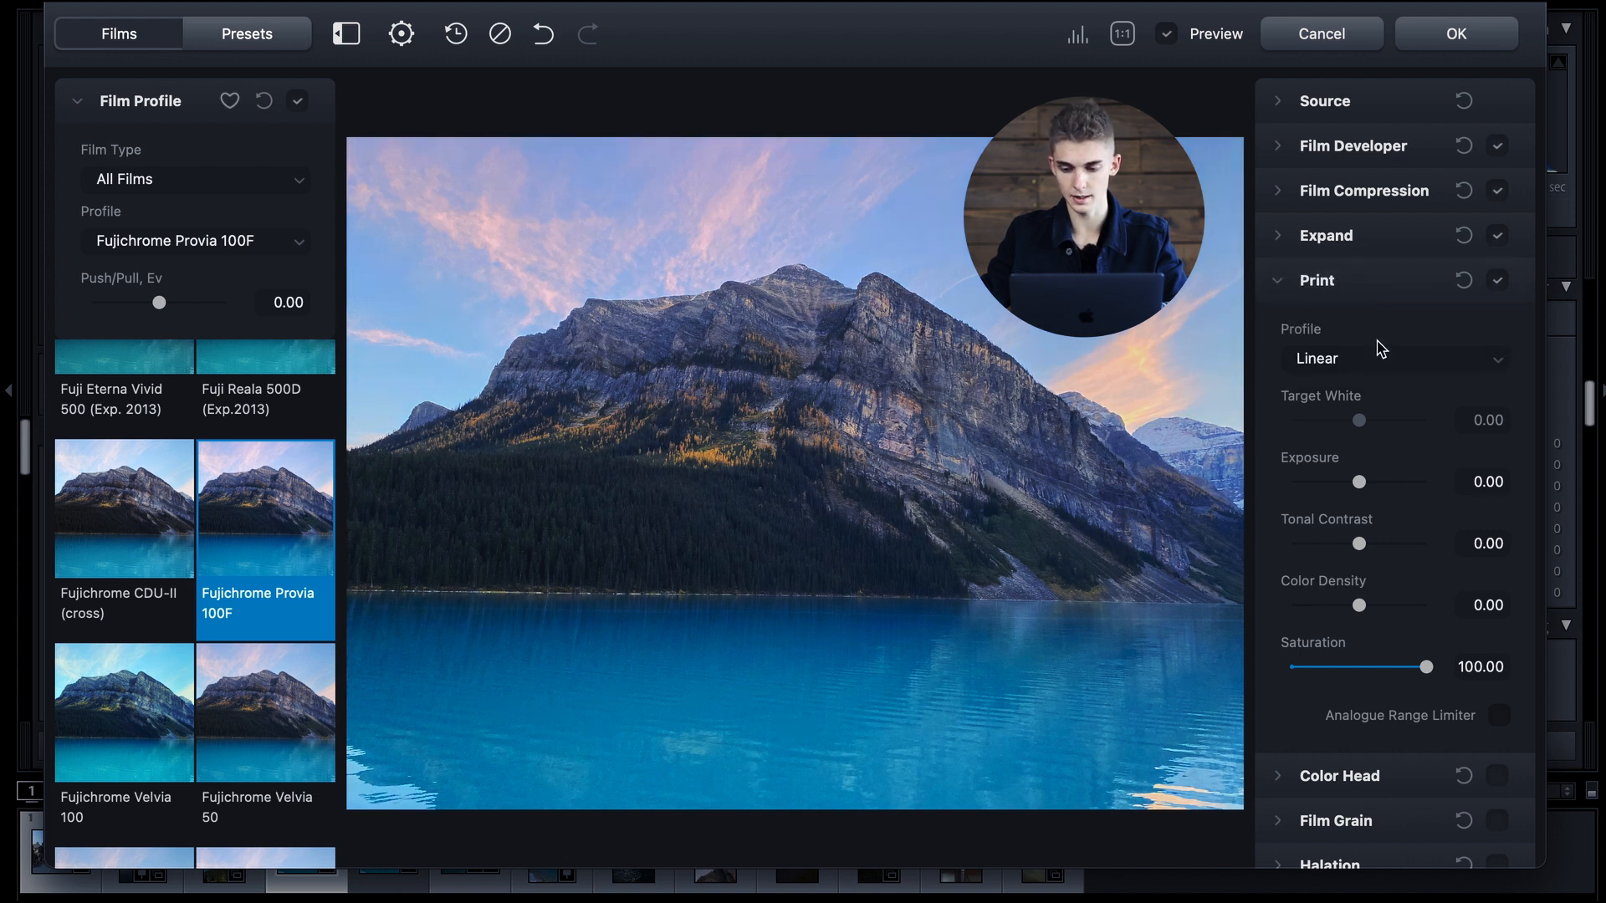
left_click(1381, 358)
left_click(1382, 383)
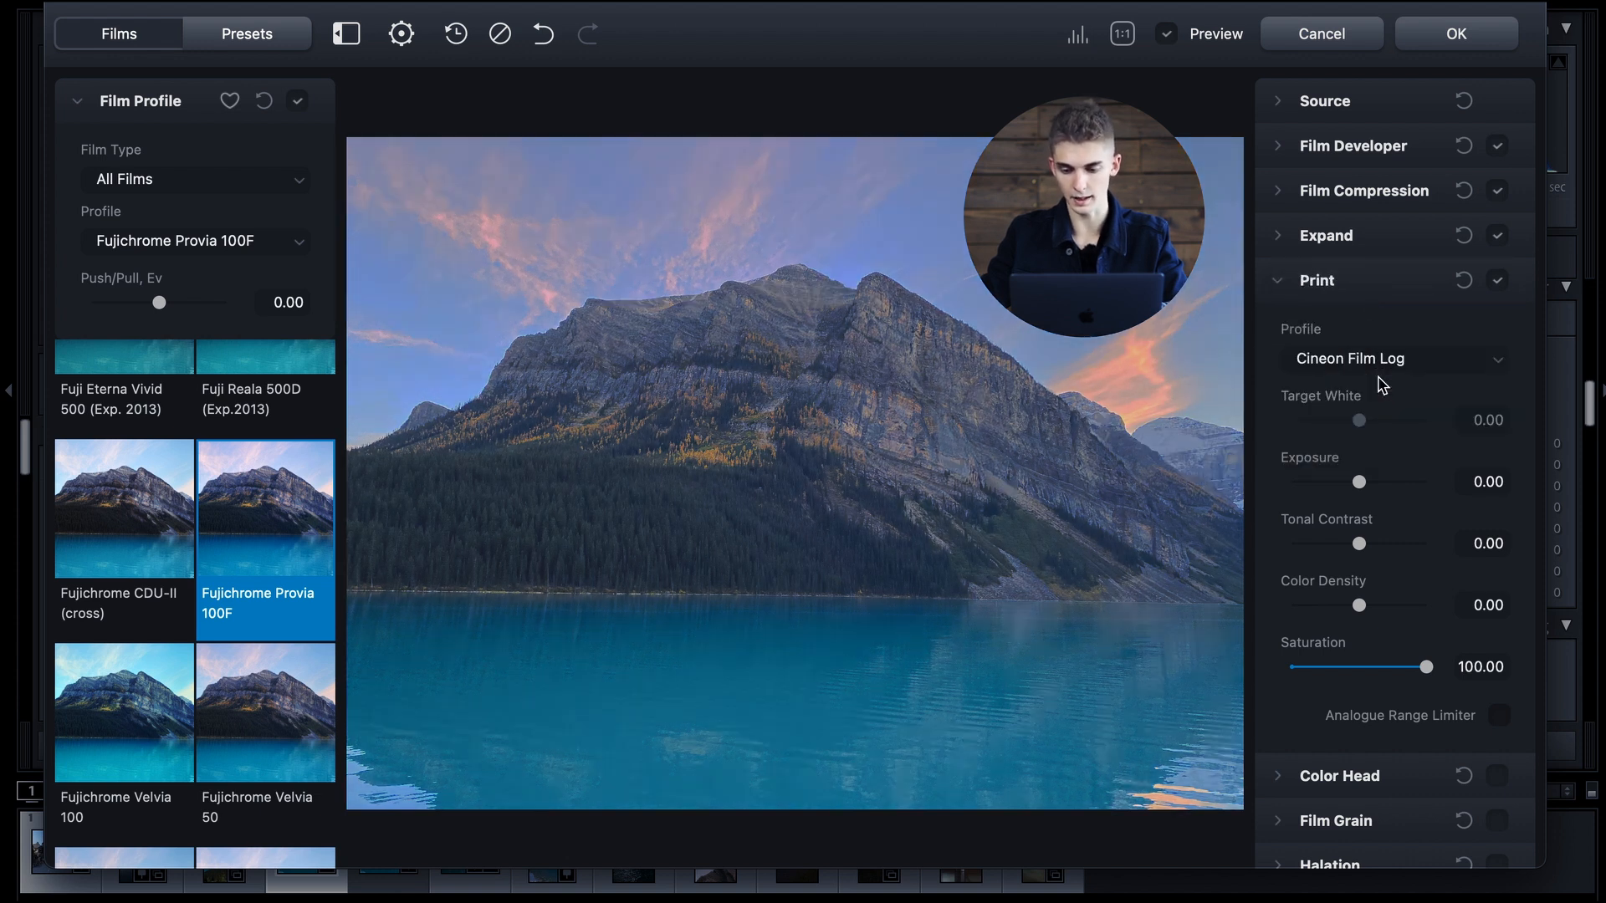
left_click(1384, 377)
left_click(1395, 383)
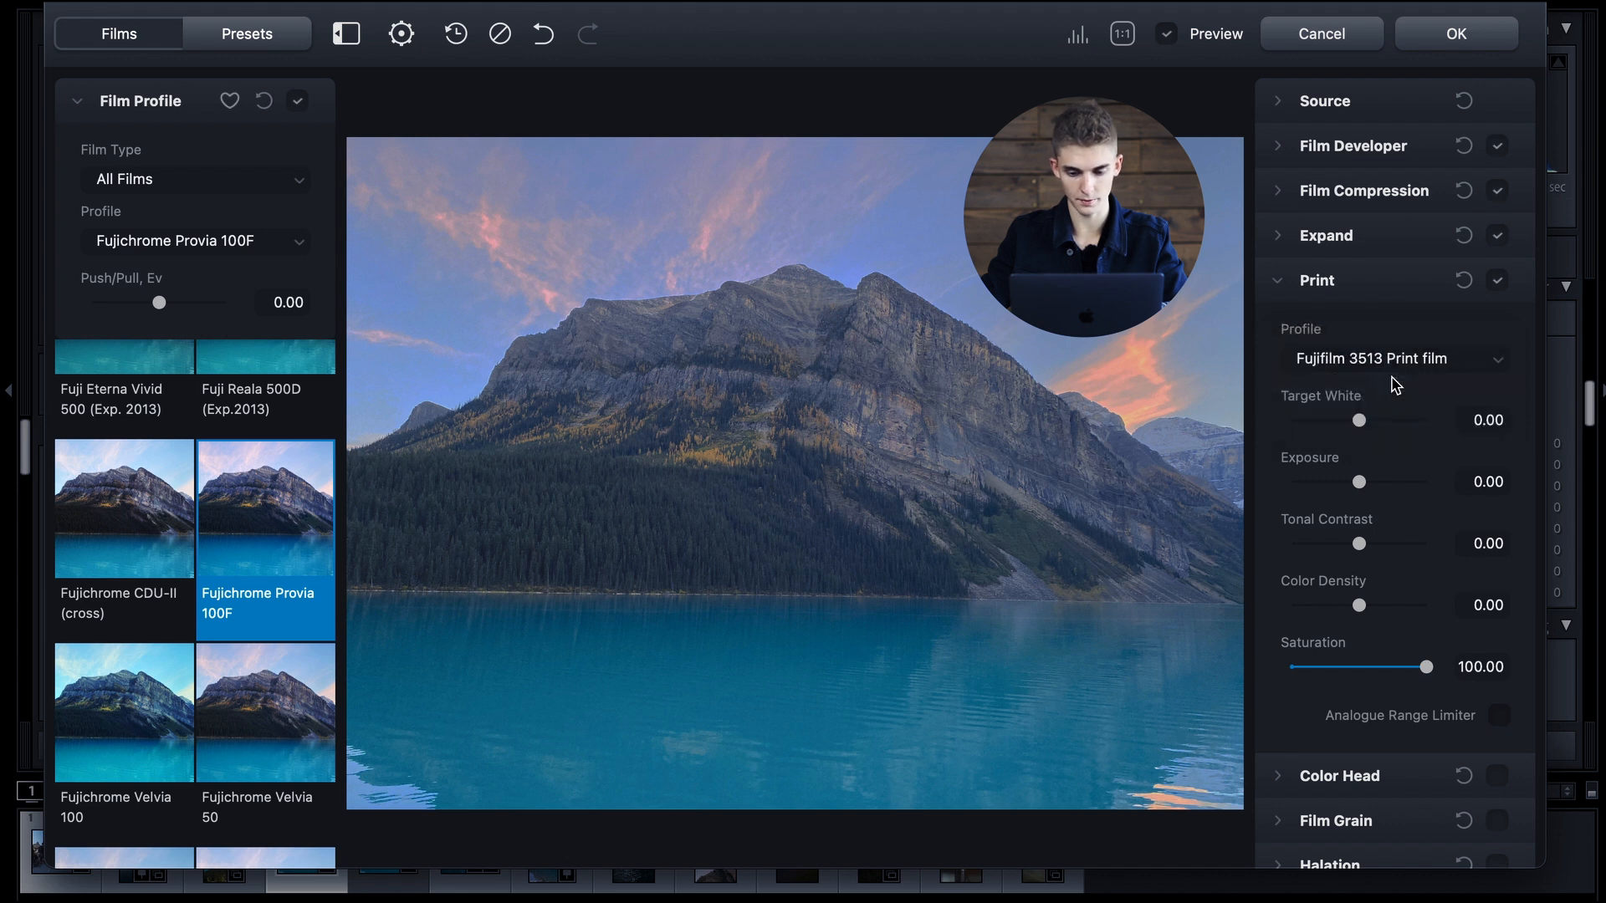
left_click(1424, 358)
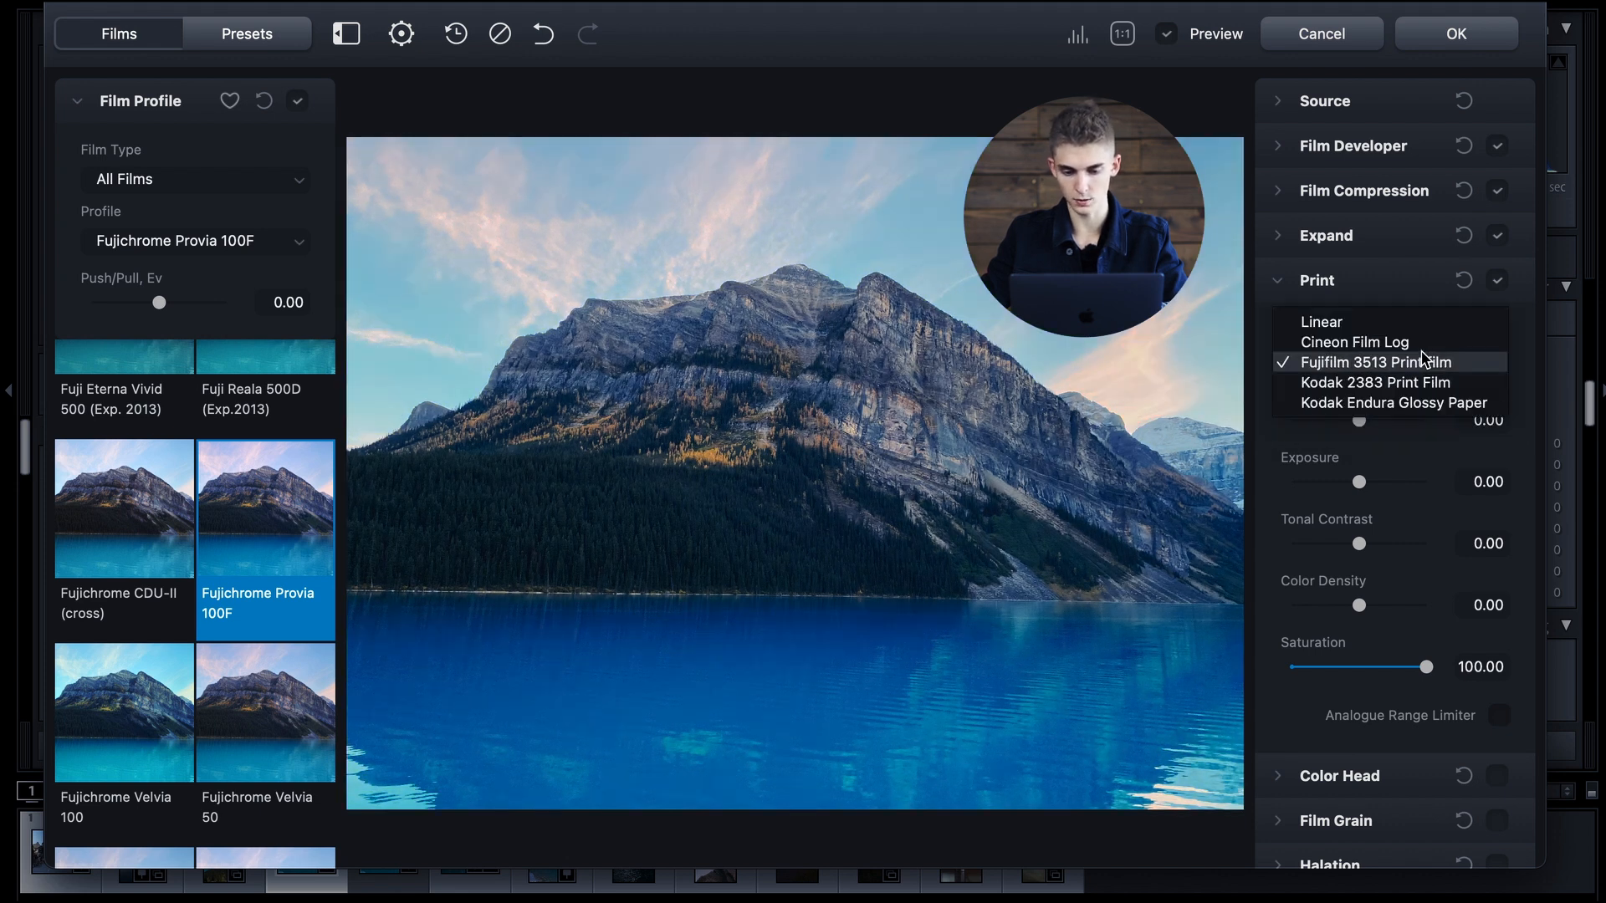
left_click(1411, 381)
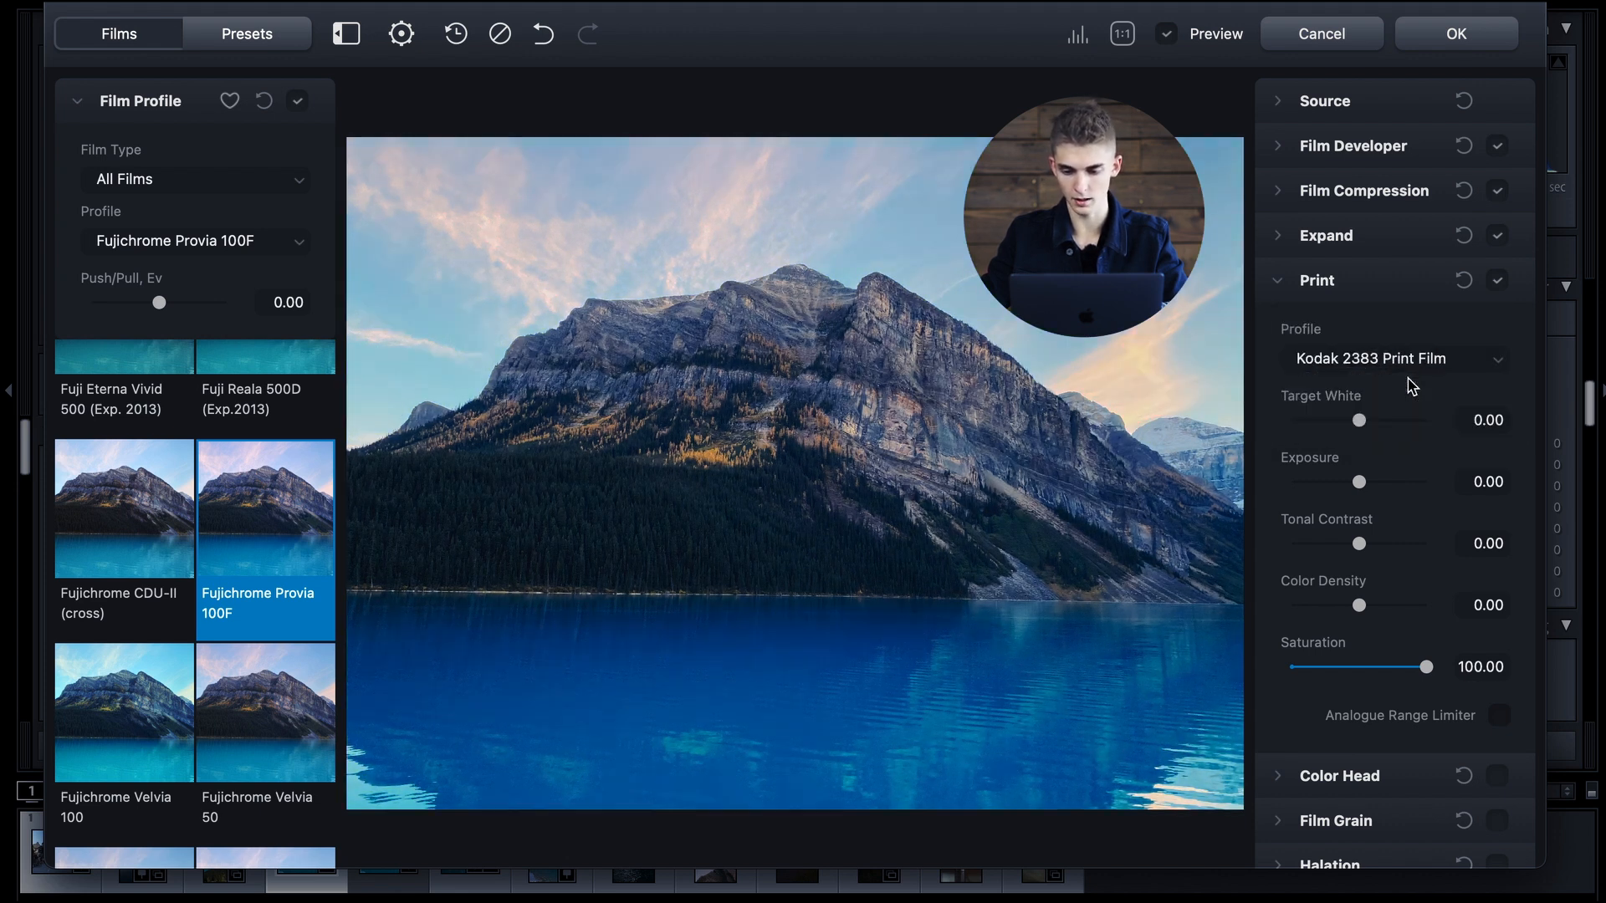
left_click(1386, 363)
left_click(1382, 384)
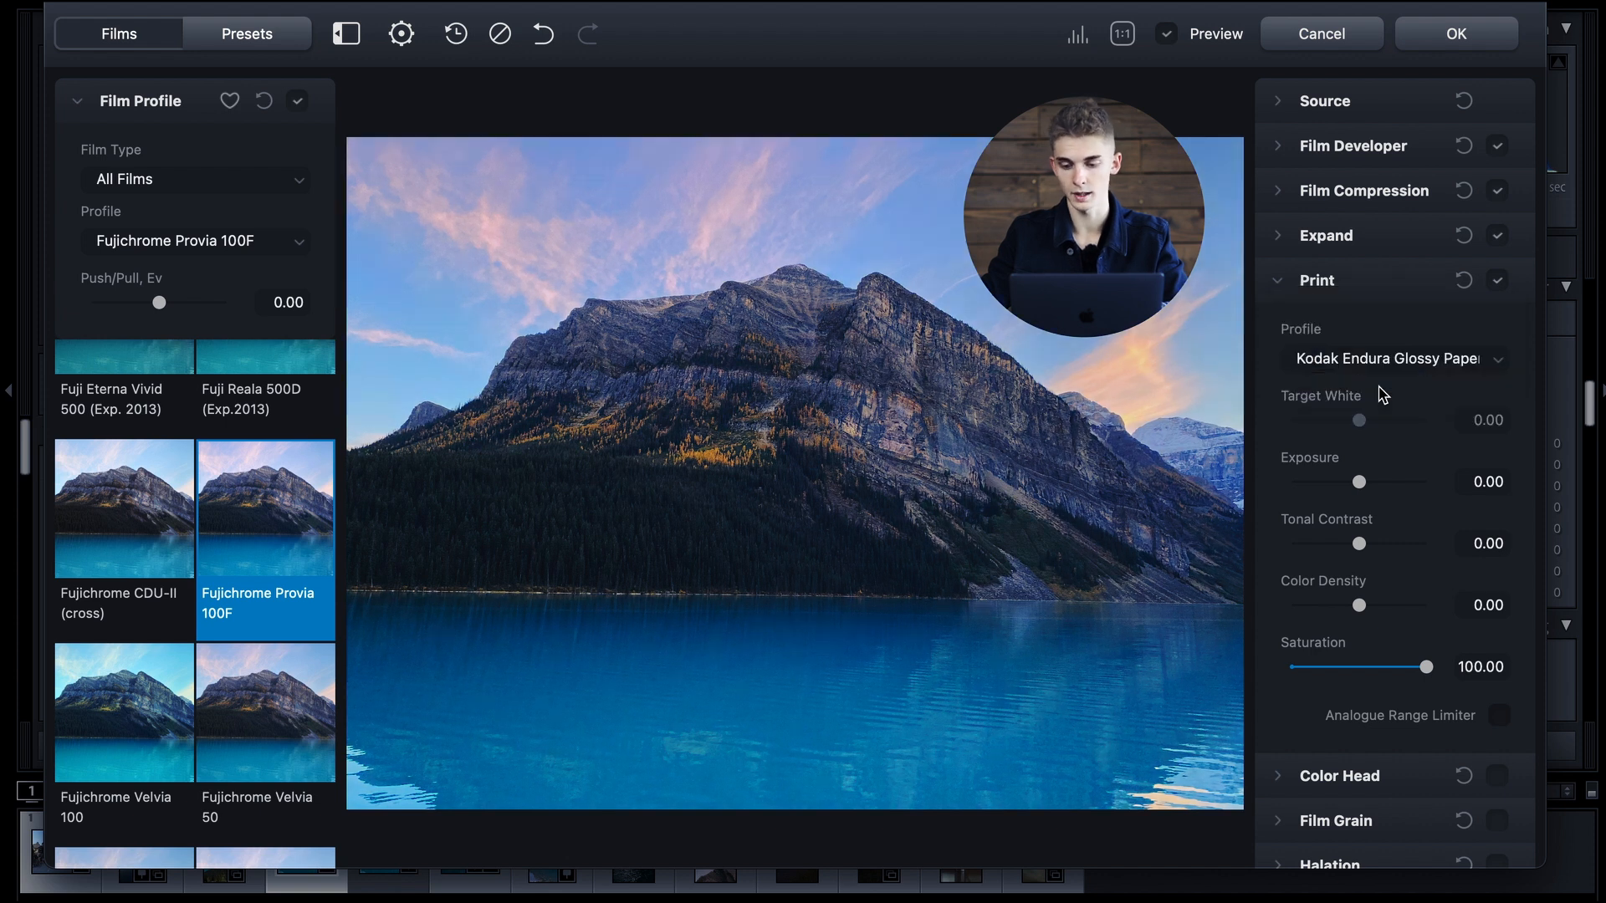
Set the Print profile to Kodak 2383 Print Film.
left_click(1381, 362)
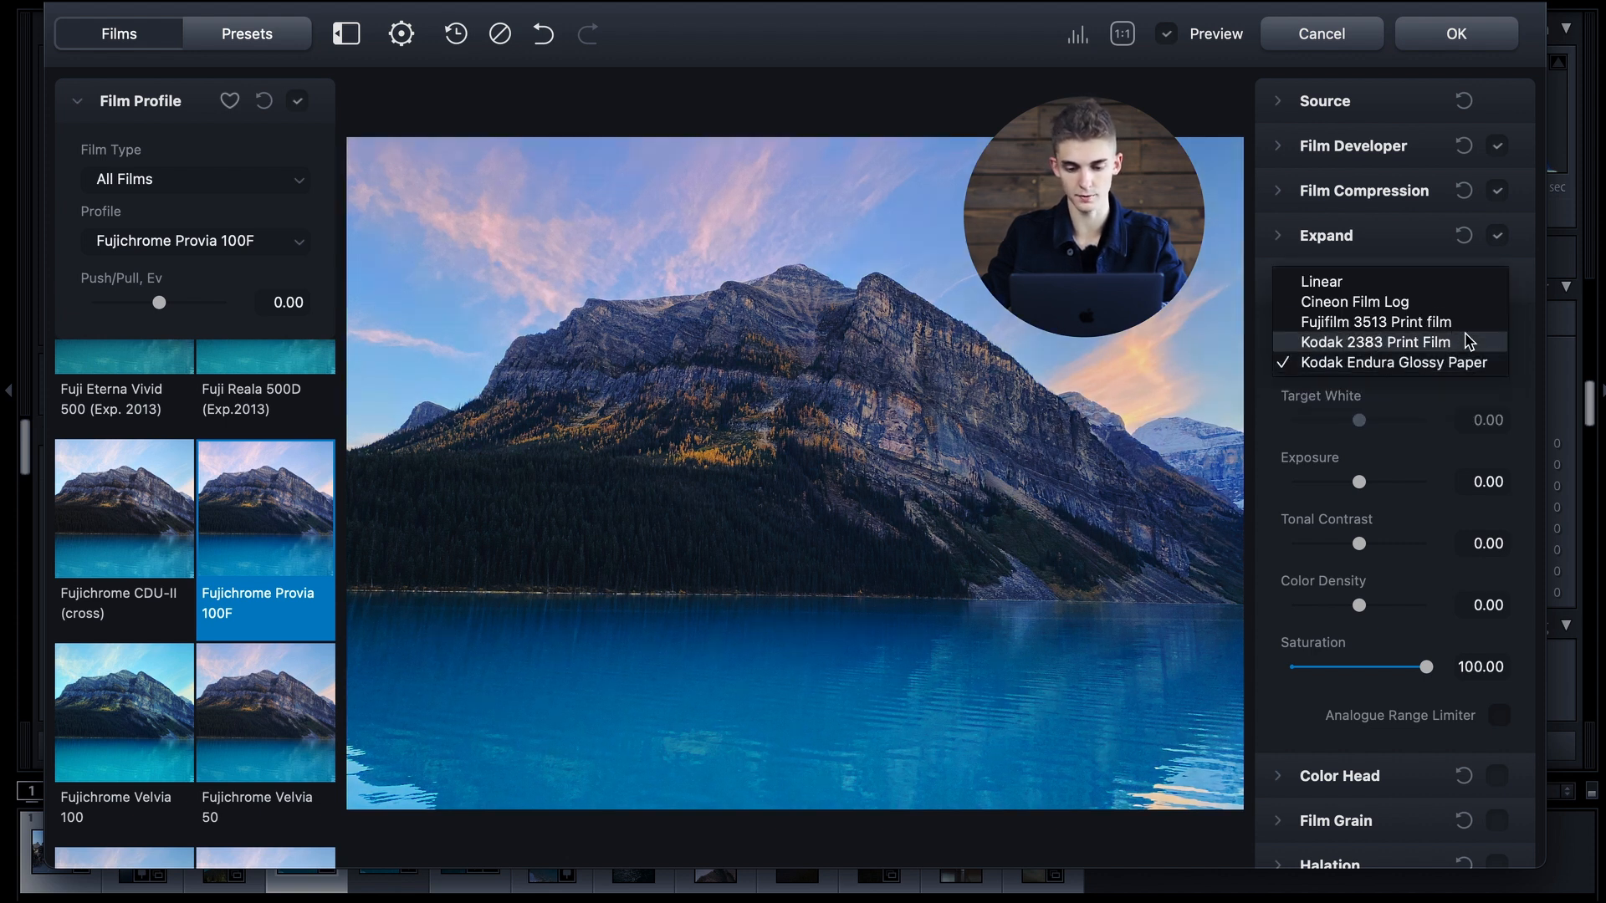
left_click(1468, 342)
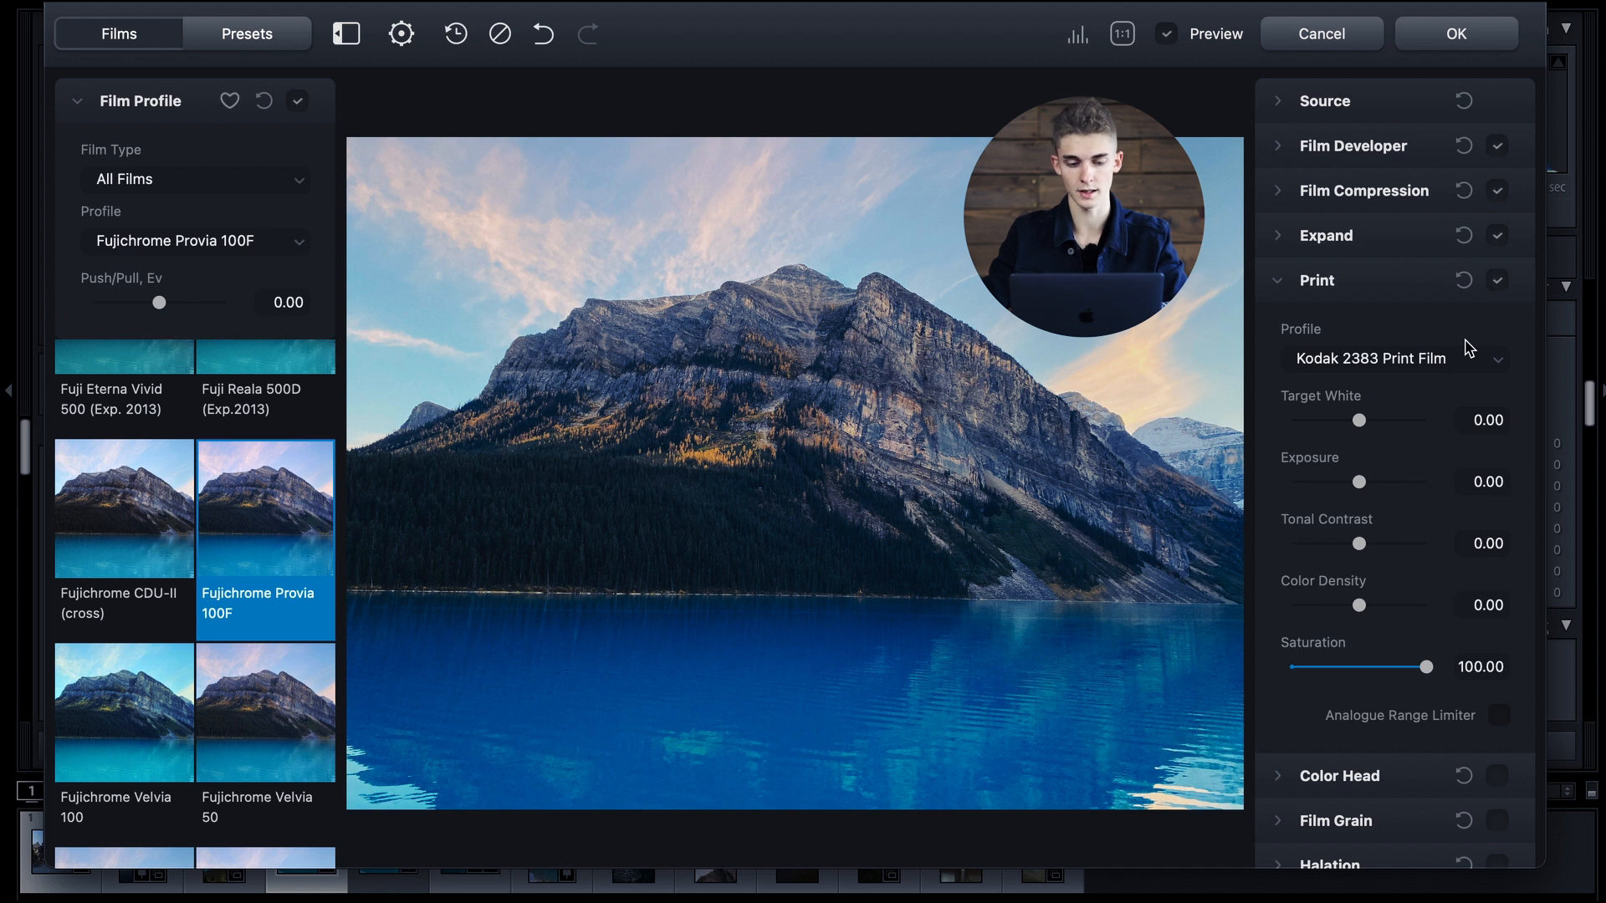
Set the Print Target White to about -0.68 and Exposure to about -0.38.
scroll(1468, 349, "down", 3)
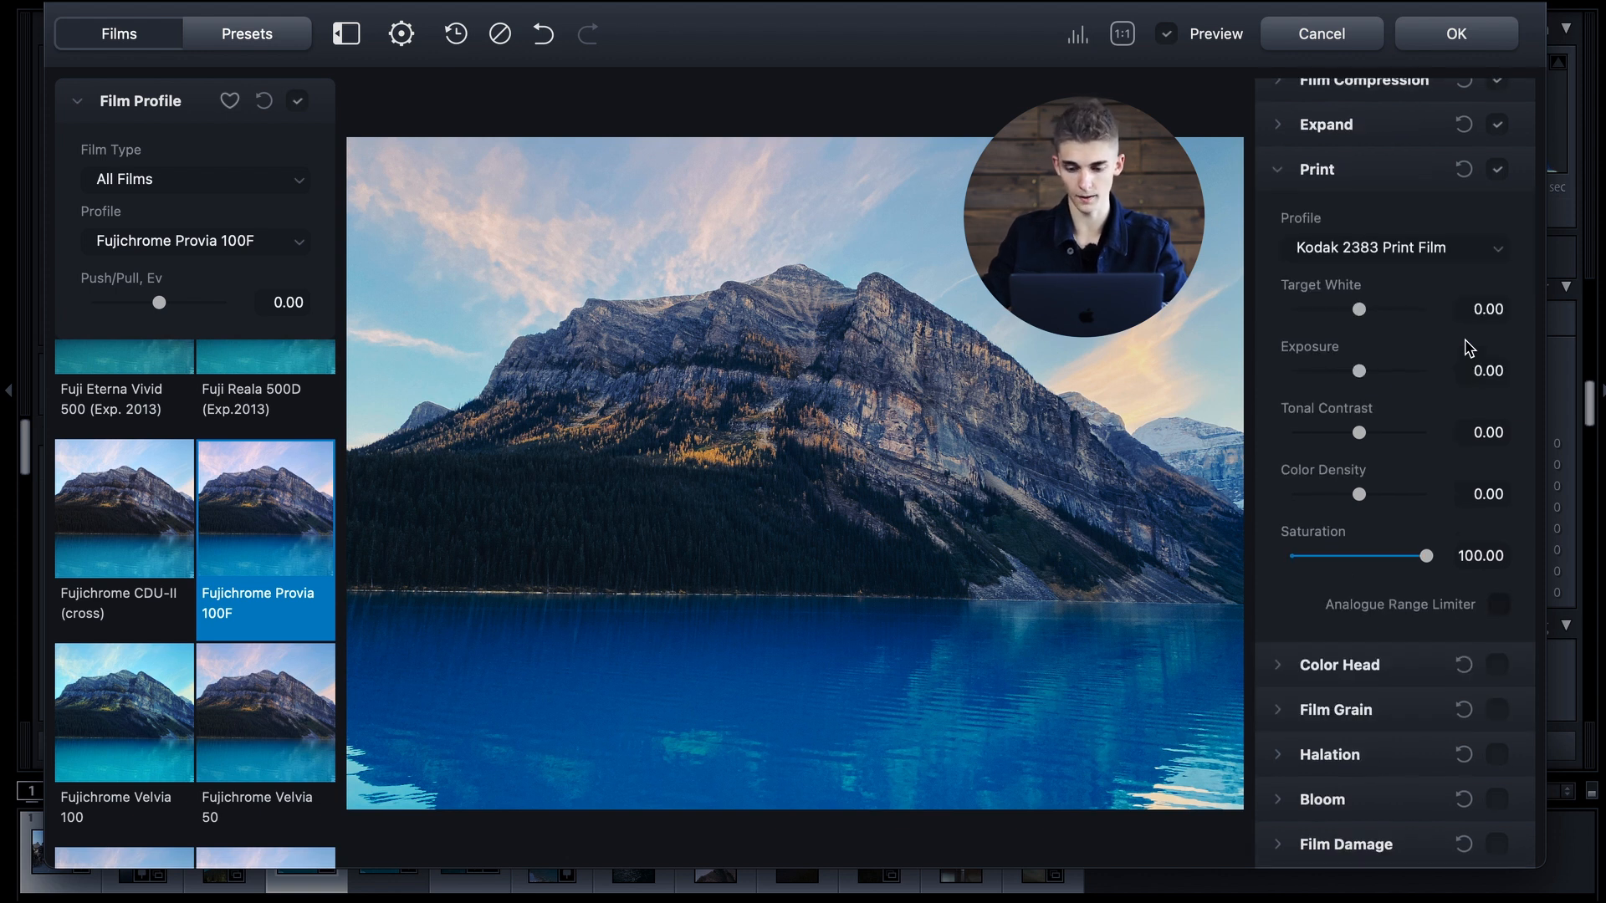
mouse_move(1364, 314)
left_mouse_down()
mouse_move(1326, 322)
mouse_move(1395, 322)
mouse_move(1341, 328)
left_mouse_up()
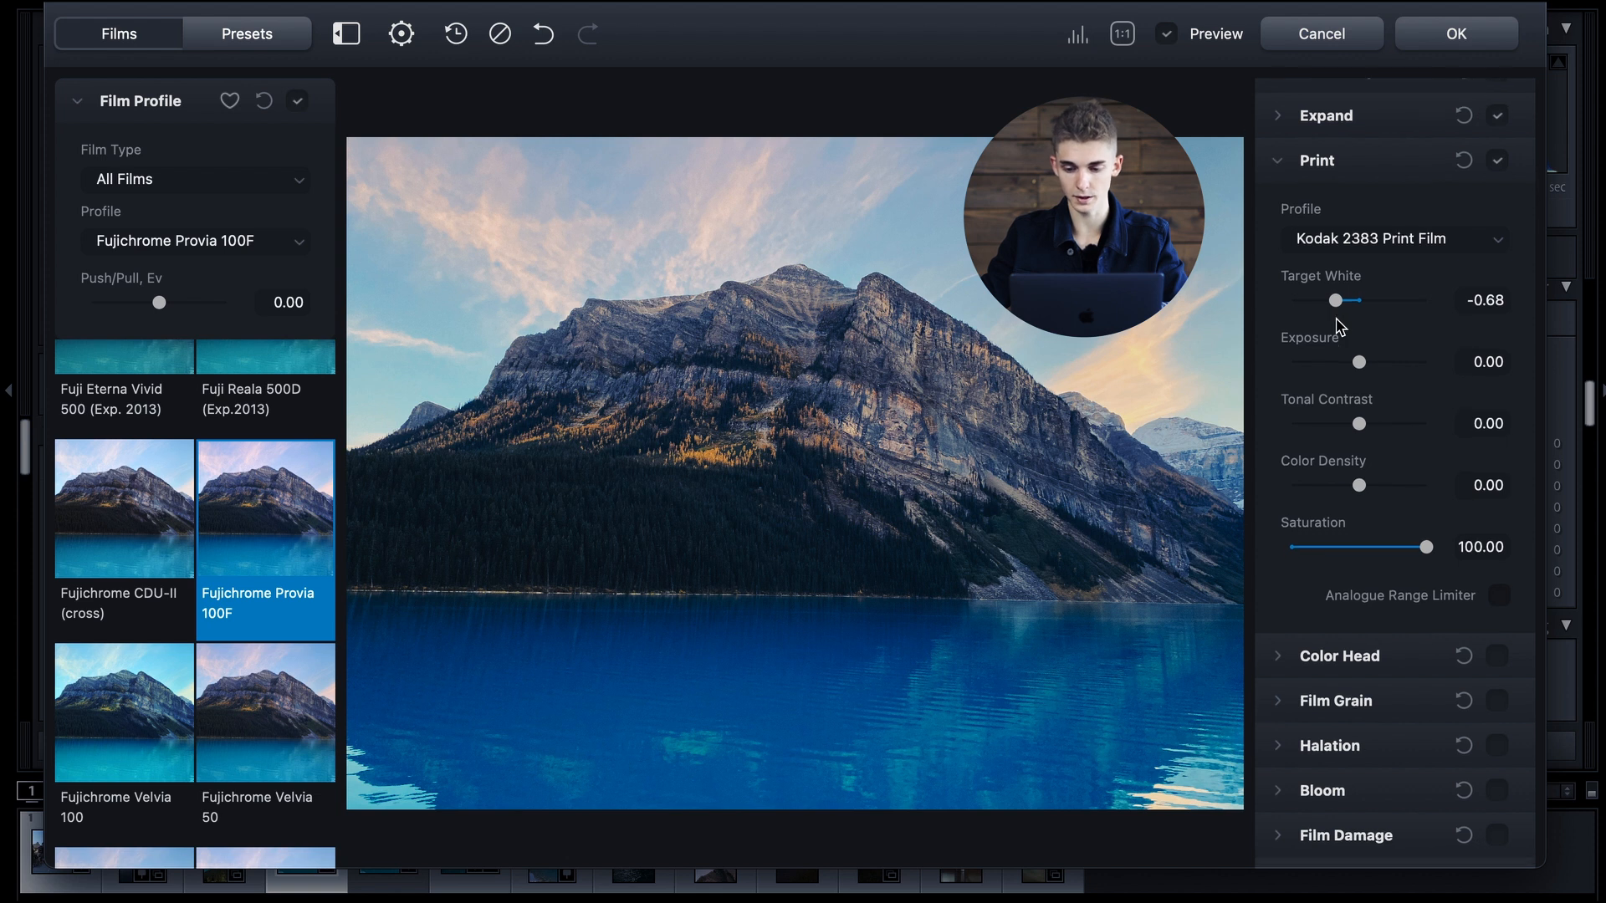
scroll(1343, 314, "down", 1)
mouse_move(1356, 327)
left_mouse_down()
mouse_move(1316, 328)
mouse_move(1370, 334)
mouse_move(1348, 328)
left_mouse_up()
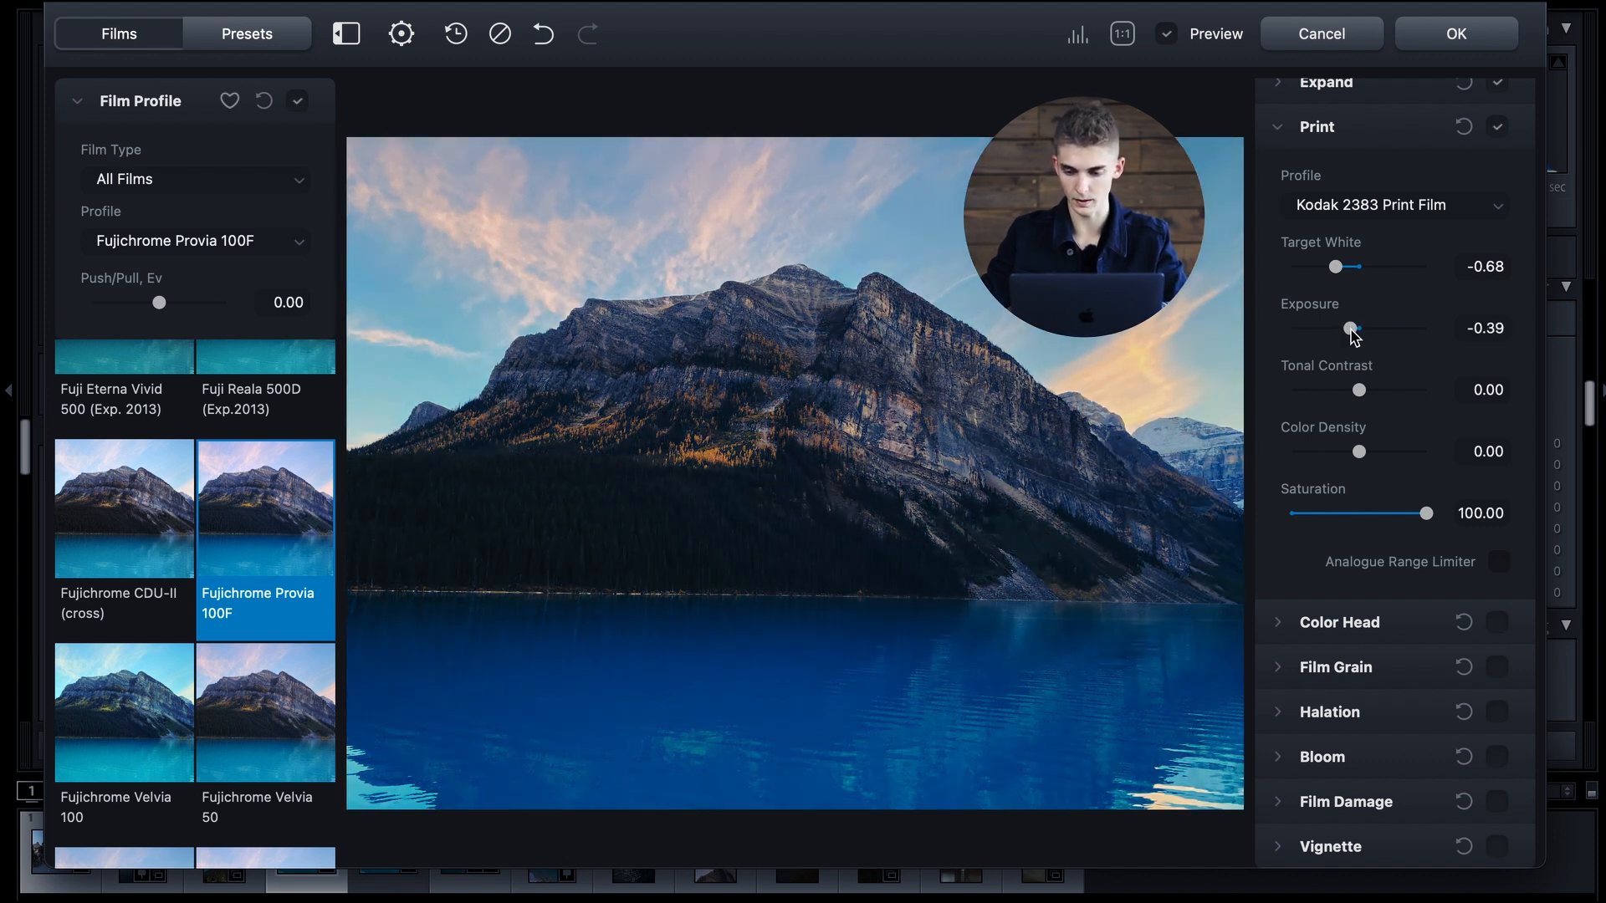
Set the Print Tonal Contrast to about -3.82 and Color Density to about 63.80, and lower Saturation slightly.
mouse_move(1359, 396)
left_mouse_down()
mouse_move(1338, 394)
mouse_move(1385, 403)
mouse_move(1355, 395)
left_mouse_up()
left_click_drag(1359, 453, 1401, 453)
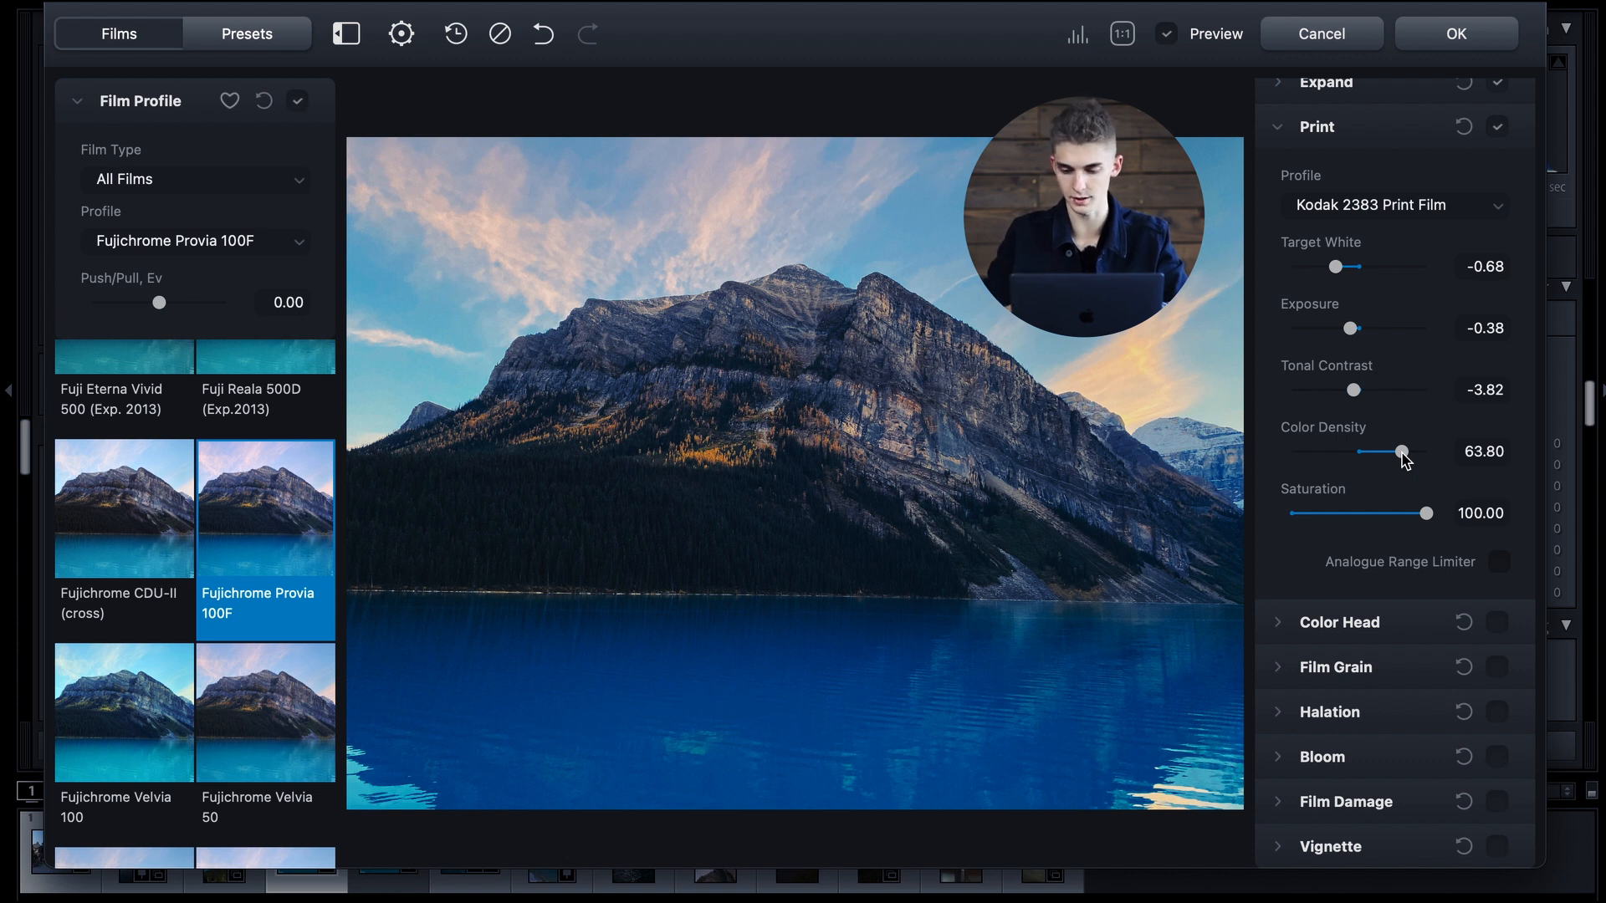
mouse_move(1426, 513)
left_mouse_down()
mouse_move(1354, 516)
mouse_move(1408, 520)
left_mouse_up()
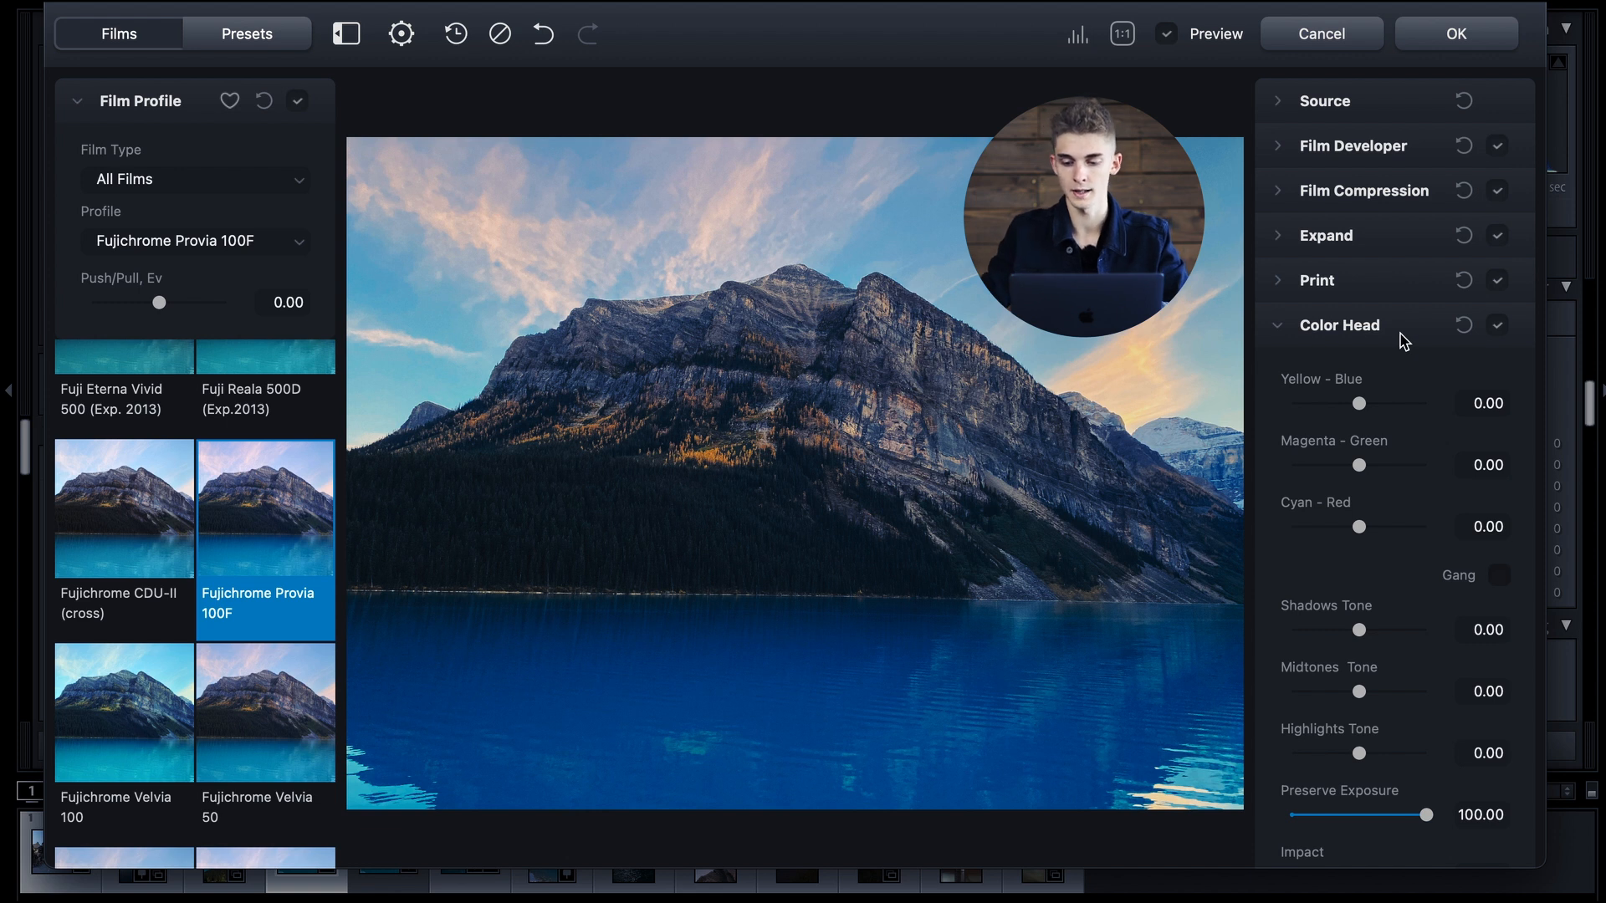
Try the Color Head Yellow - Blue at about 3.96 and Magenta - Green at about 19.19, resetting both to 0.00.
scroll(1395, 362, "down", 2)
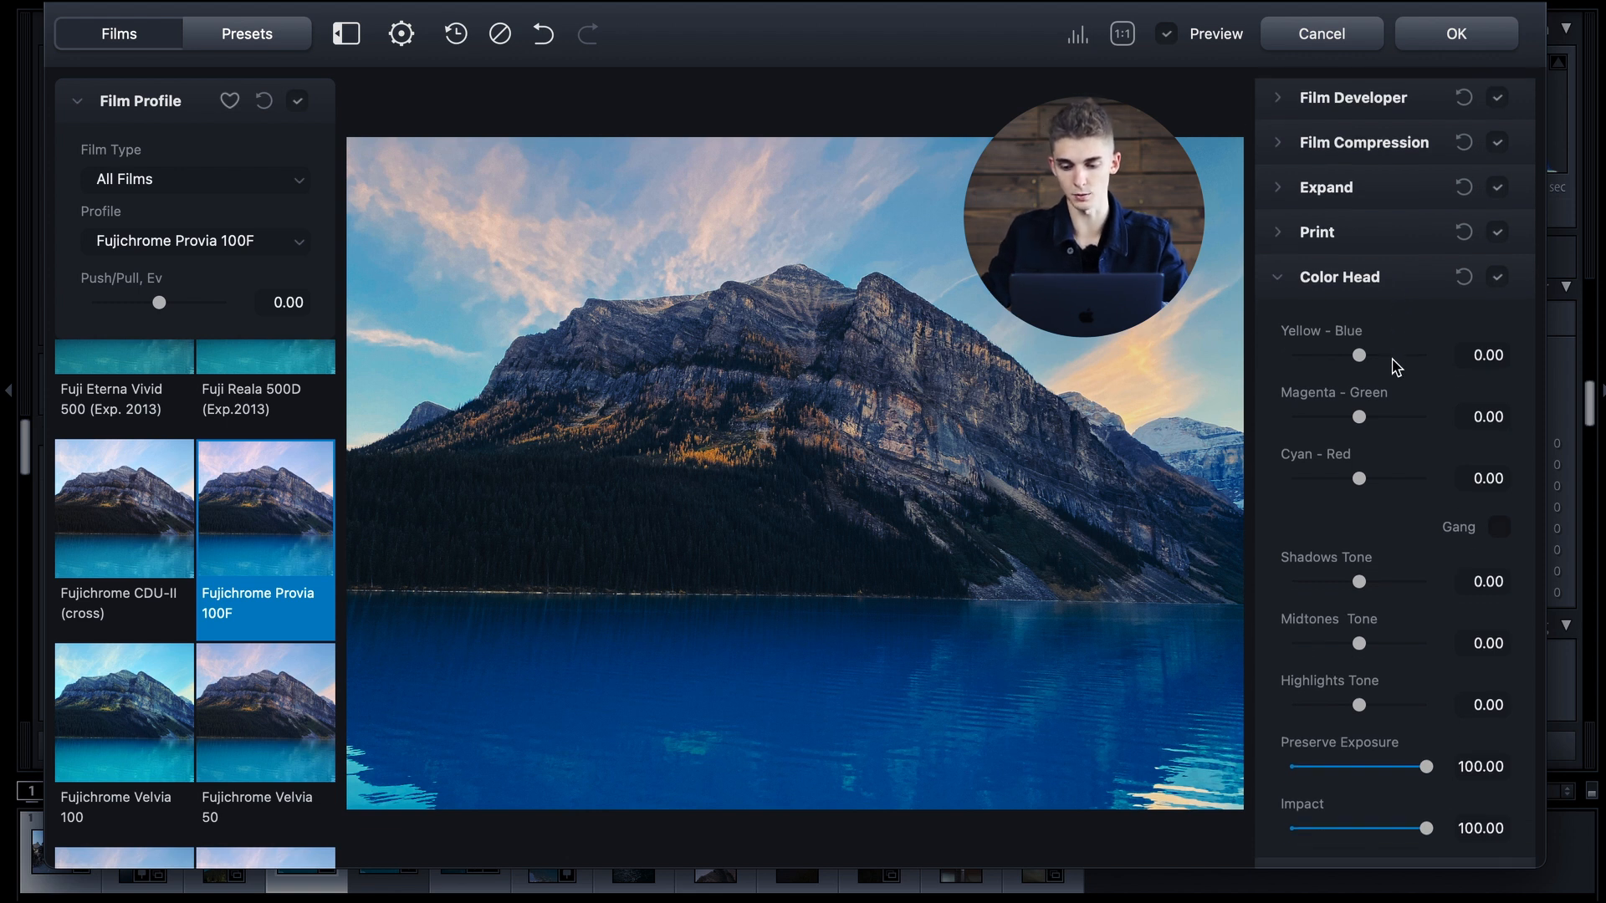
mouse_move(1359, 355)
left_mouse_down()
mouse_move(1320, 354)
mouse_move(1367, 357)
left_mouse_up()
mouse_move(1357, 417)
left_mouse_down()
mouse_move(1324, 417)
mouse_move(1380, 416)
left_mouse_up()
left_click_drag(1356, 479, 1322, 474)
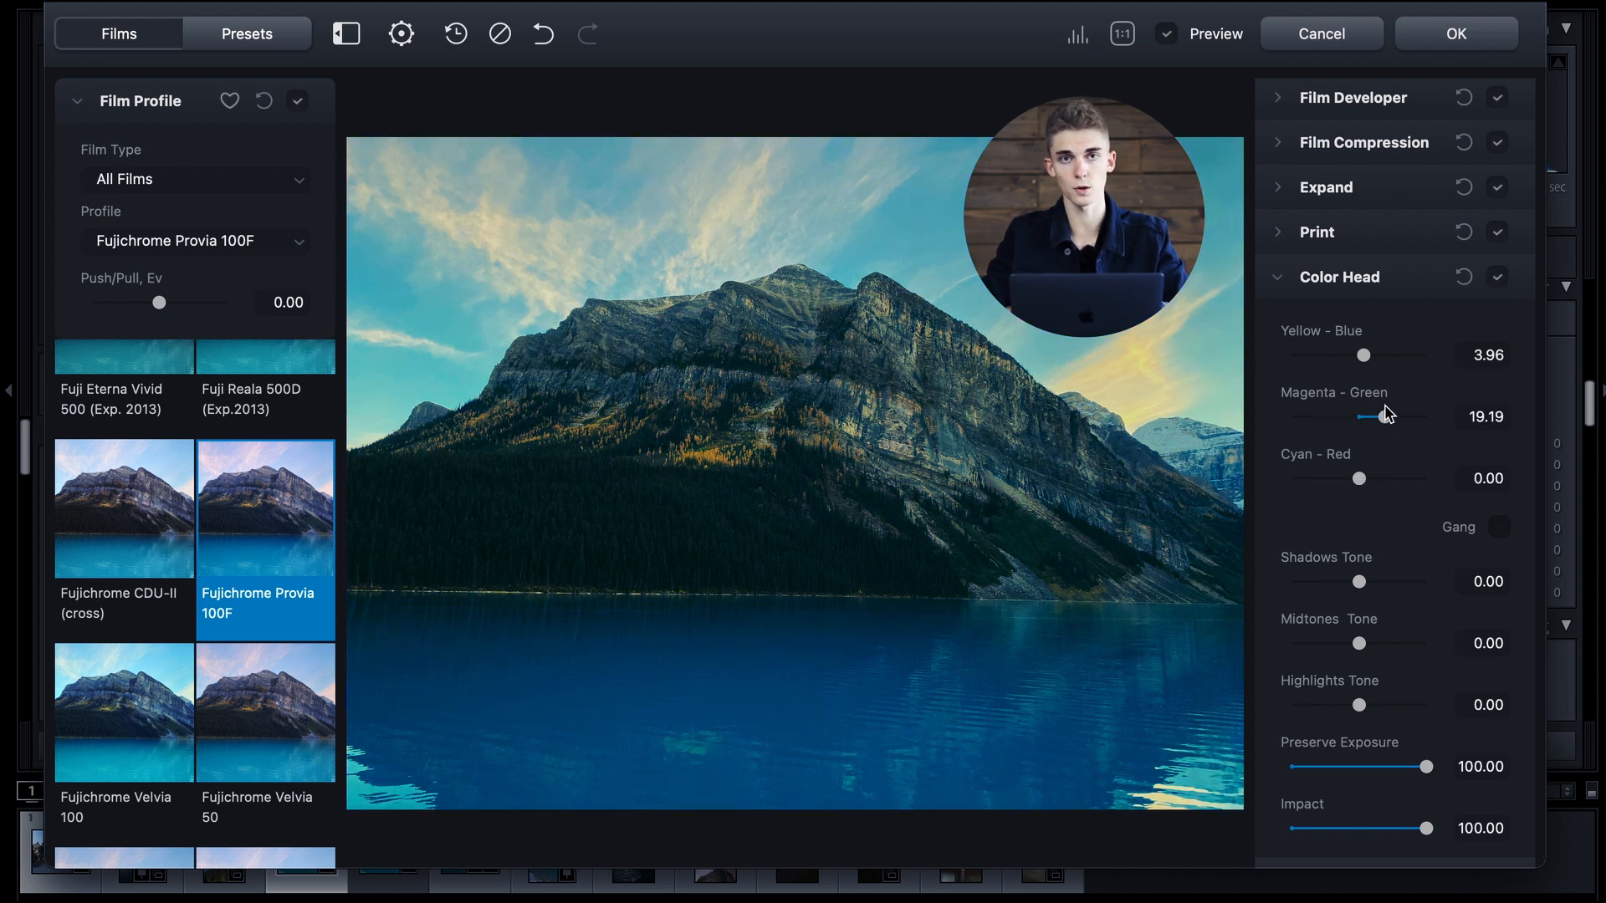
double_click(1384, 416)
double_click(1363, 356)
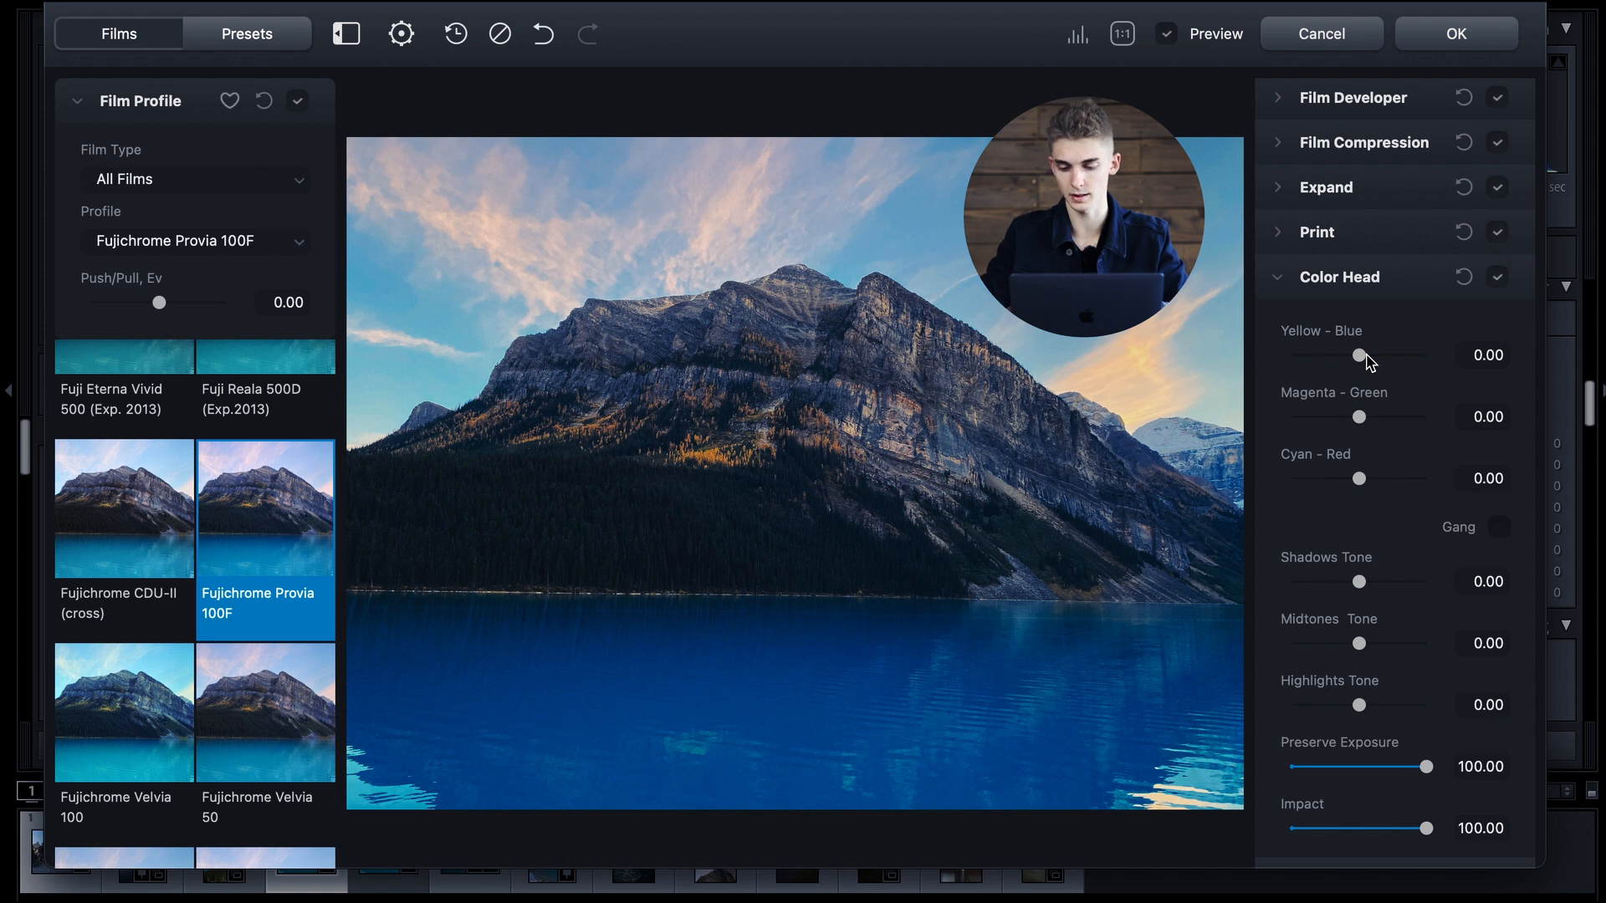
Try shifting the Color Head Magenta - Green balance with Gang enabled, resetting it and disabling Gang.
scroll(1368, 361, "down", 5)
scroll(1484, 348, "up", 3)
left_click(1499, 481)
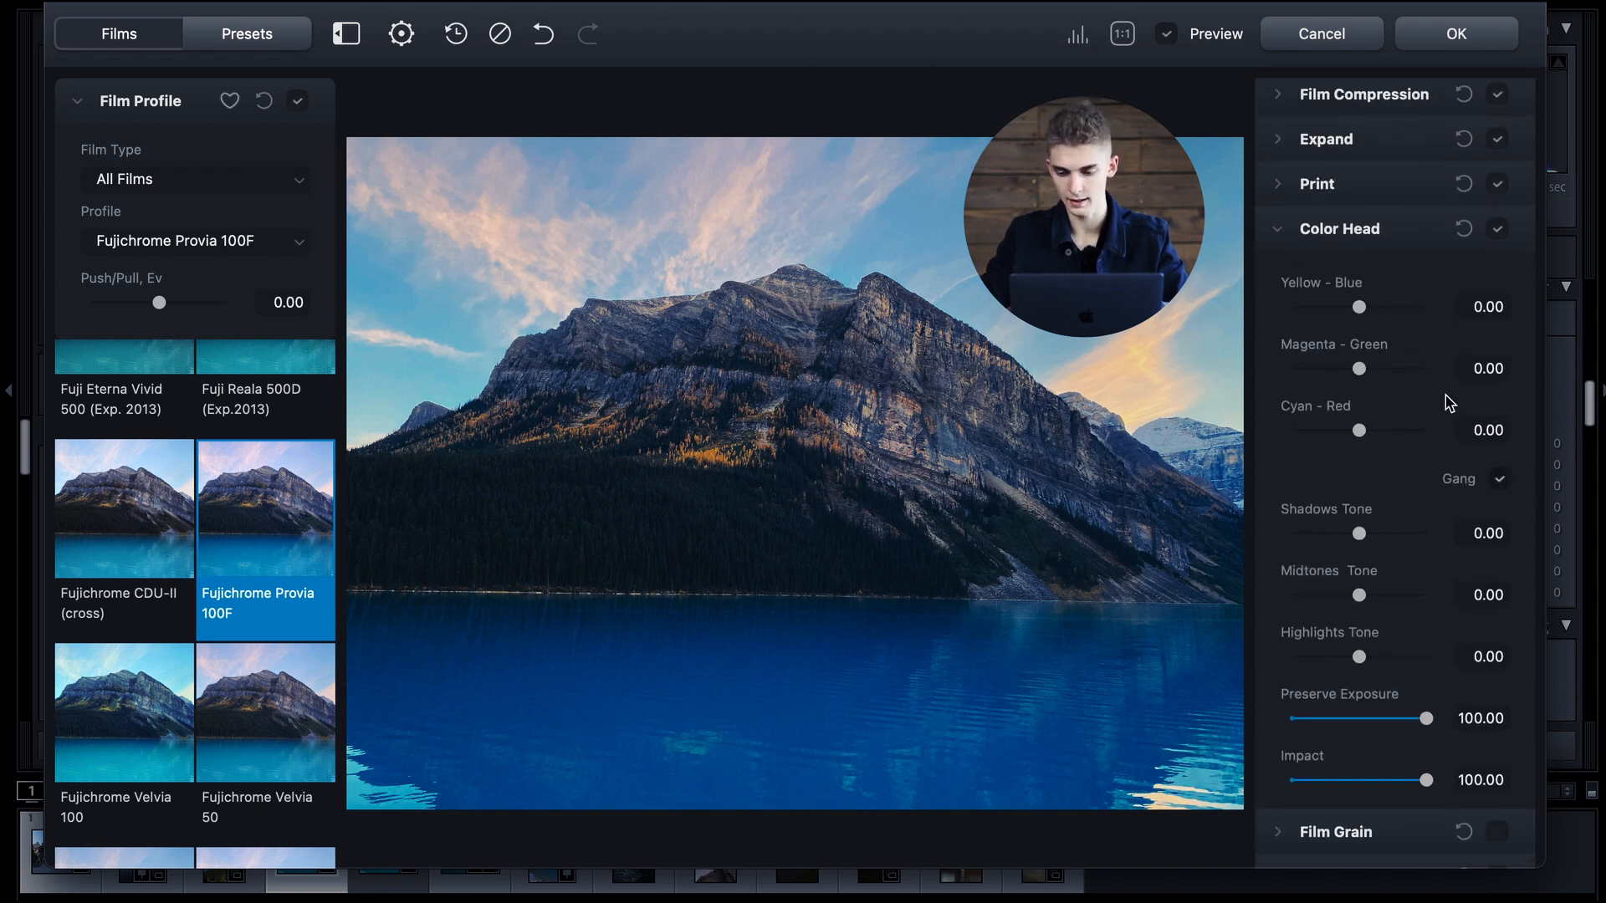
mouse_move(1361, 368)
left_mouse_down()
mouse_move(1412, 375)
mouse_move(1329, 374)
mouse_move(1389, 378)
left_mouse_up()
double_click(1388, 378)
left_click(1499, 479)
Set the Color Head Shadows Tone to about -35.96 and Highlights Tone to about 67.67, and collapse the Color Head settings.
scroll(1411, 478, "down", 5)
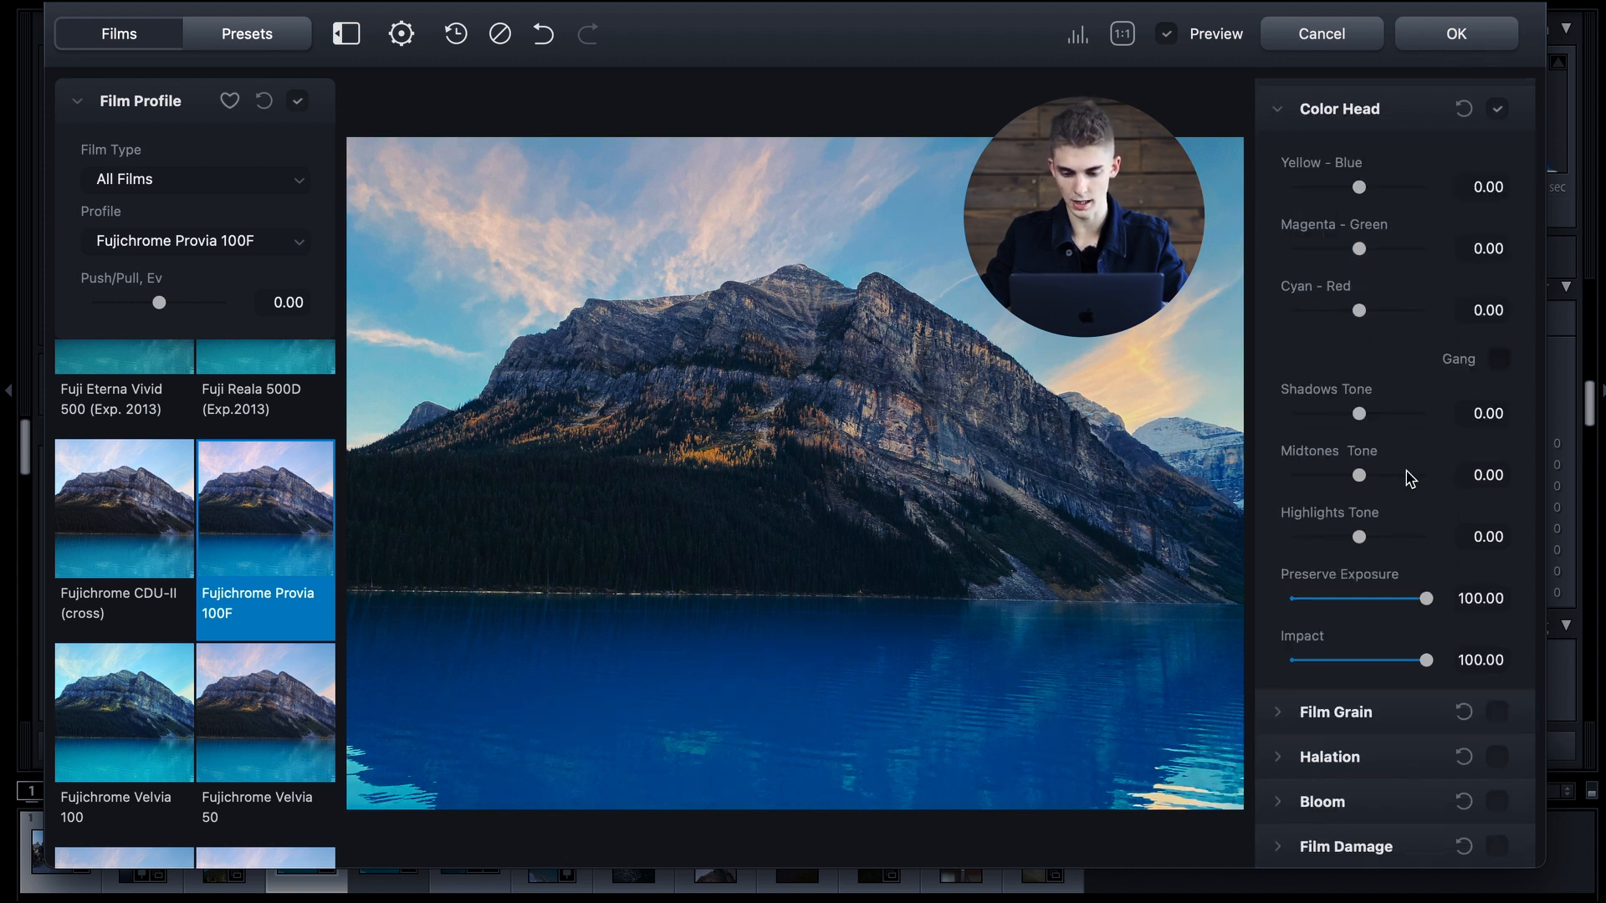
mouse_move(1359, 377)
left_mouse_down()
mouse_move(1320, 380)
mouse_move(1393, 381)
mouse_move(1336, 386)
left_mouse_up()
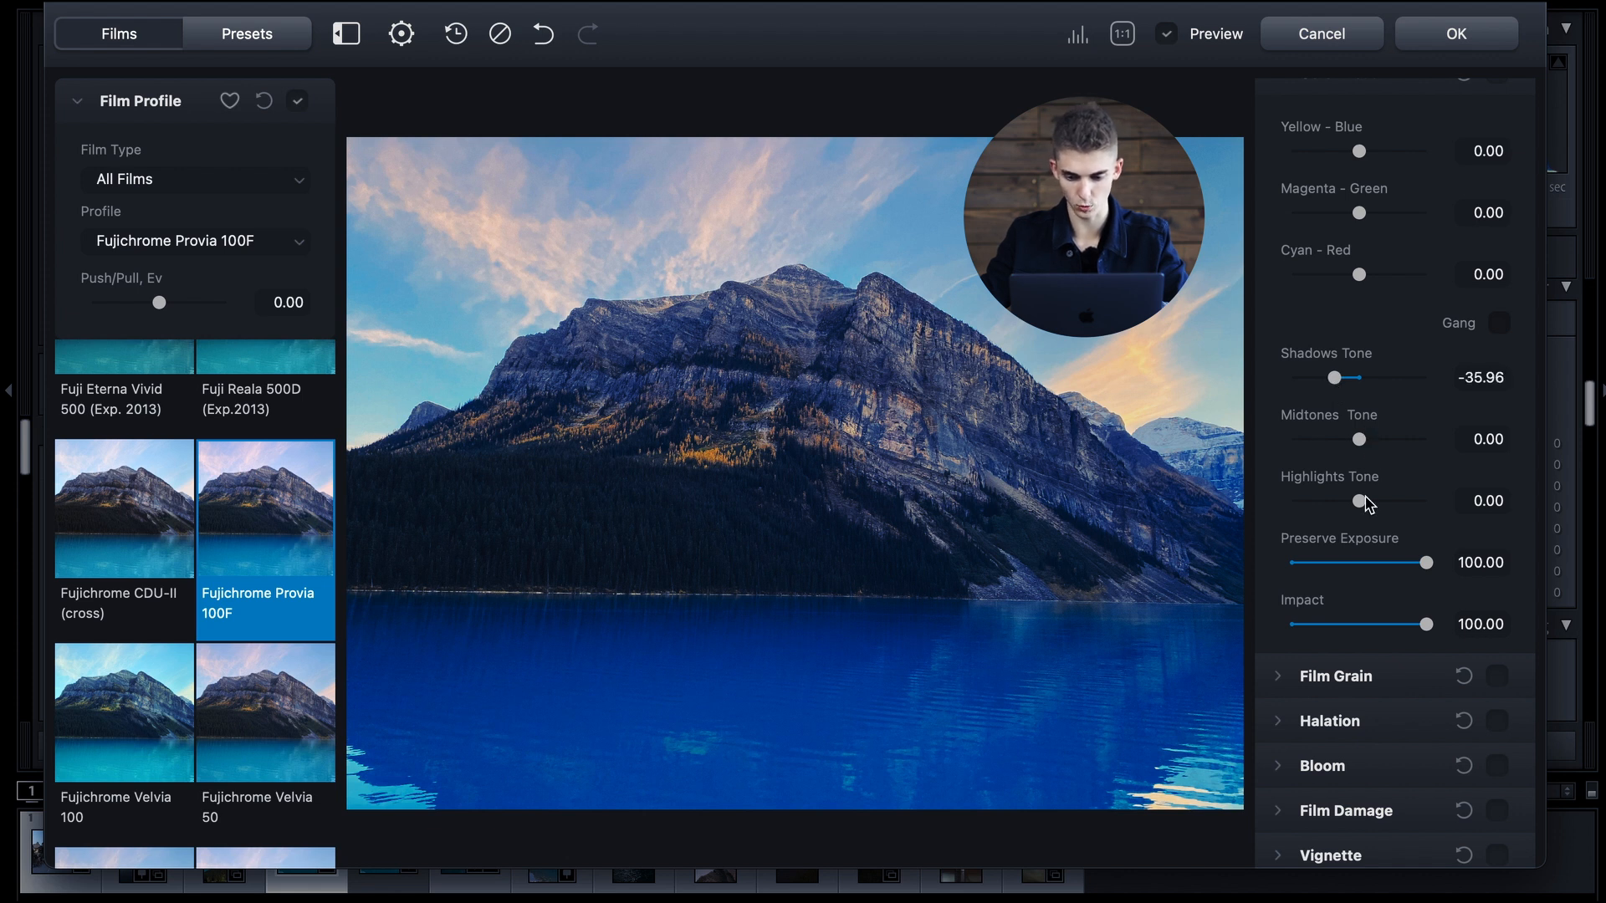
left_click_drag(1363, 500, 1406, 503)
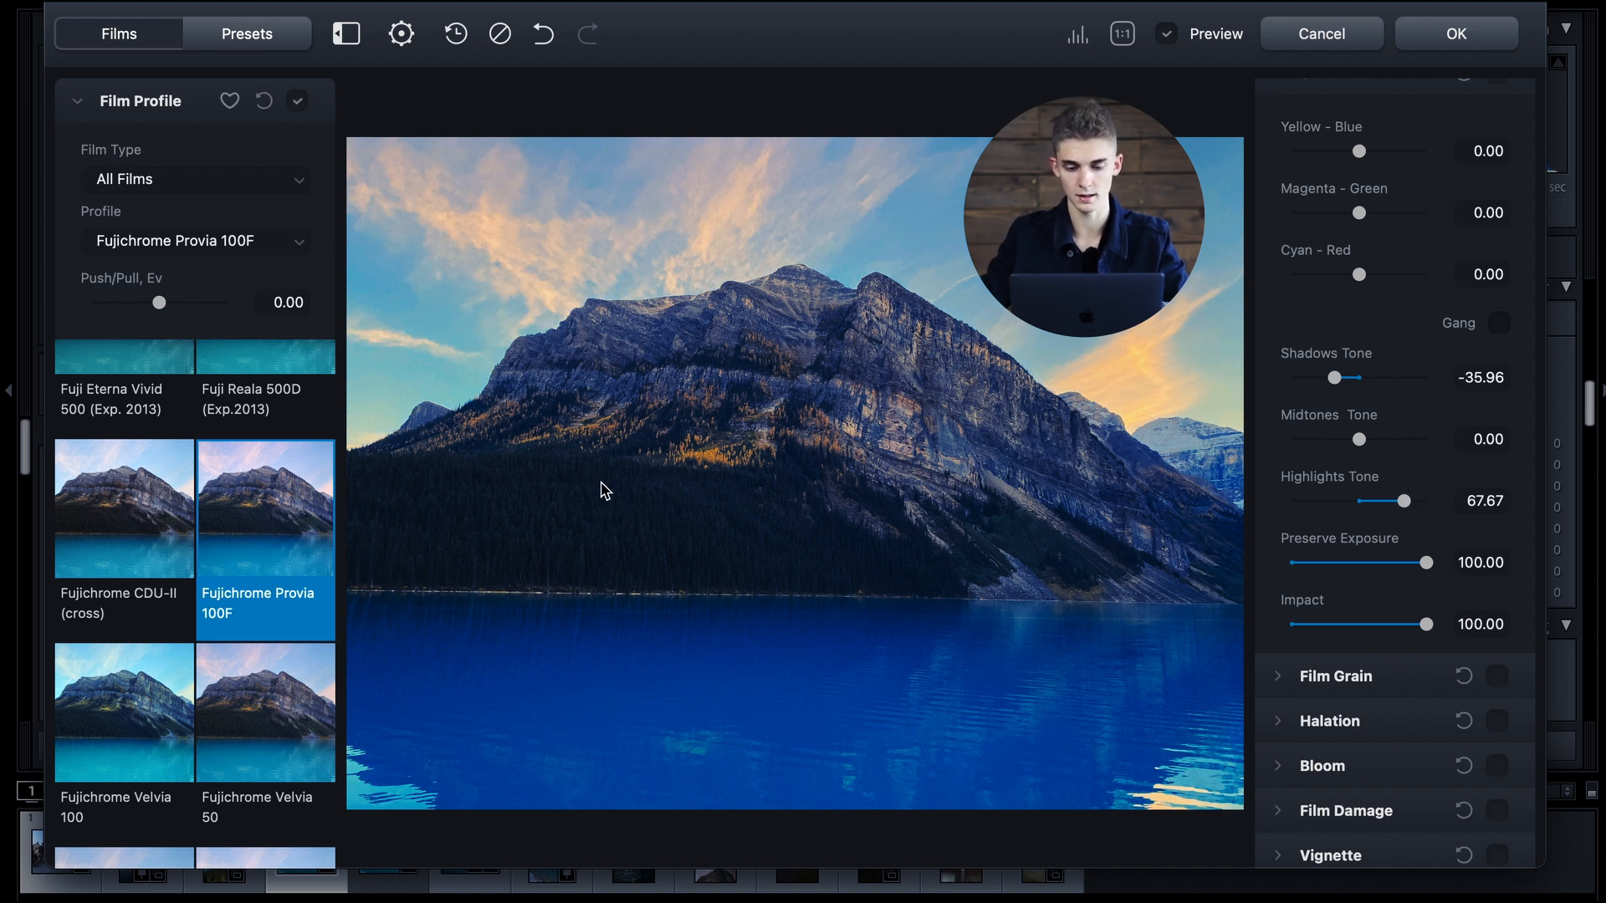
scroll(1351, 559, "down", 1)
mouse_move(1426, 553)
left_mouse_down()
mouse_move(1351, 559)
mouse_move(1431, 555)
left_mouse_up()
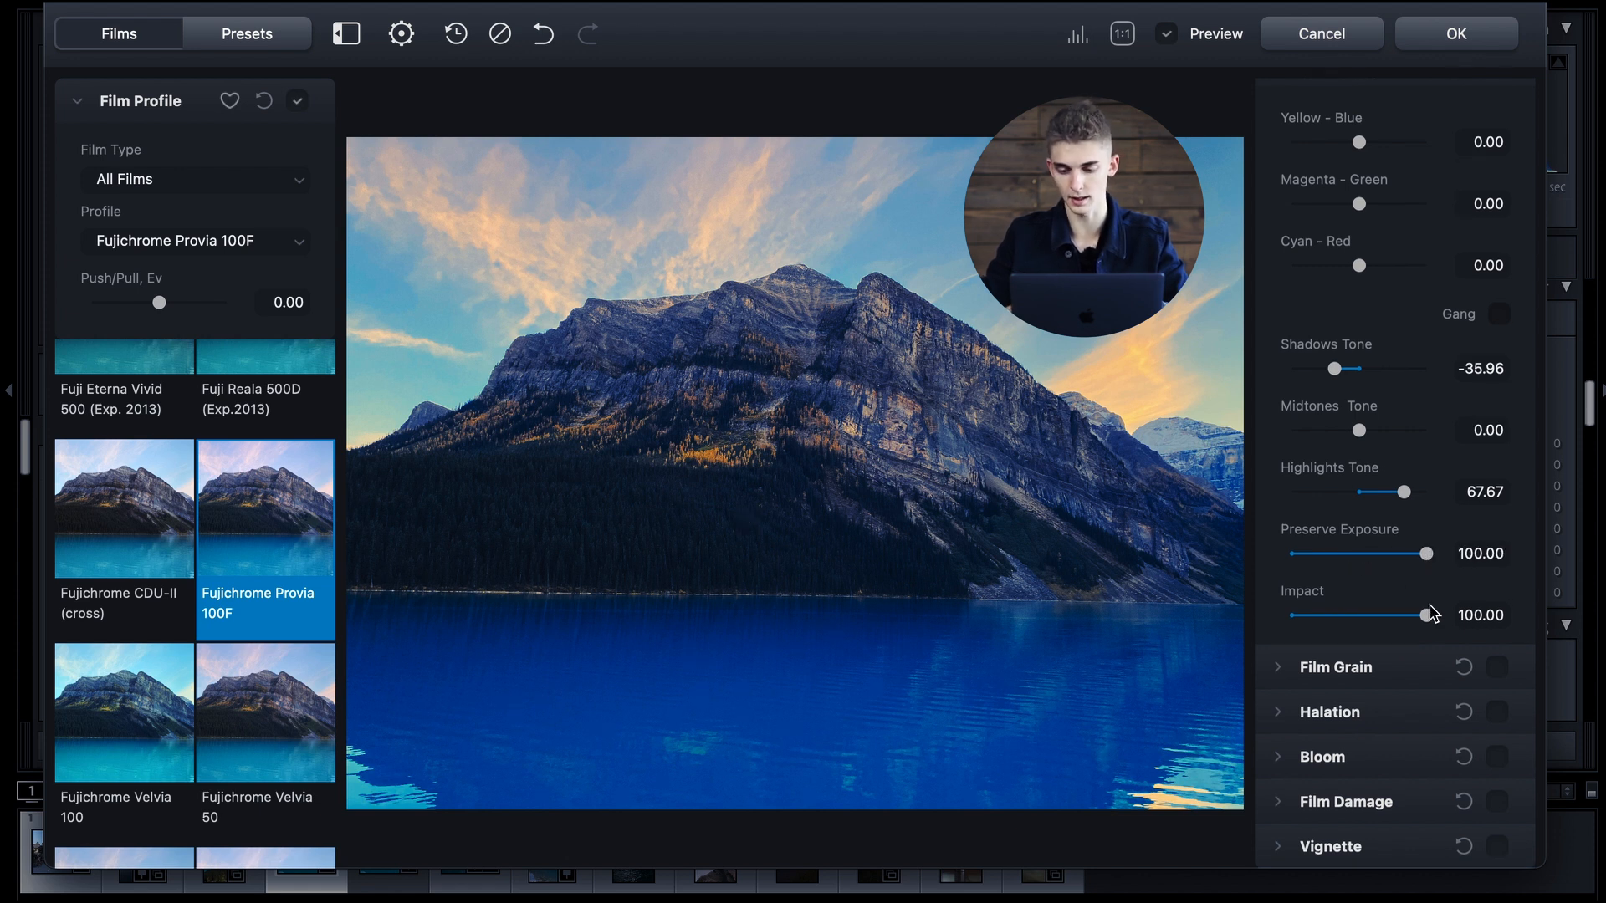
left_click(1338, 93)
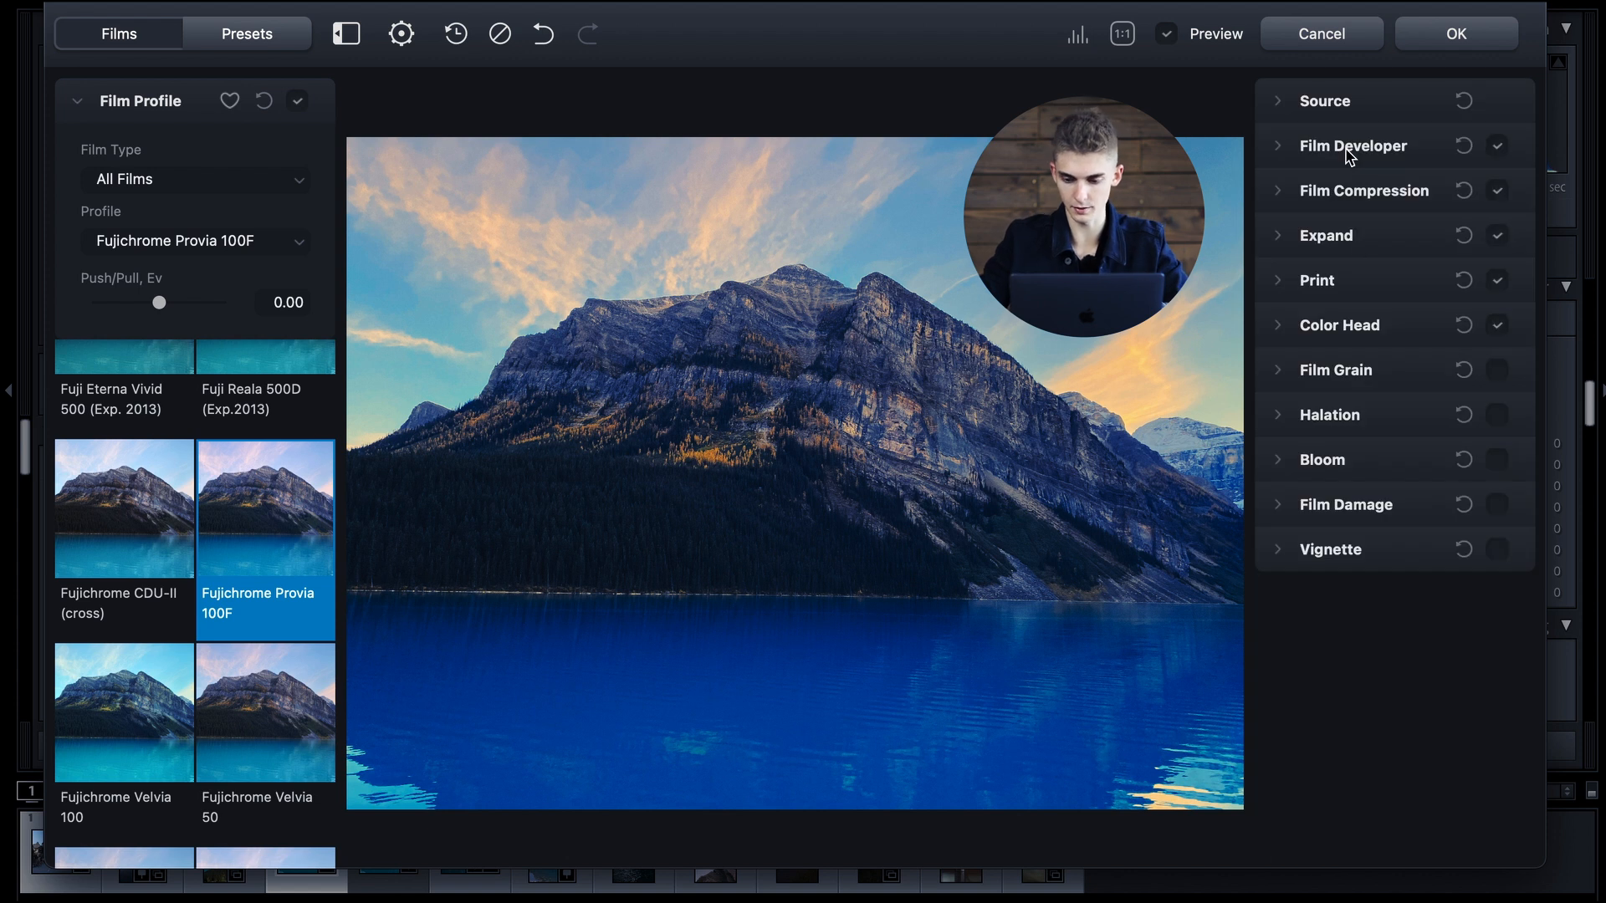
Enable Film Grain and switch its profile to Custom.
left_click(1336, 374)
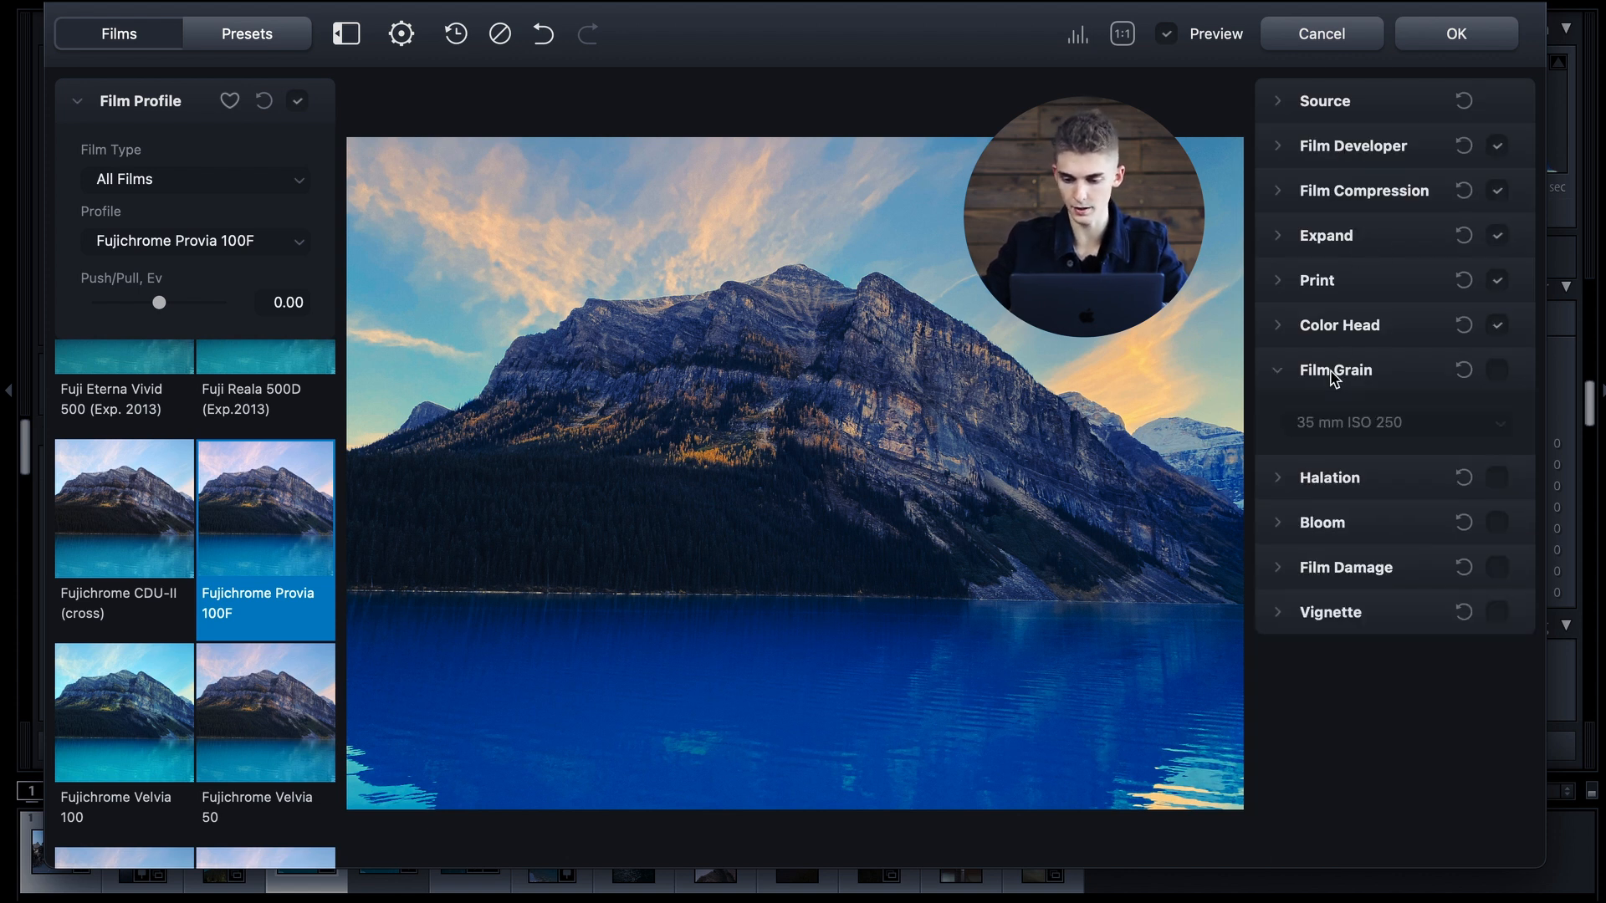
left_click(1497, 371)
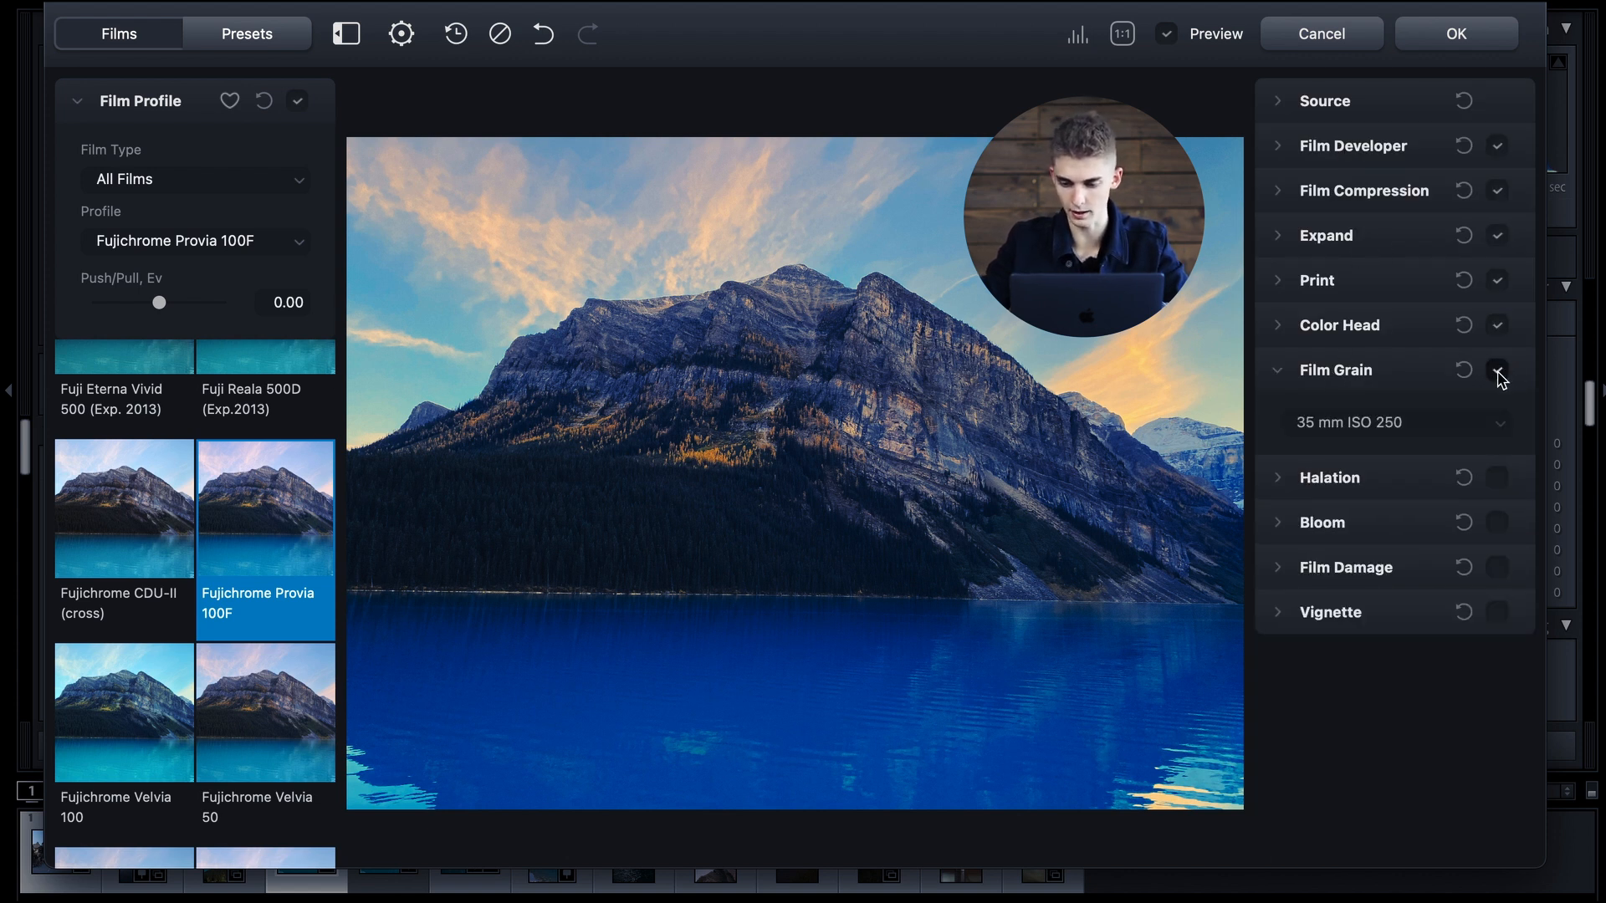
left_click(1384, 423)
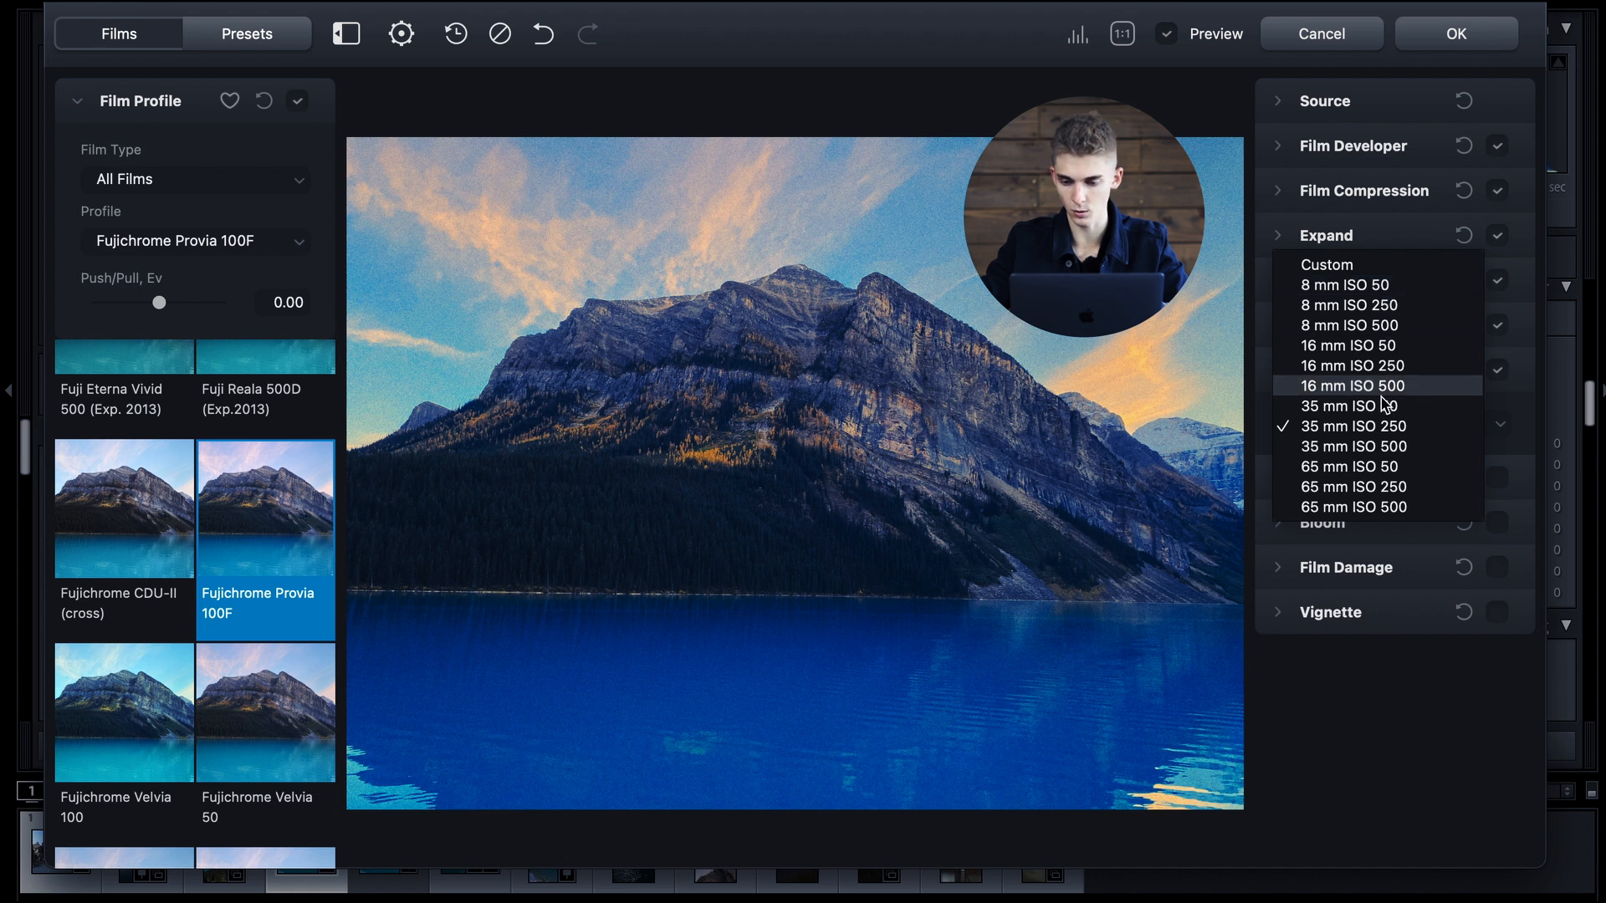
left_click(1331, 268)
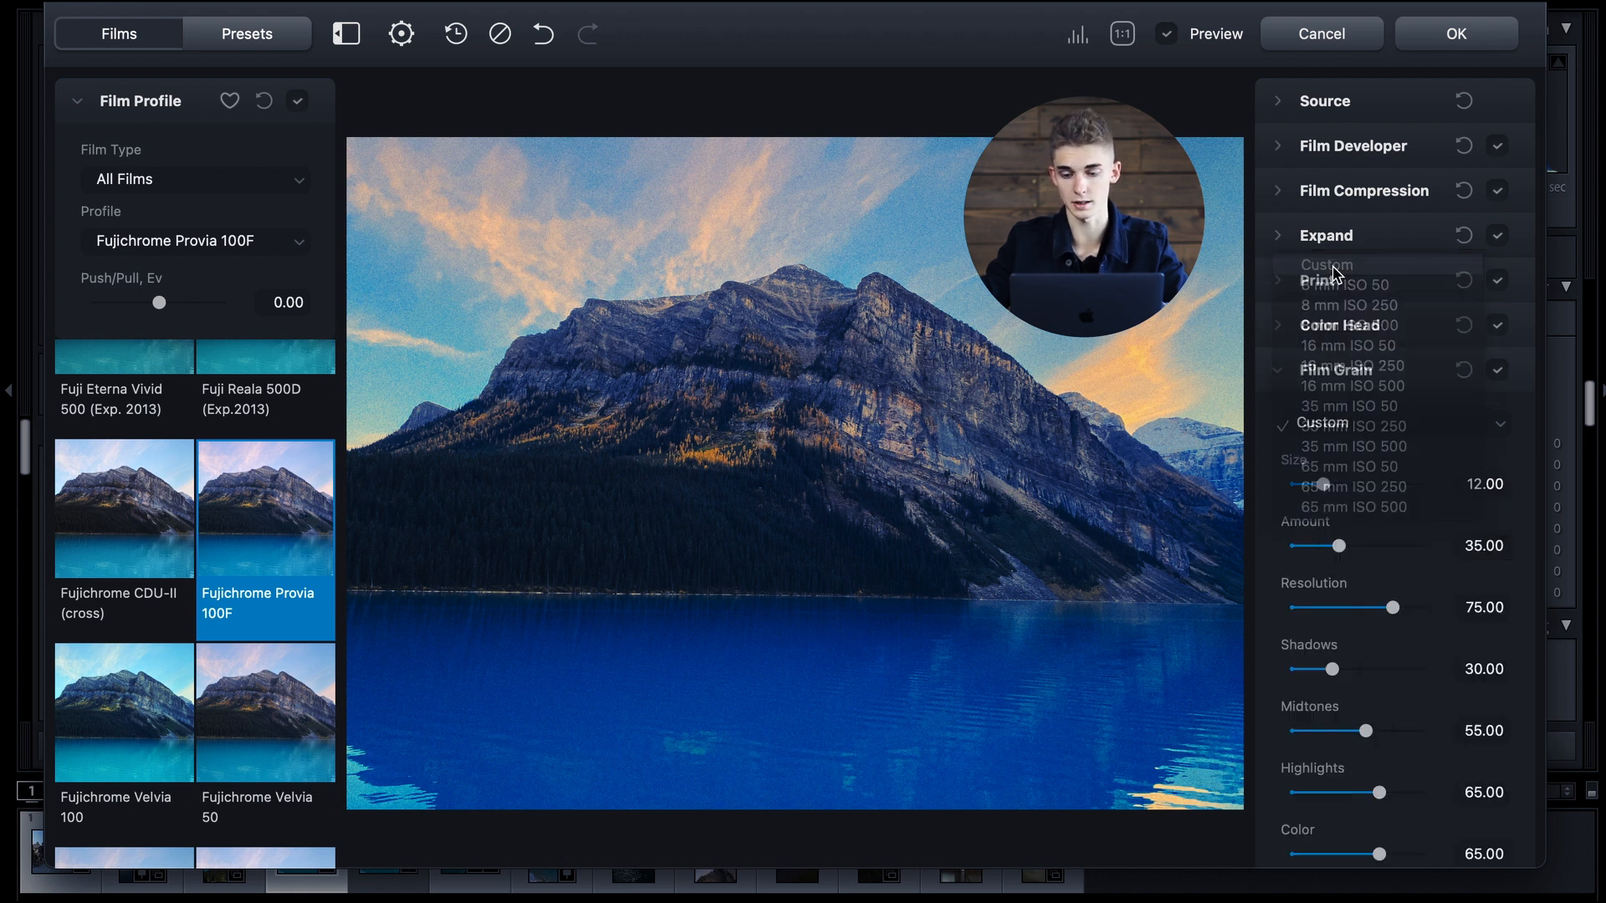
Set the Film Grain Size to about 22.02 and Amount to about 48.92.
scroll(1416, 453, "down", 3)
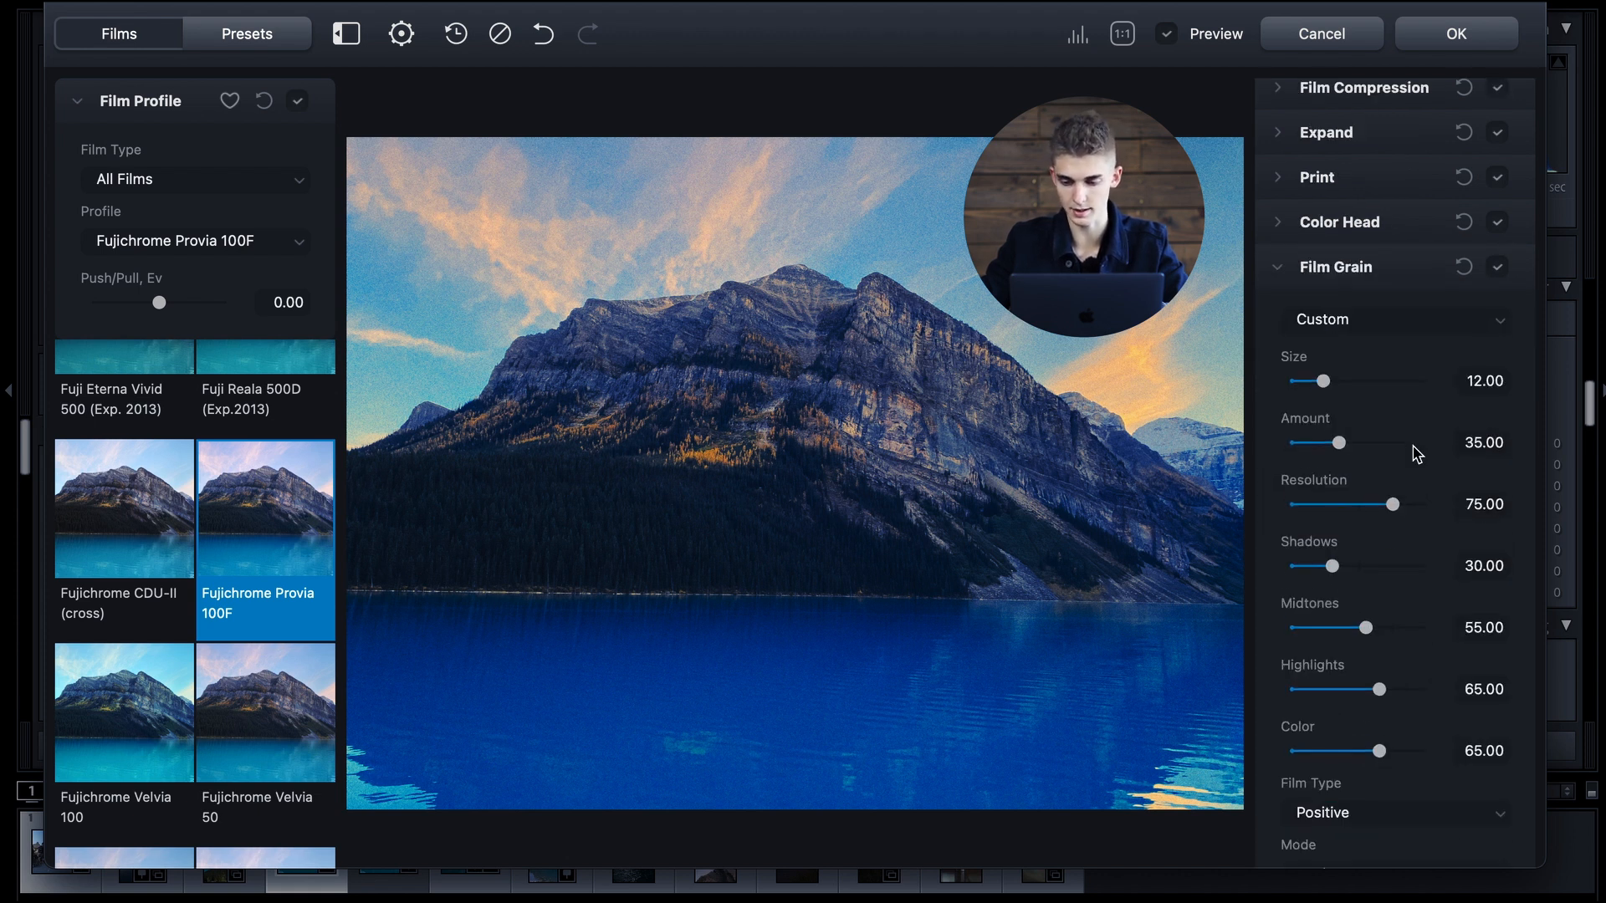
left_click_drag(1323, 381, 1354, 385)
left_click_drag(1338, 442, 1351, 444)
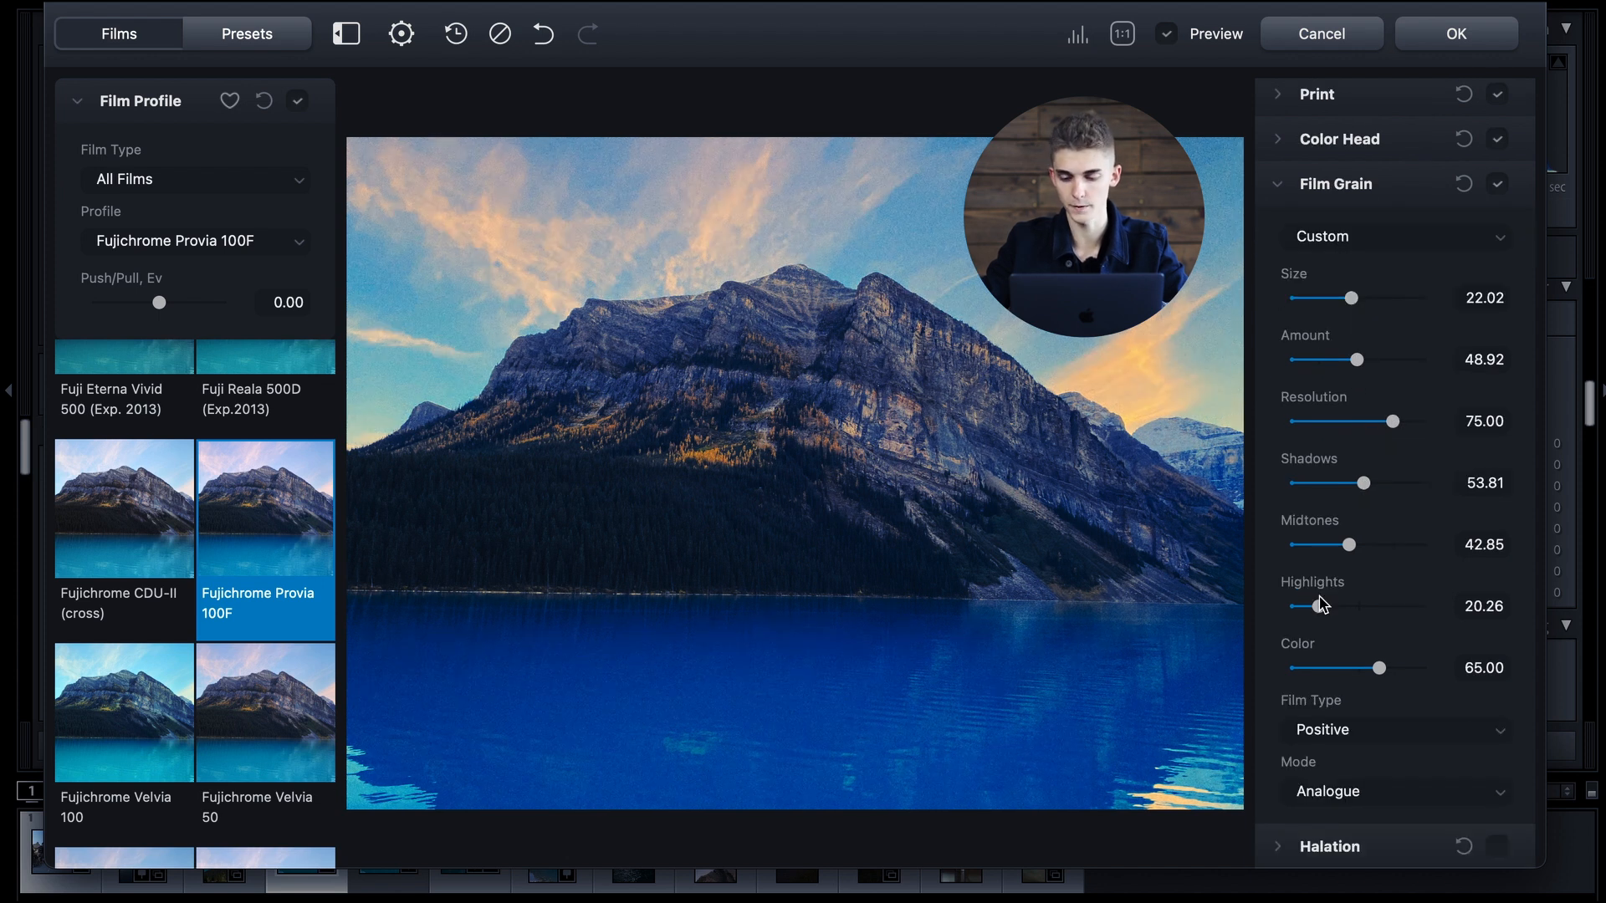
Set the grain Shadows to about 27.61, Midtones to about 47.29 and Highlights to 0.00, and raise its Color slightly.
scroll(1351, 535, "up", 1)
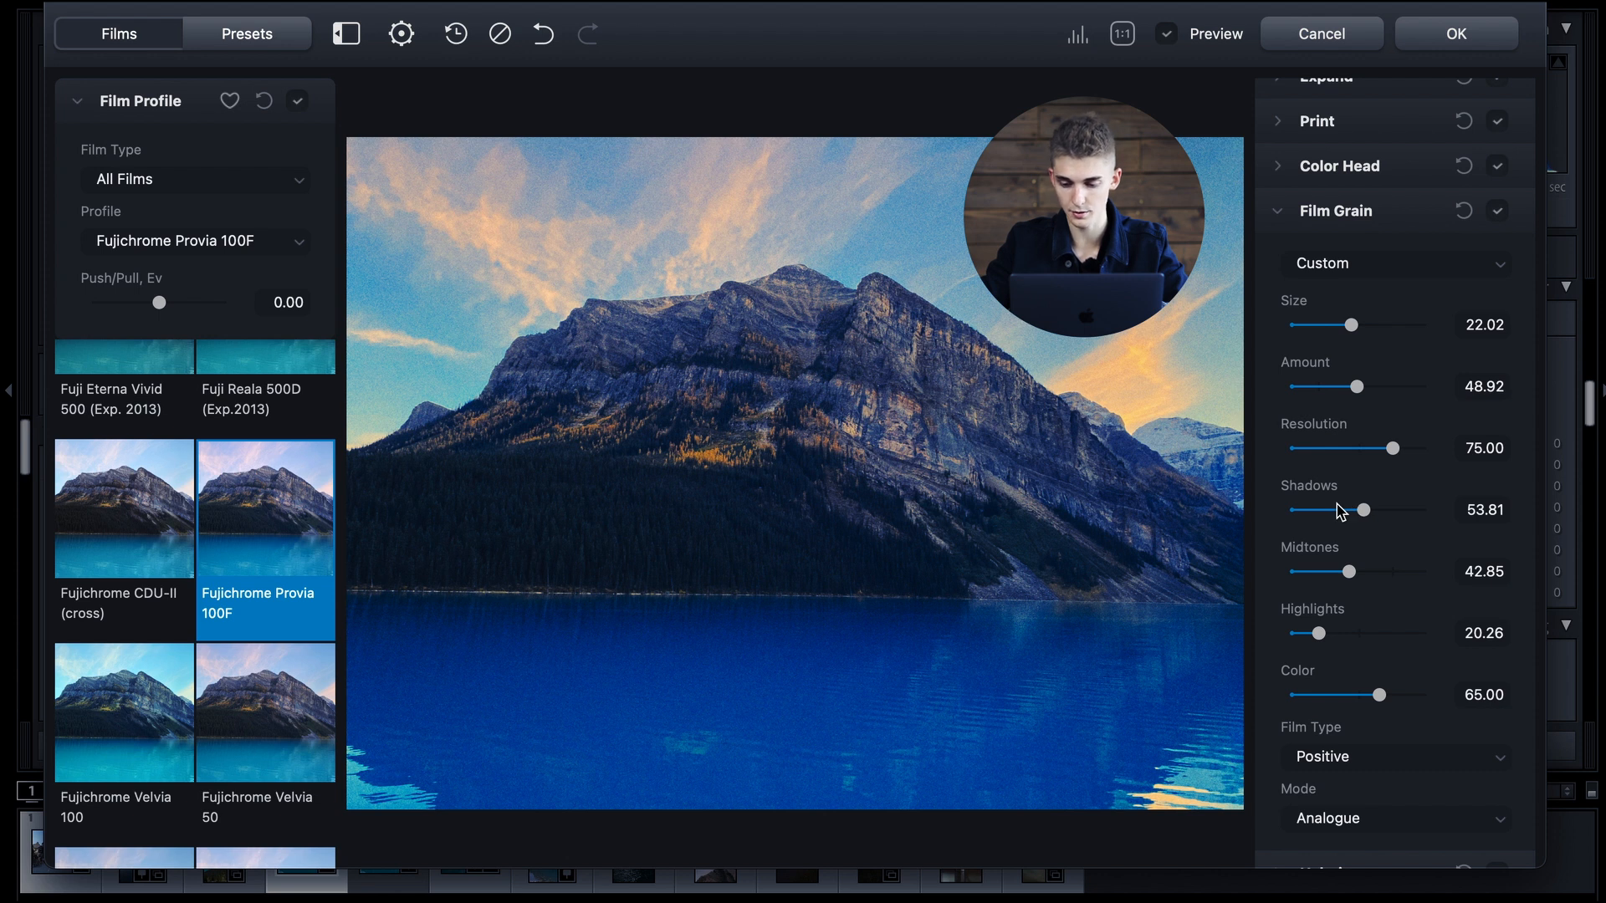
left_click(1328, 510)
left_click_drag(1338, 571, 1360, 572)
left_click_drag(1318, 633, 1291, 633)
scroll(1372, 610, "down", 2)
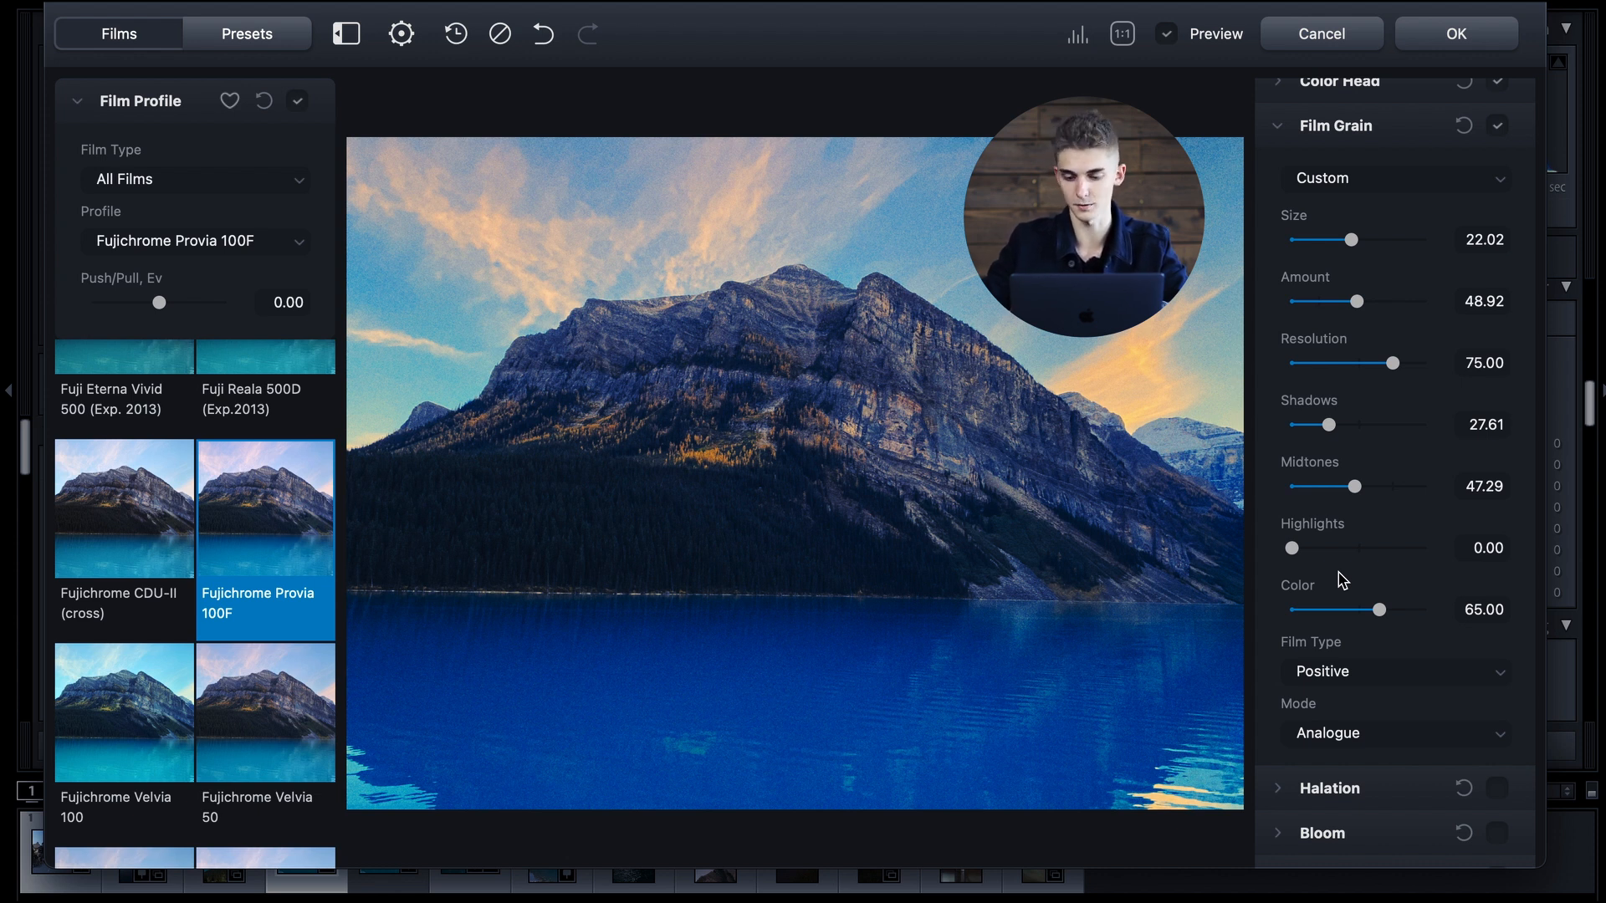
mouse_move(1380, 611)
left_mouse_down()
mouse_move(1425, 618)
mouse_move(1269, 618)
mouse_move(1397, 615)
left_mouse_up()
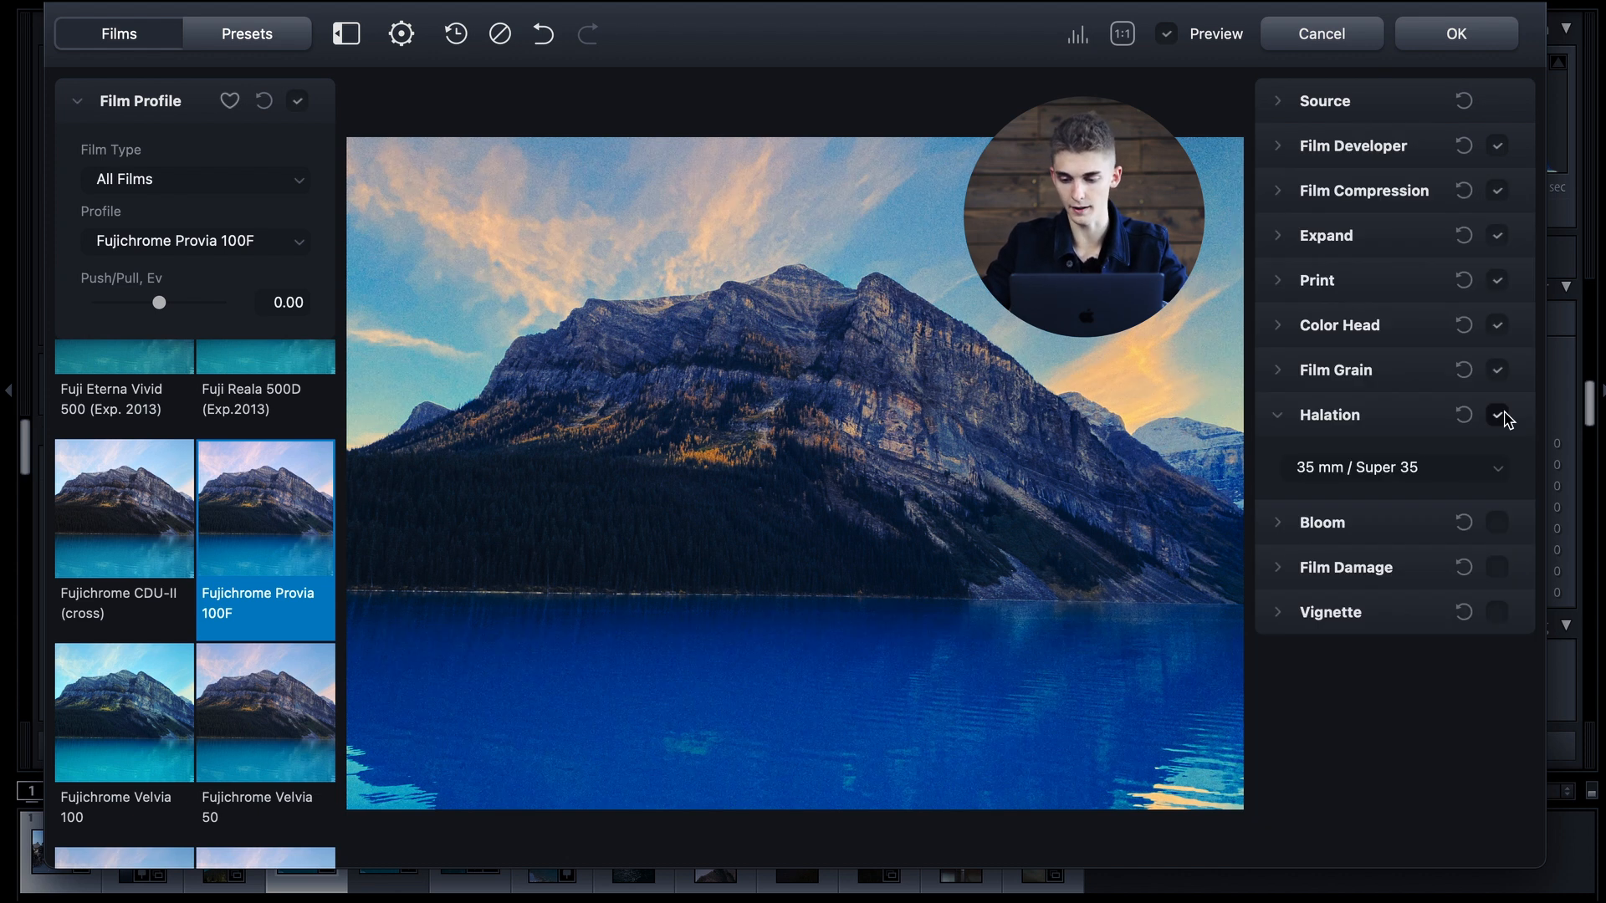
Enable Halation and switch its profile from 35 mm / Super 35 to Custom.
left_click(1427, 471)
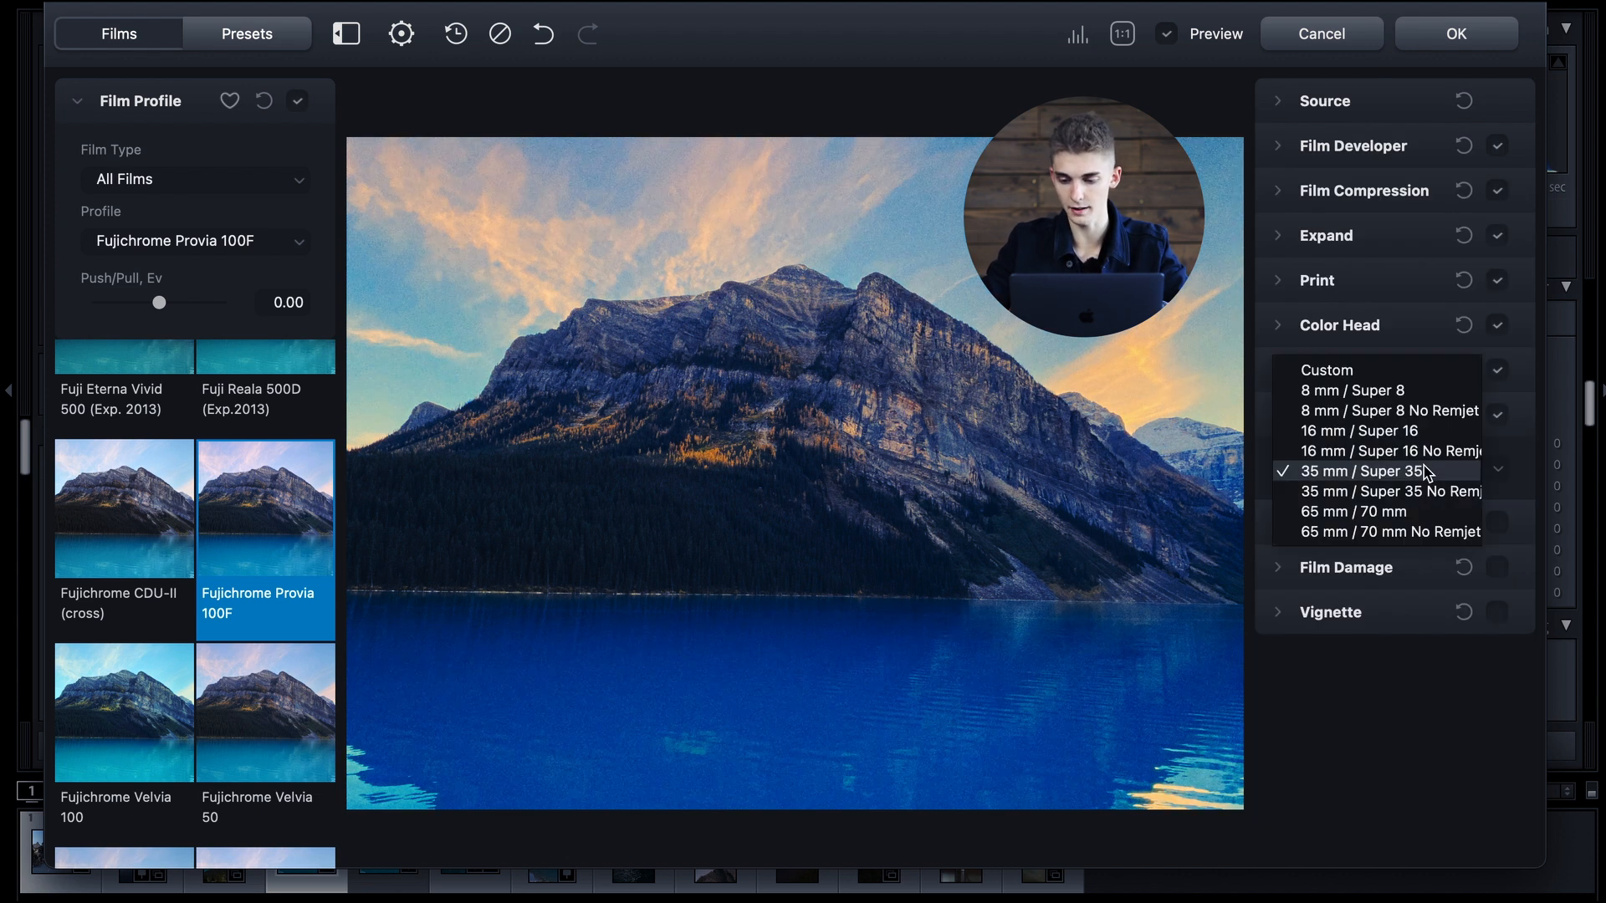
left_click(1519, 425)
left_click(1382, 471)
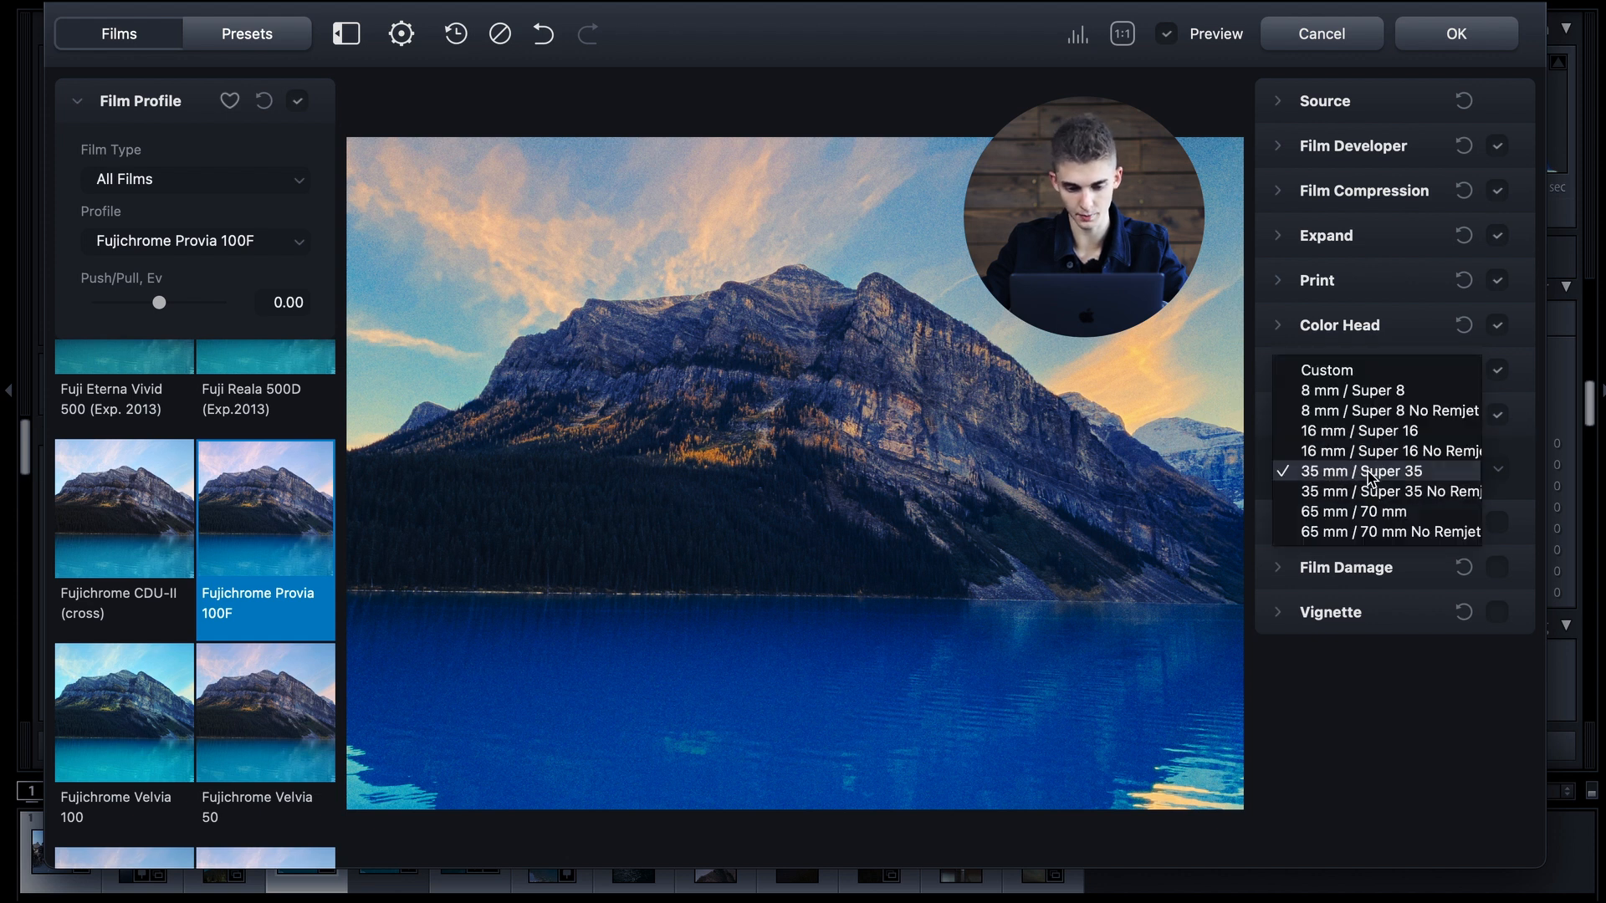
left_click(1335, 378)
Set the Halation Source Limiter to about 37.67 and Global Diffusion to about 39.03.
scroll(1407, 566, "down", 2)
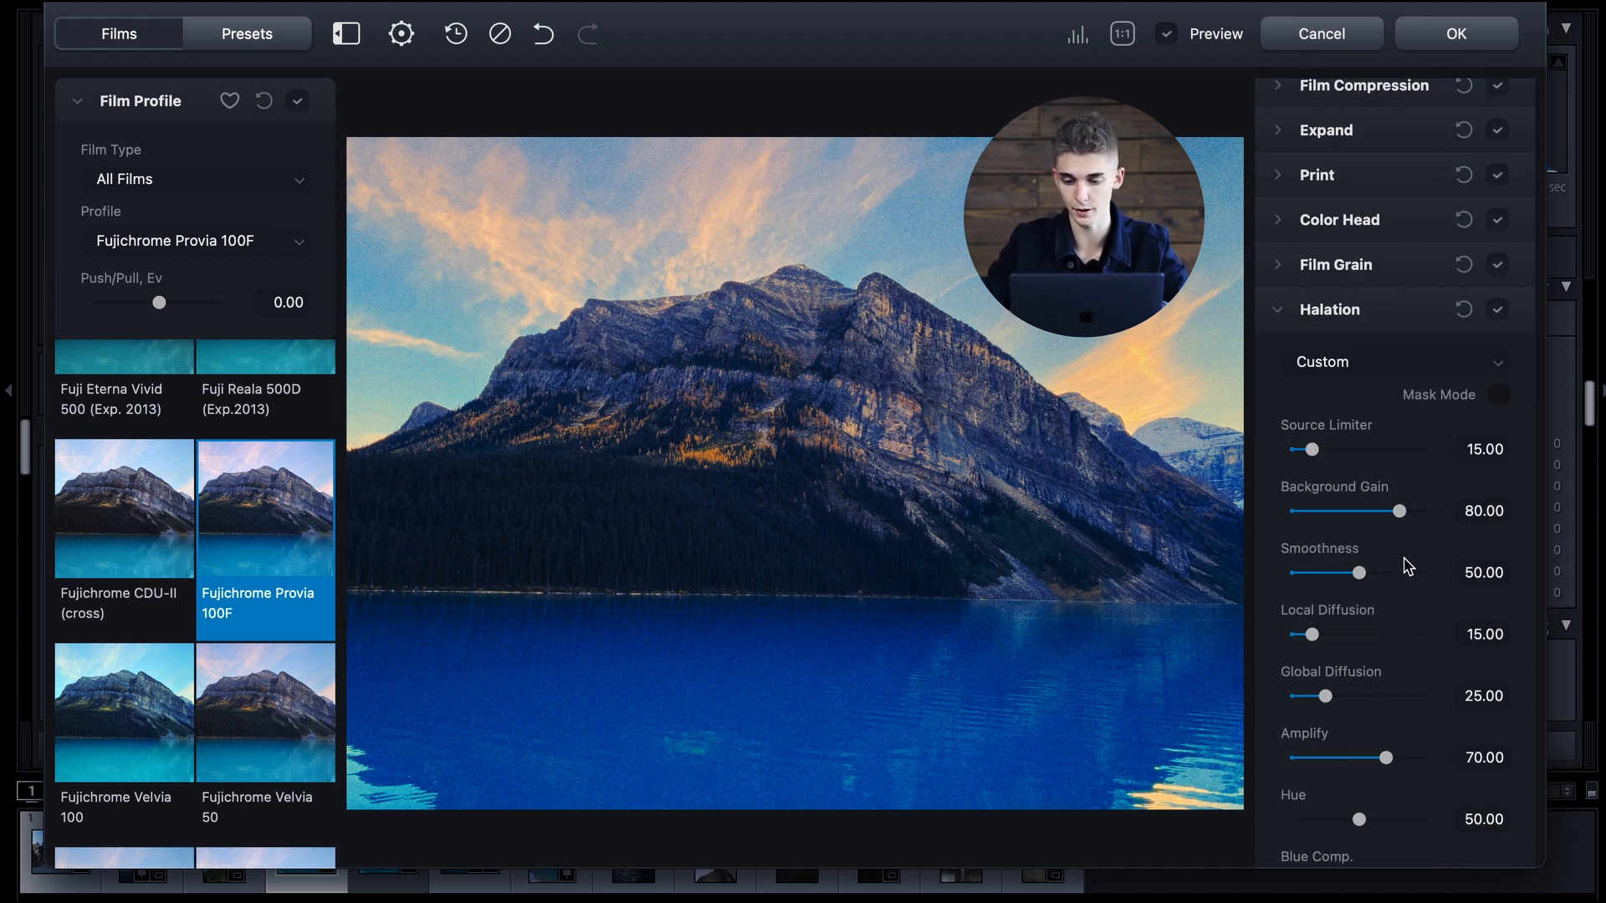
scroll(1409, 567, "down", 3)
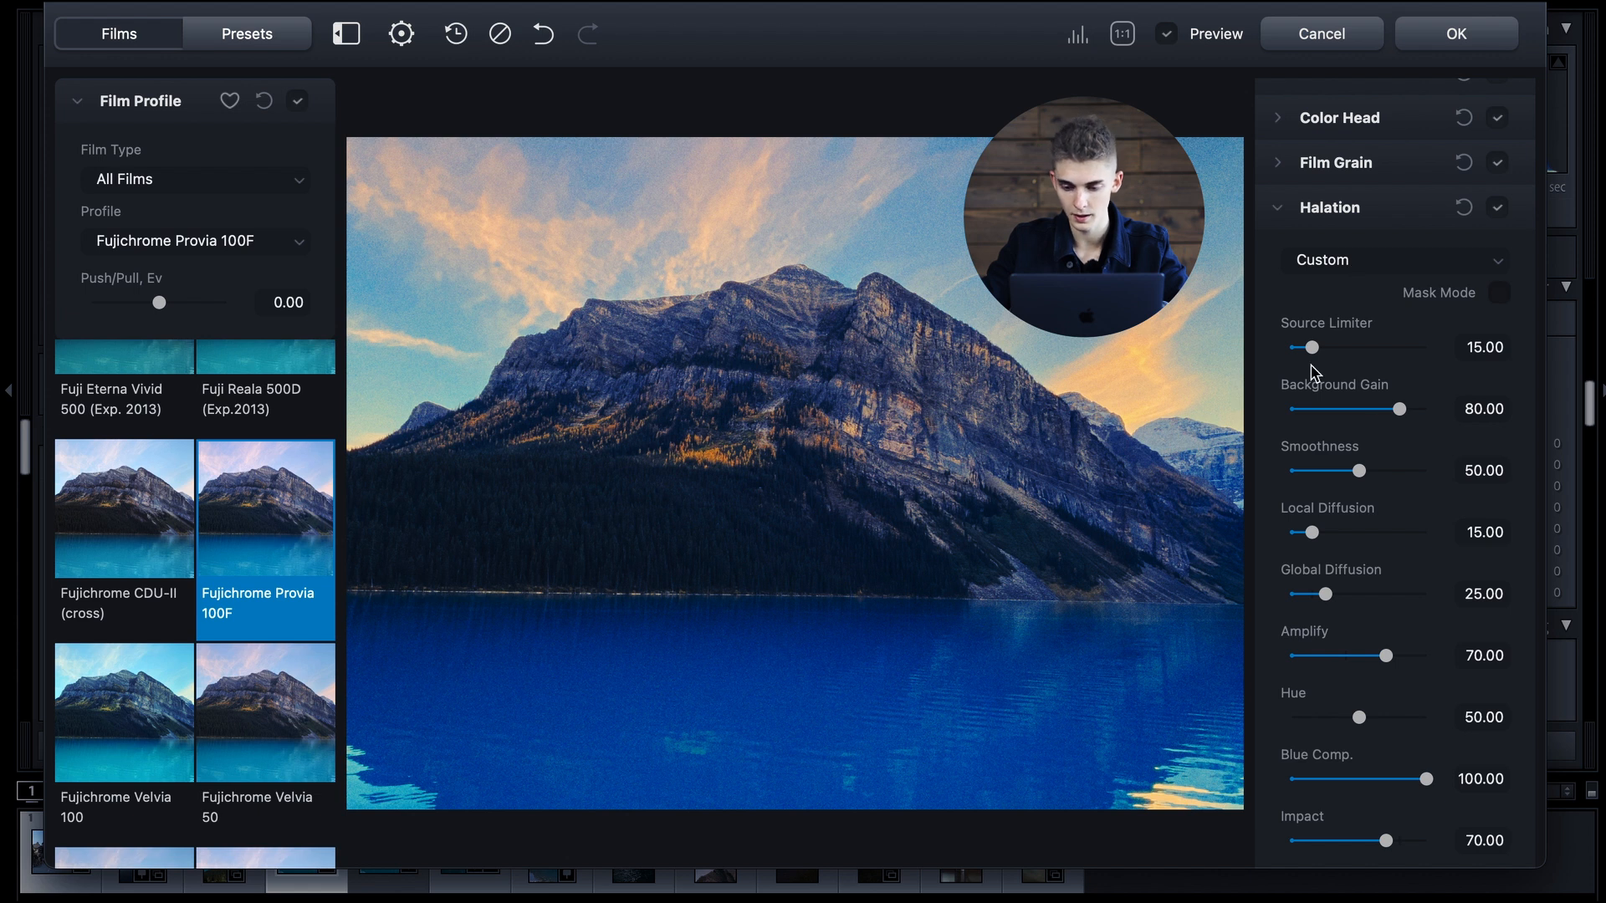
left_click_drag(1311, 347, 1342, 347)
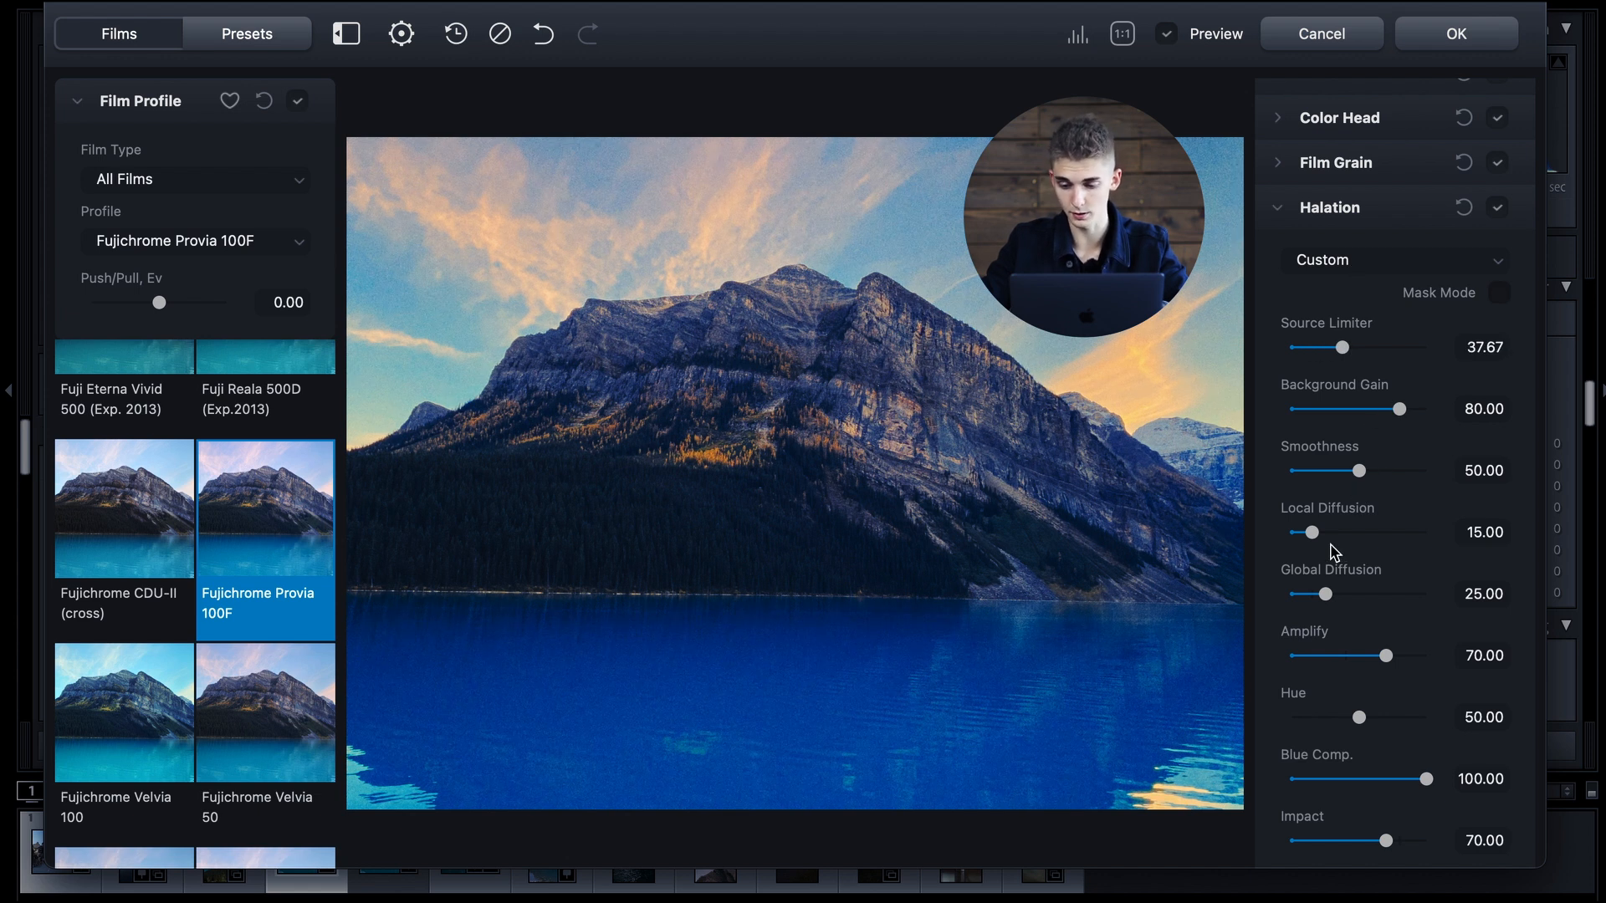
scroll(1334, 552, "down", 2)
left_click_drag(1325, 516, 1346, 518)
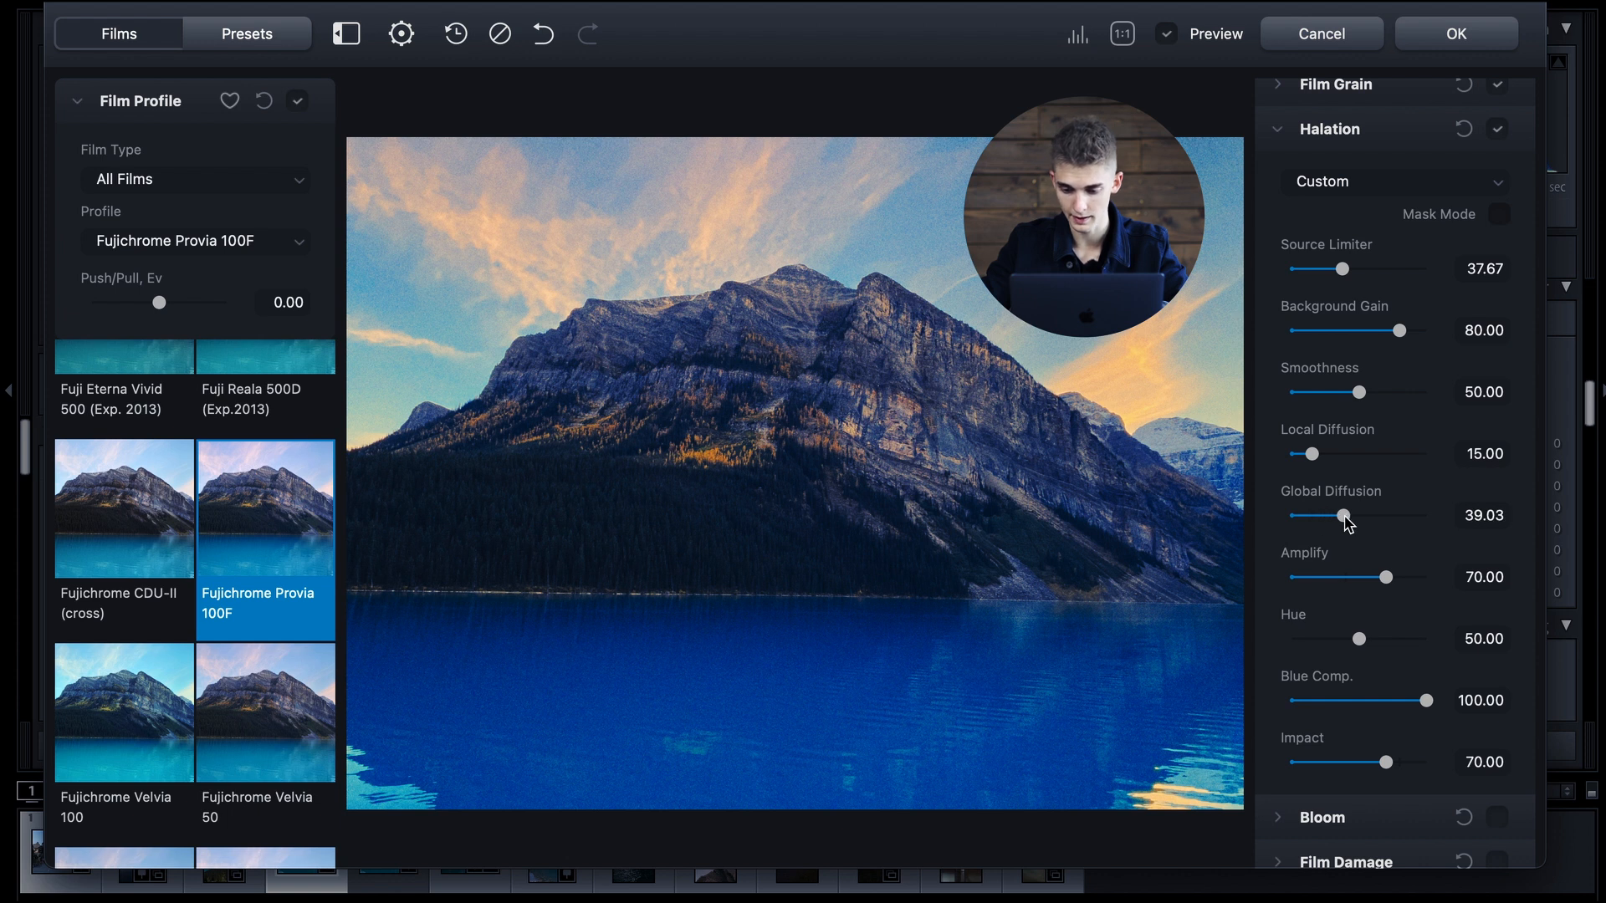
Set the Halation Amplify to about 79.15 and Blue Comp. to about 79.88, keep Hue at 50.00, and collapse the Halation settings.
left_click_drag(1389, 577, 1406, 584)
scroll(1397, 663, "down", 2)
double_click(1408, 585)
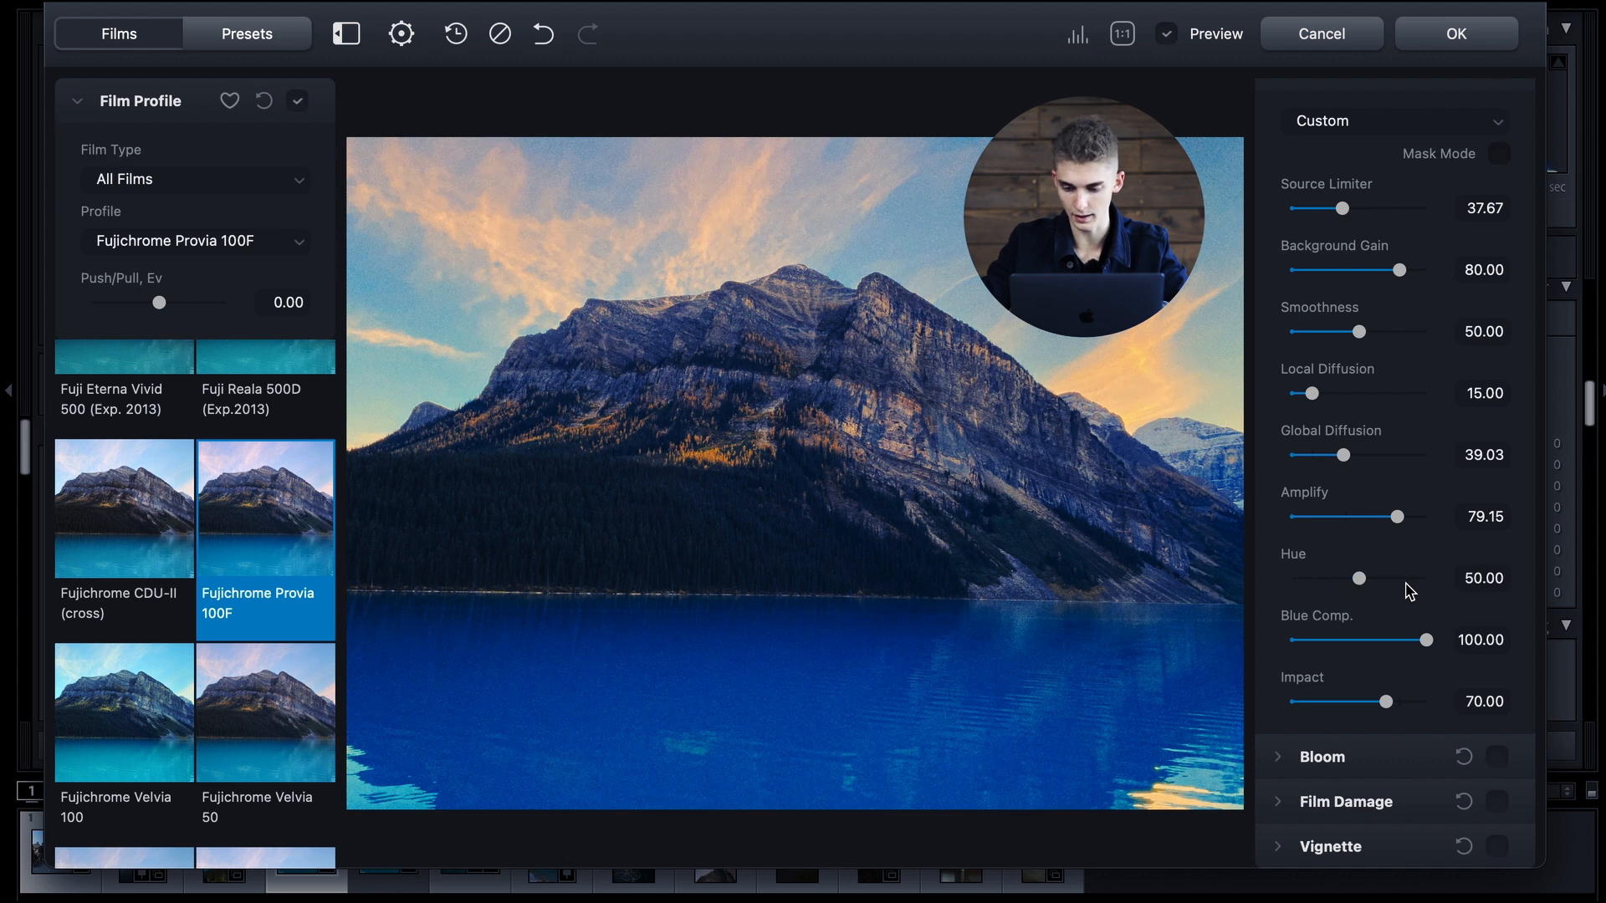
left_click_drag(1380, 640, 1432, 644)
left_click(1399, 640)
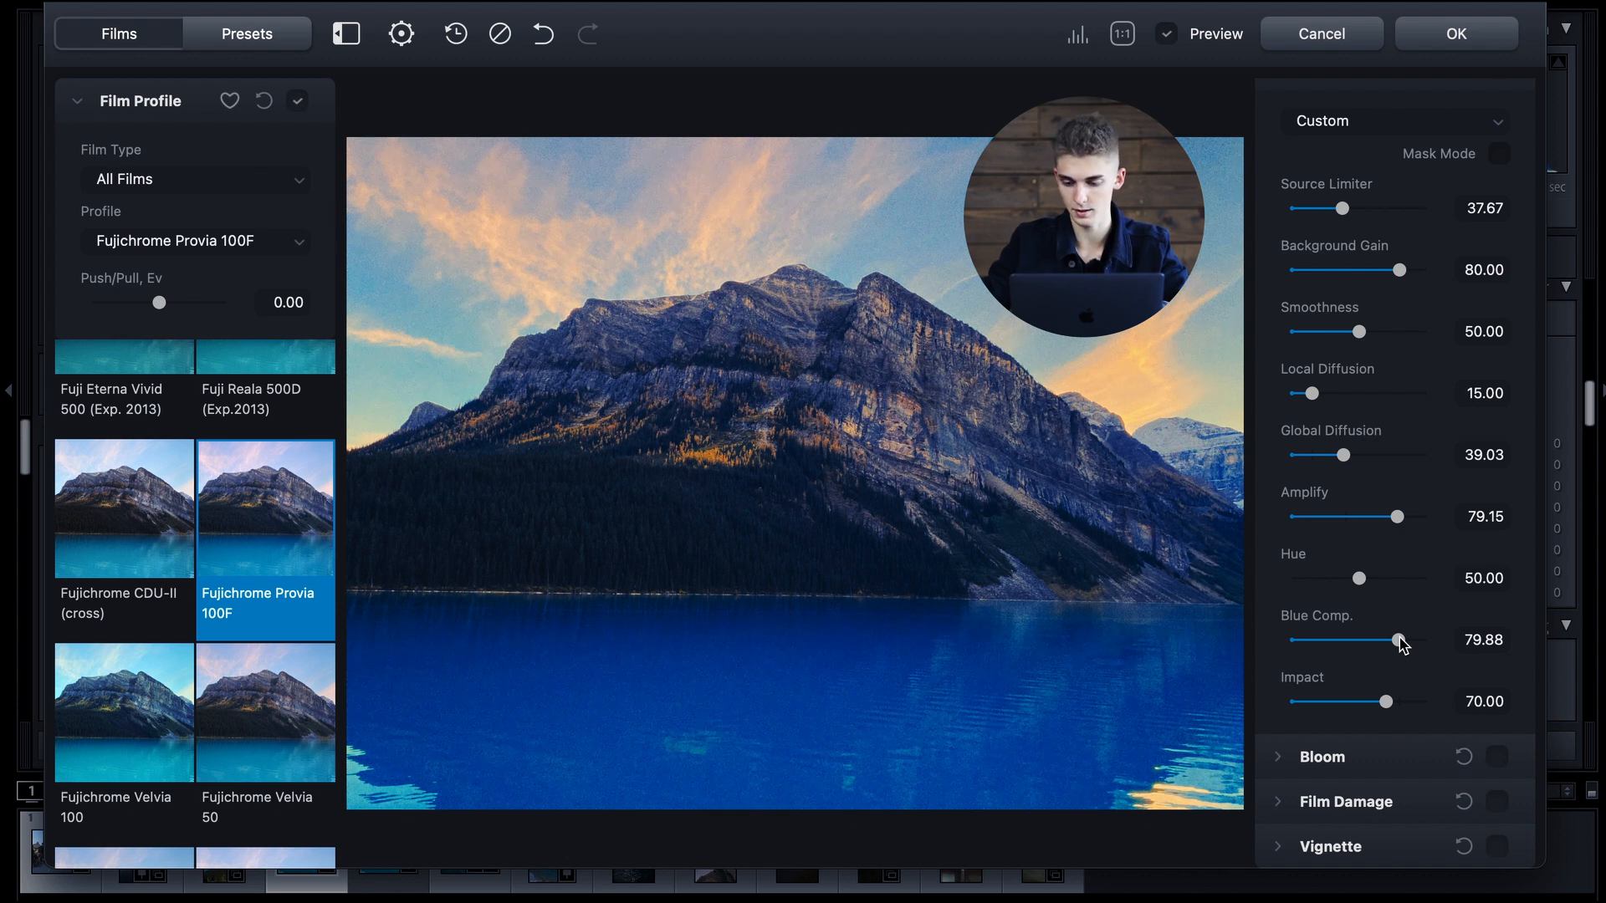
scroll(1399, 585, "up", 1)
left_click(1372, 102)
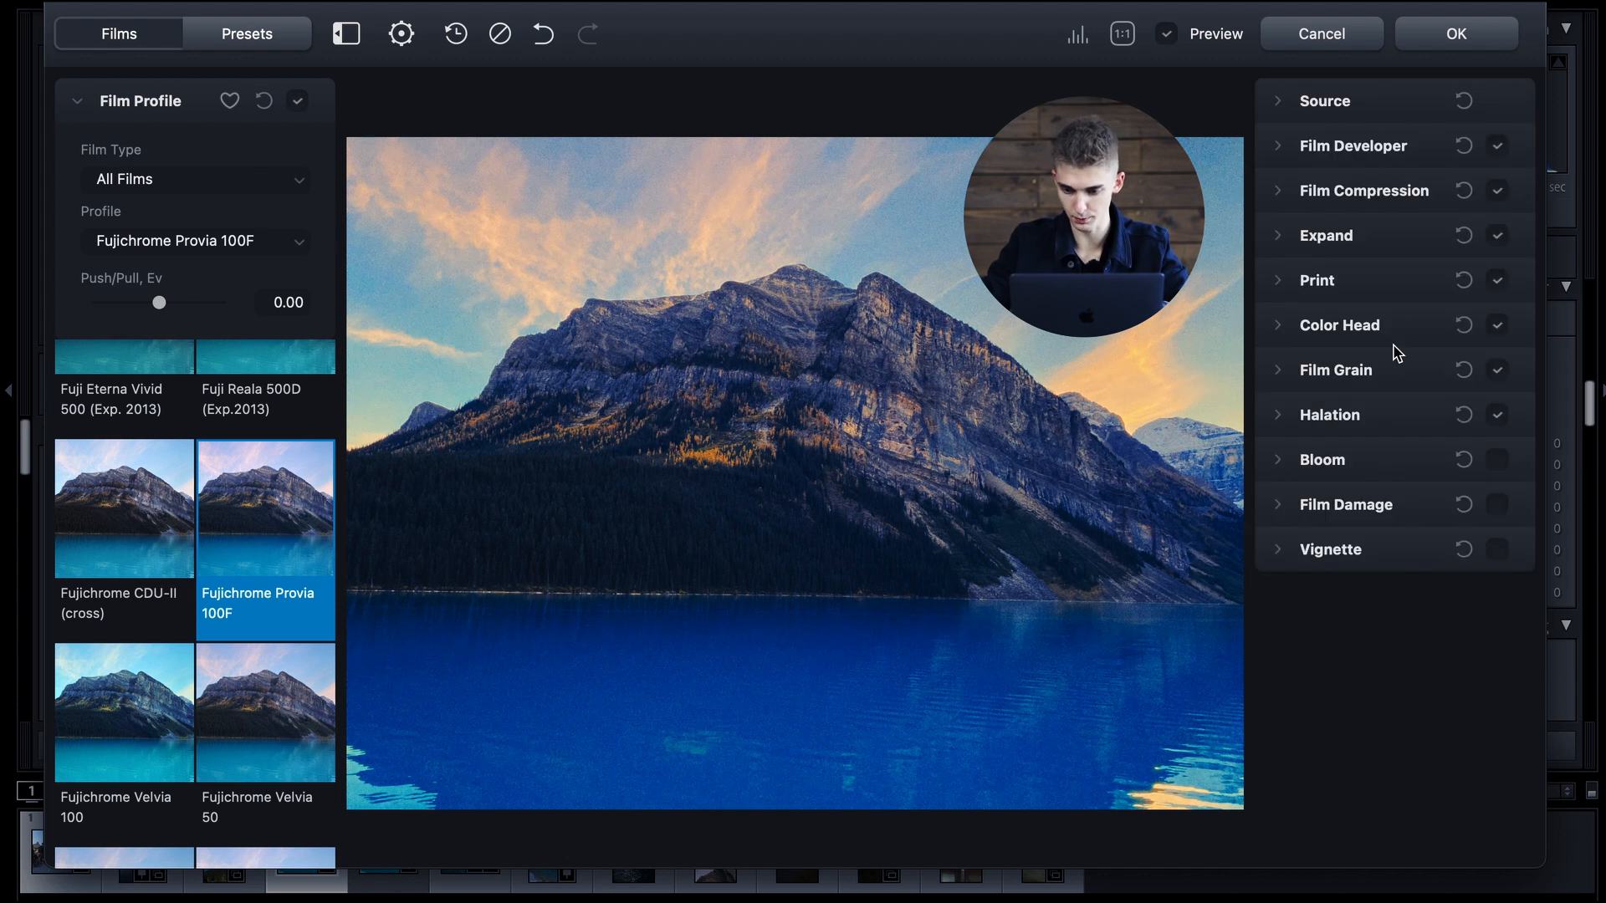
Enable Bloom with the Custom profile, look through its settings and collapse them.
left_click(1358, 462)
left_click(1497, 460)
left_click(1412, 513)
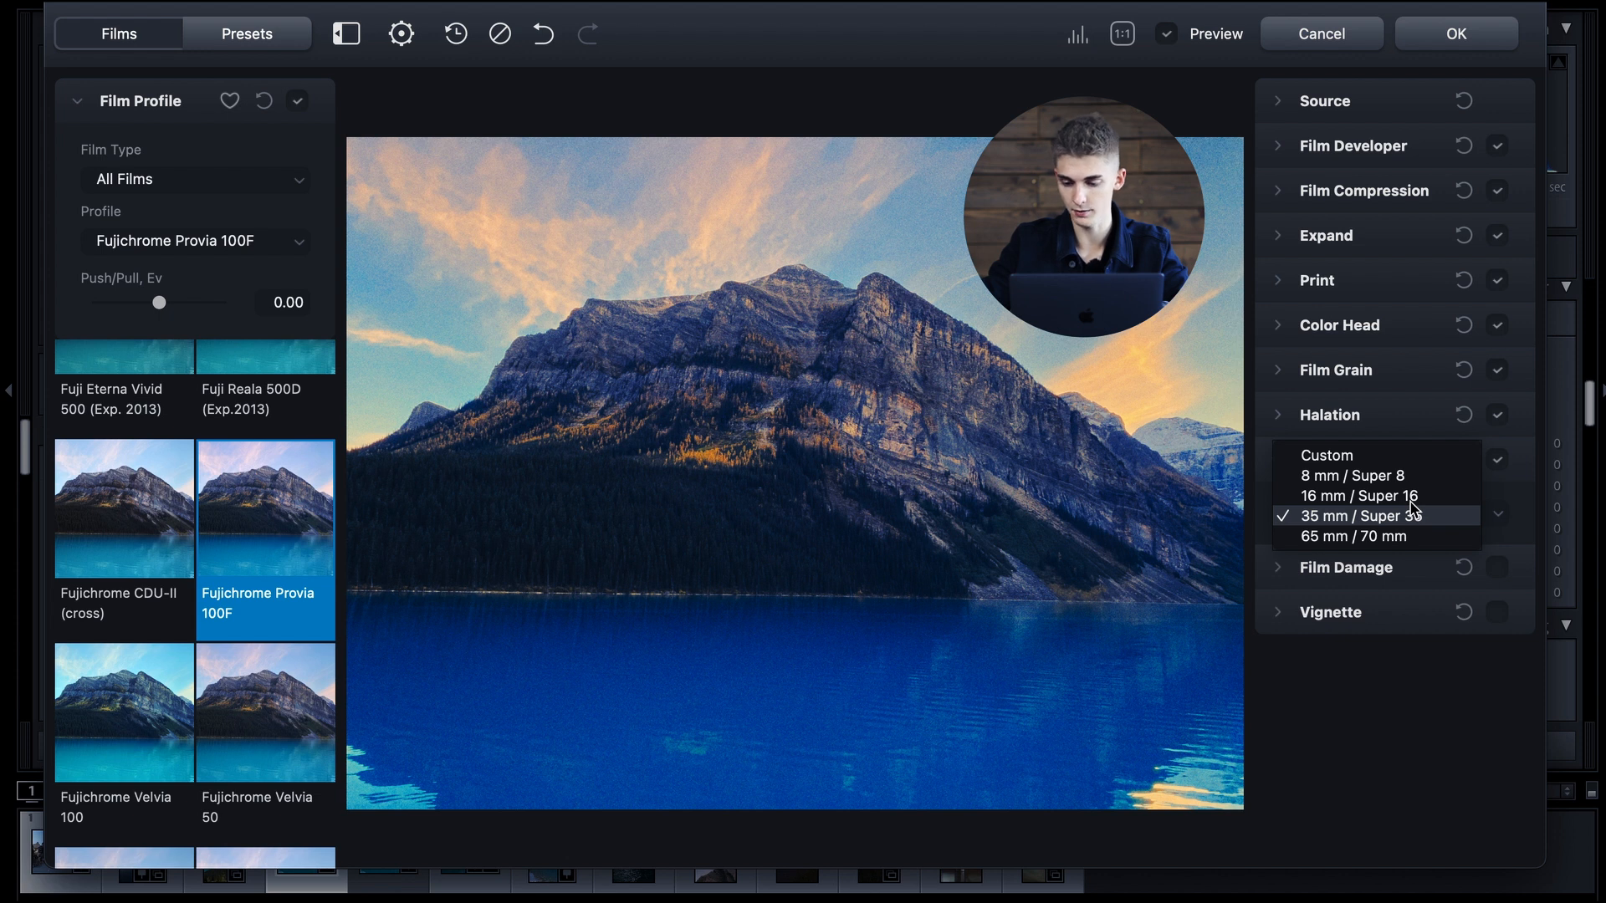
left_click(1414, 455)
scroll(1452, 652, "down", 3)
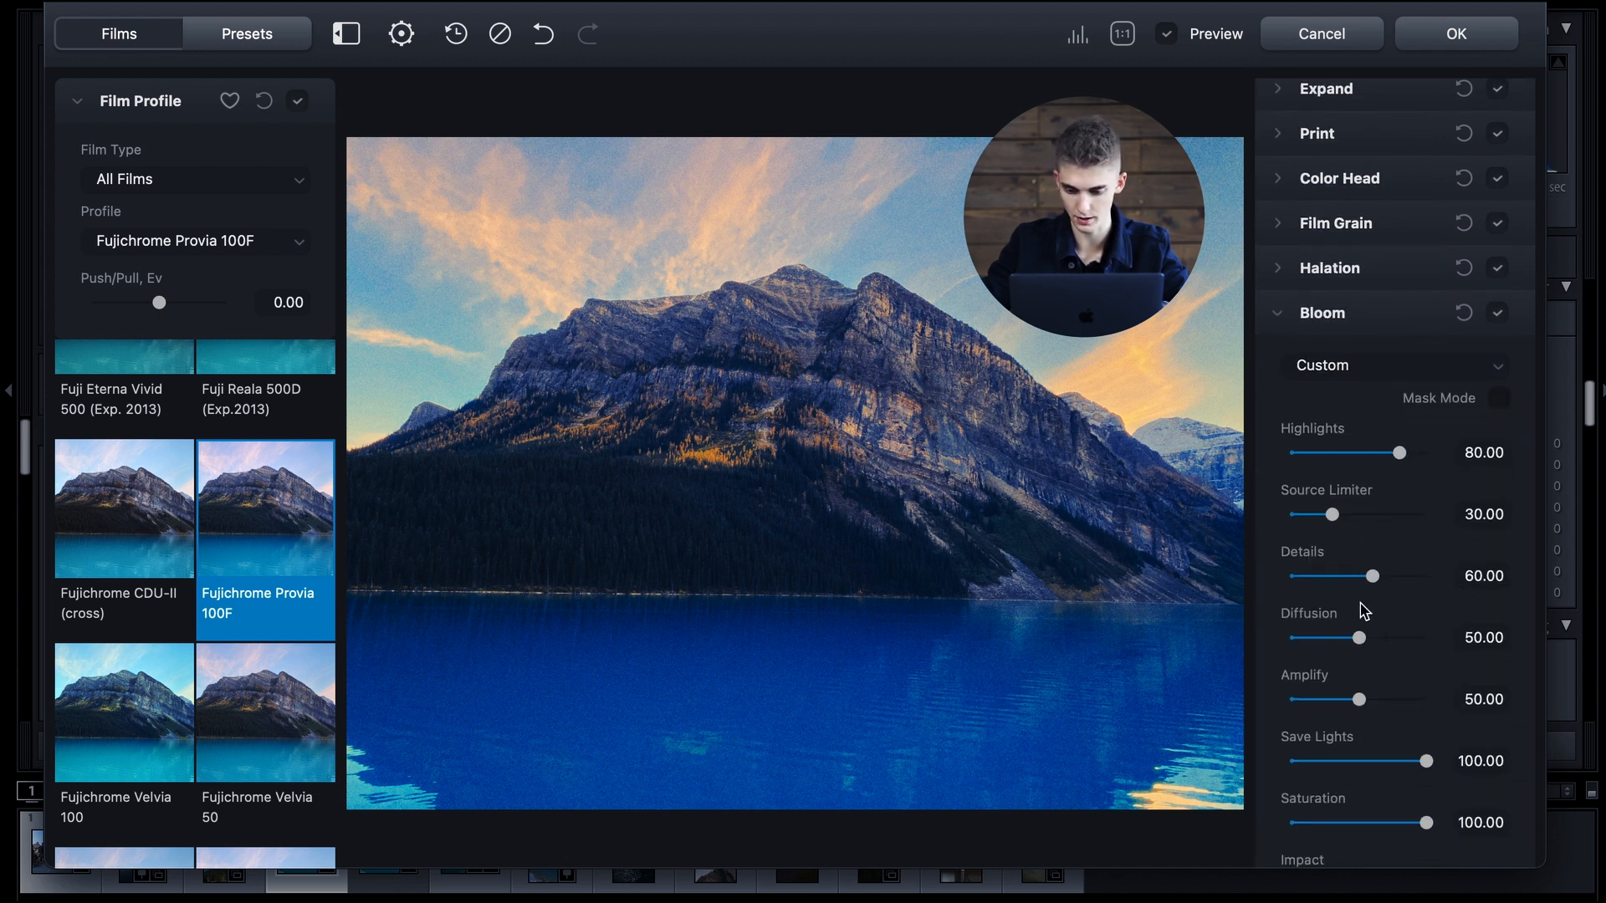
scroll(1365, 612, "down", 3)
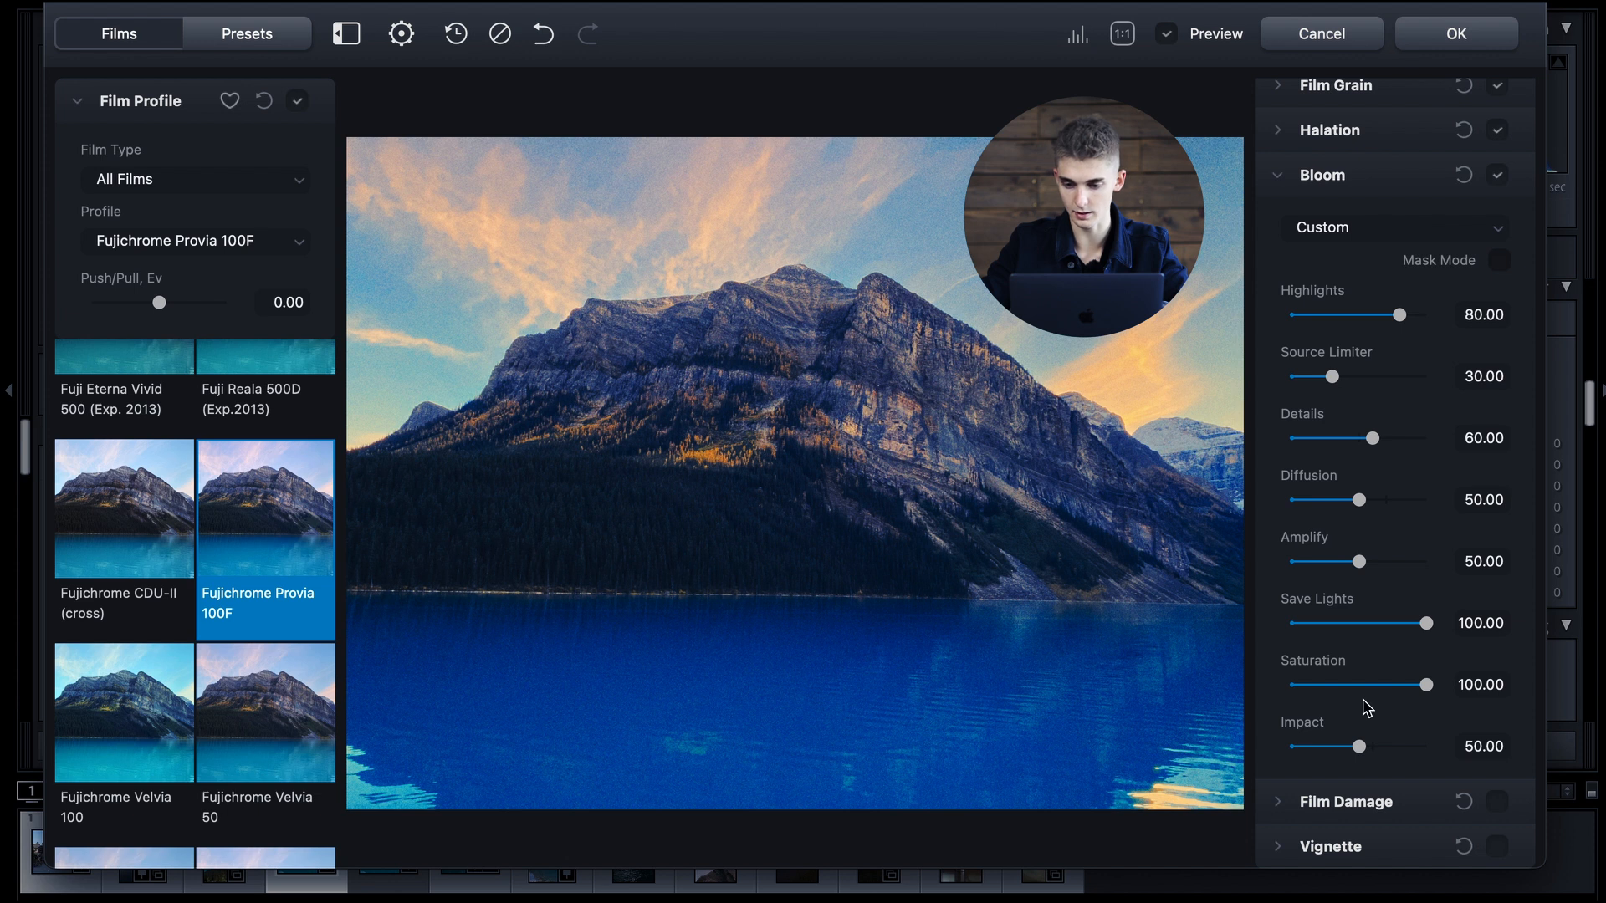
left_click(1365, 175)
Enable Film Damage and choose the 120 type profile.
left_click(1356, 501)
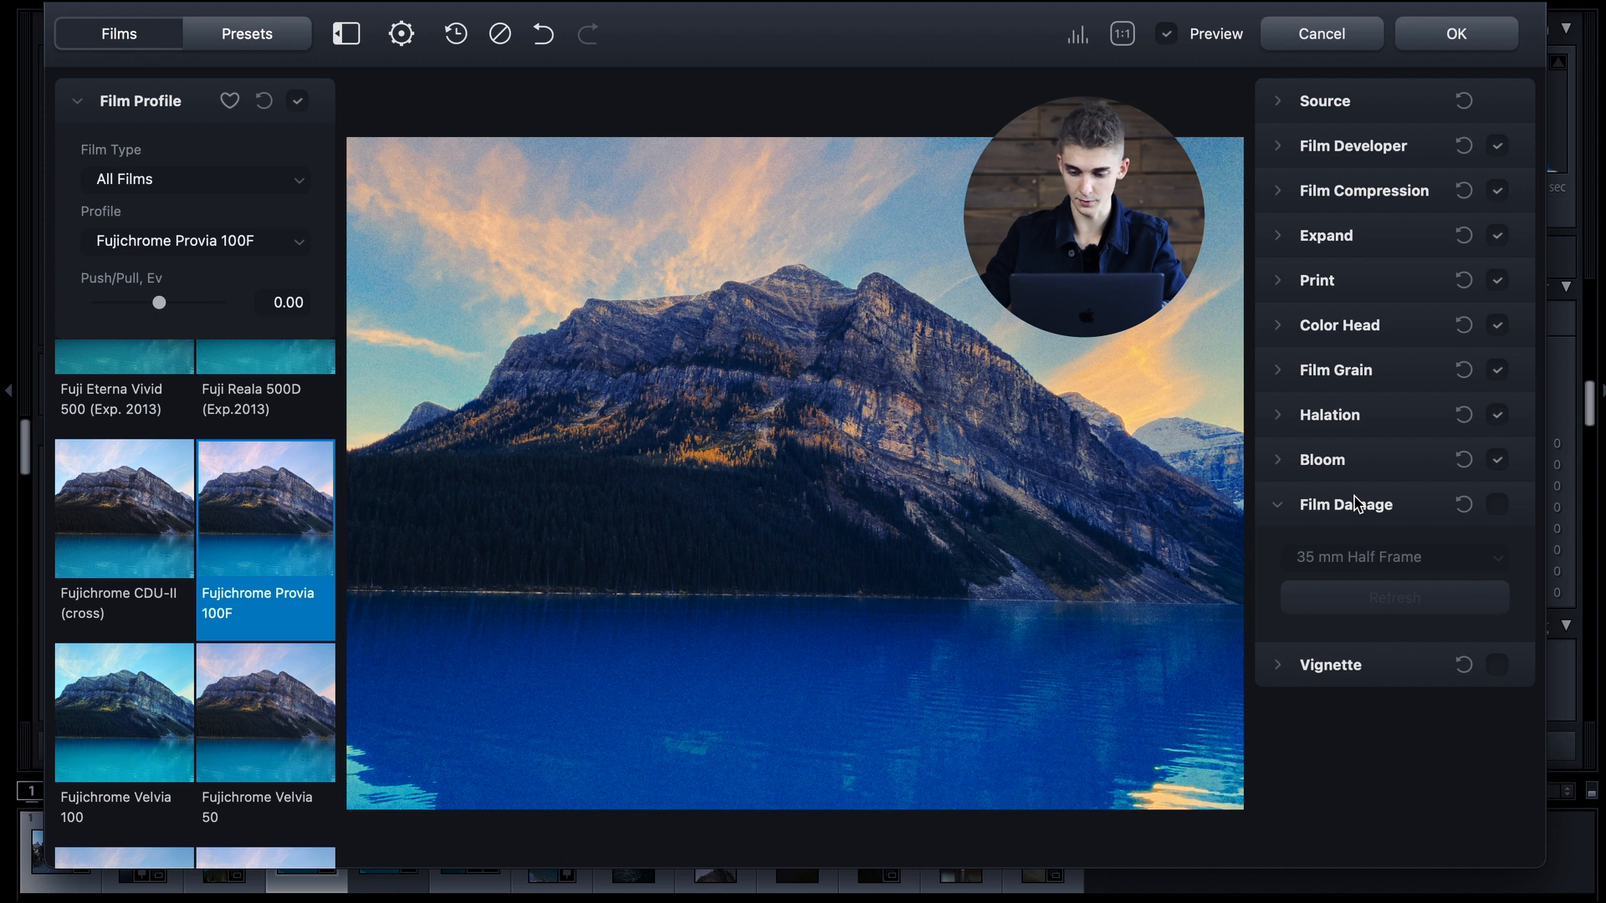
left_click(1496, 504)
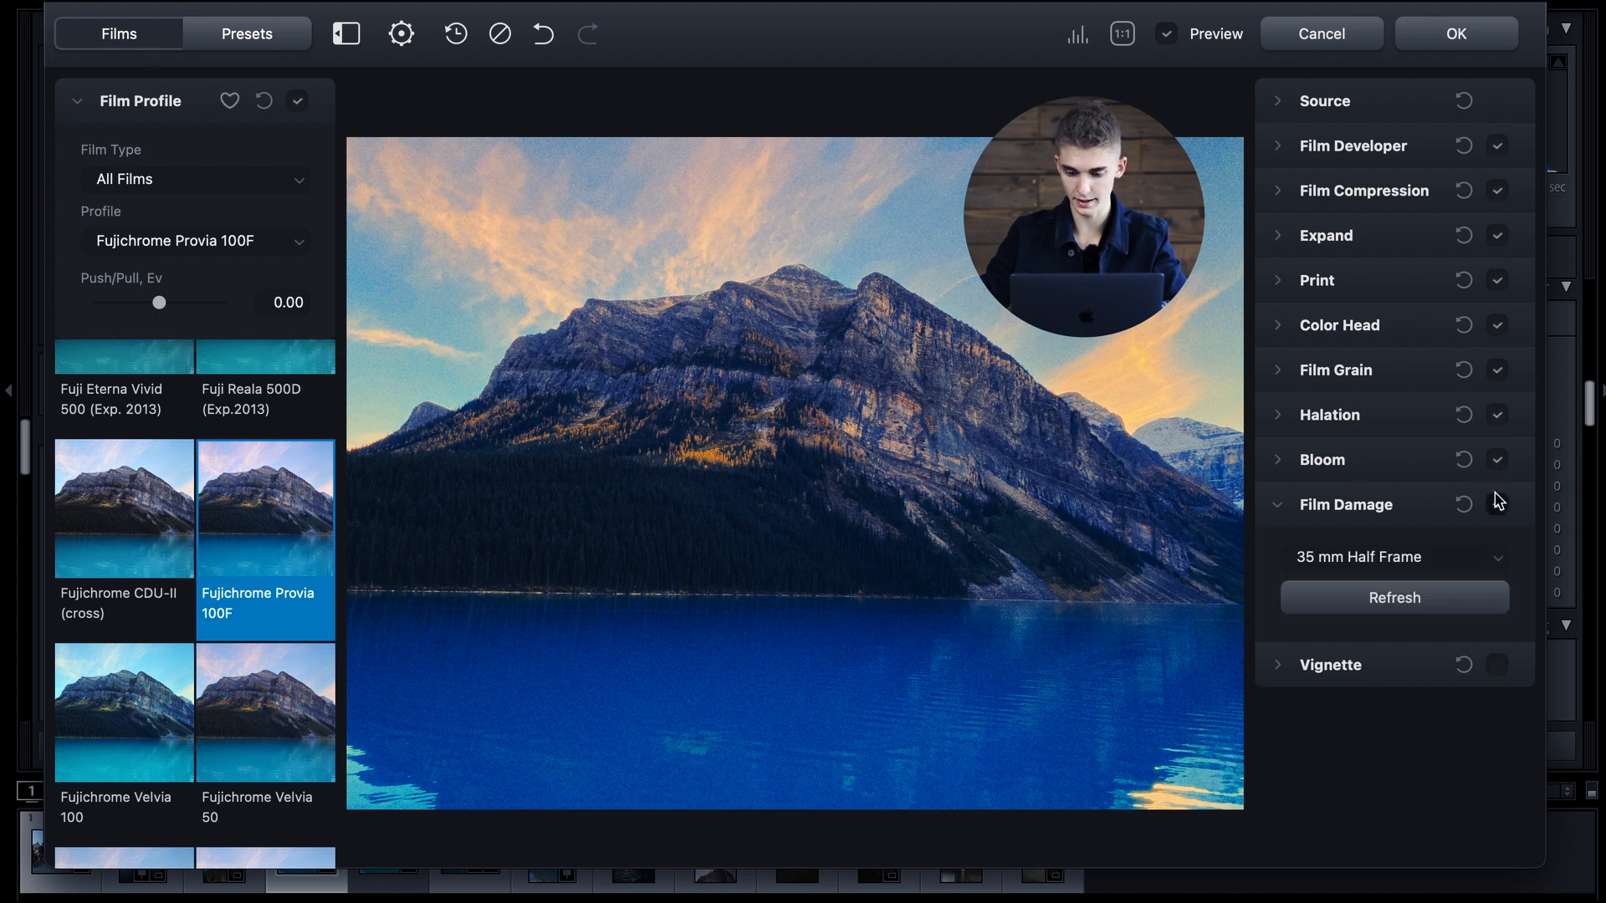
left_click(1457, 557)
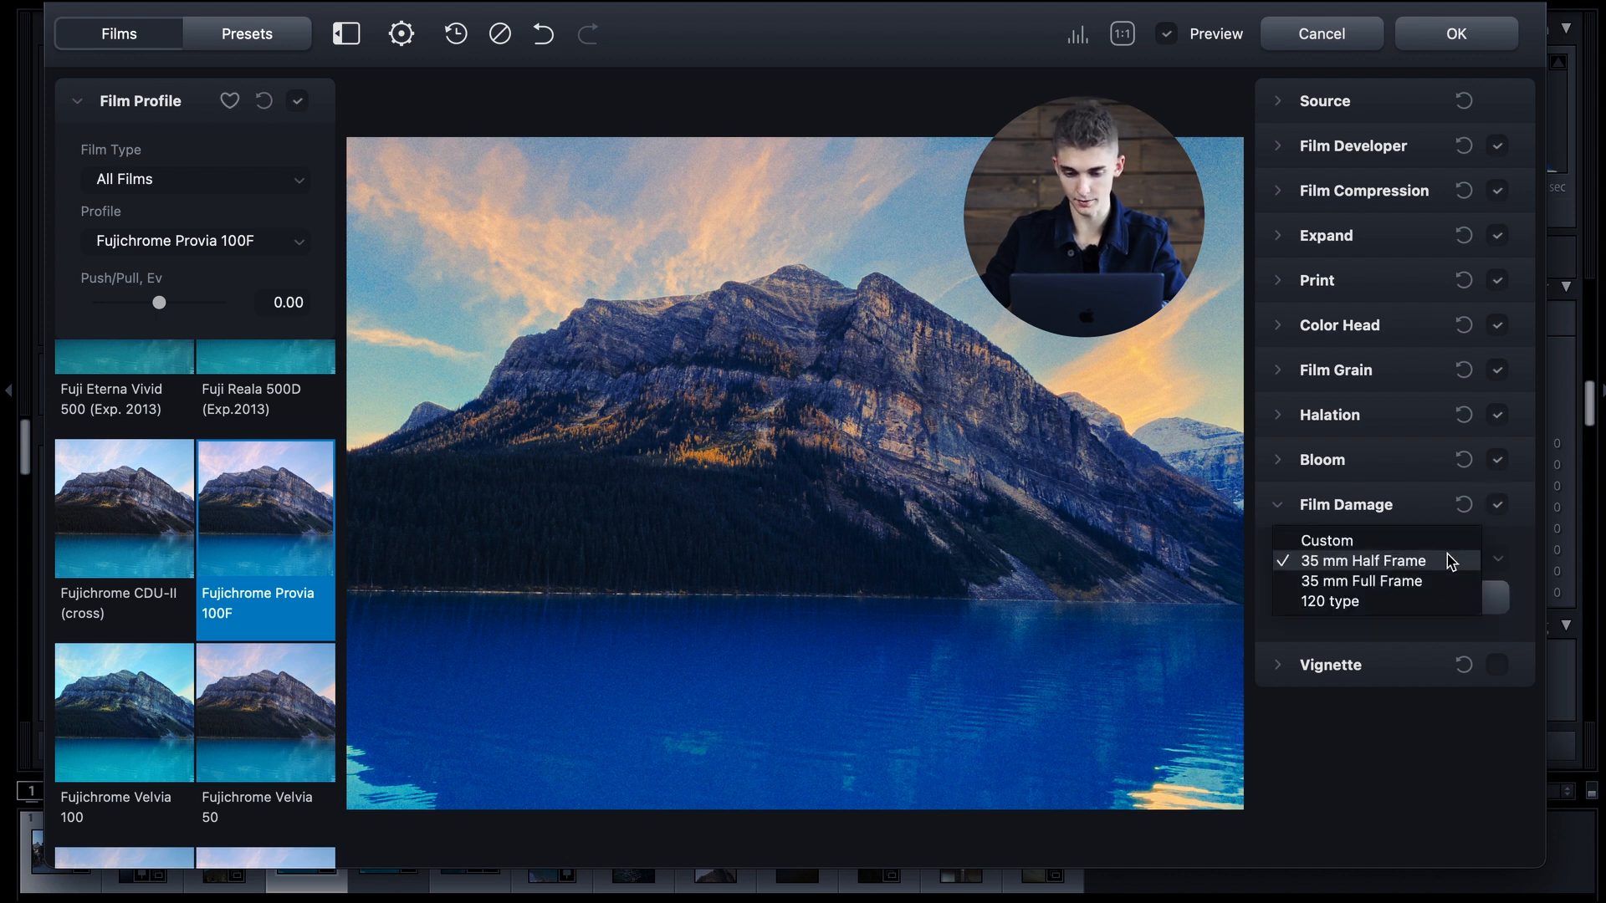
left_click(1408, 602)
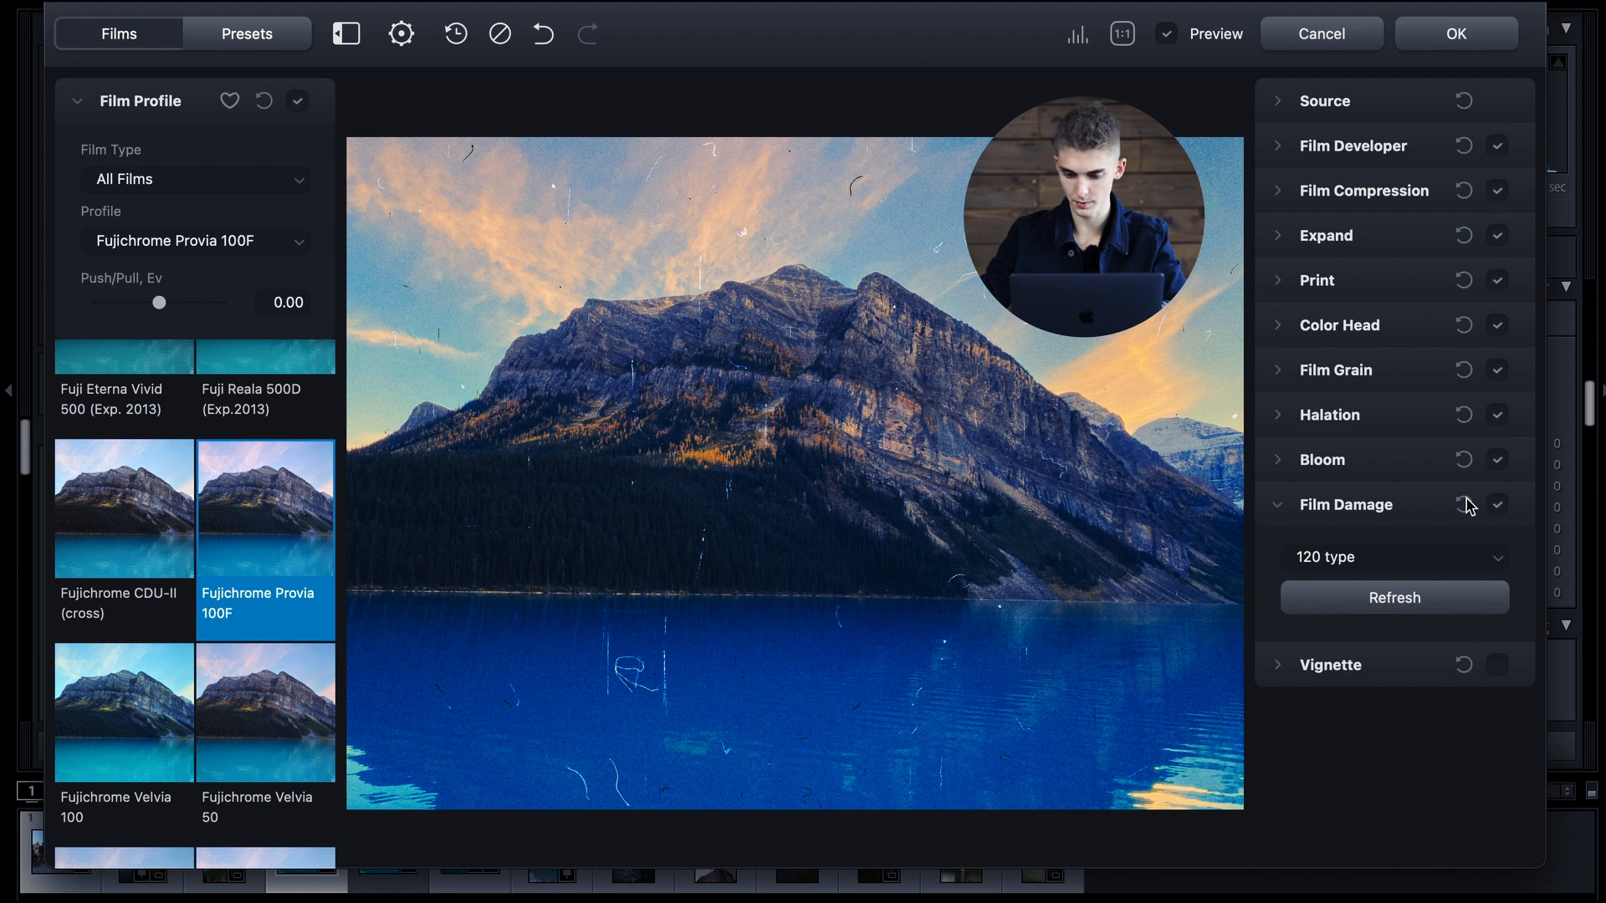
Switch the Film Damage profile to Custom and look through its dust, hairs, scratches and global settings.
left_click(1410, 567)
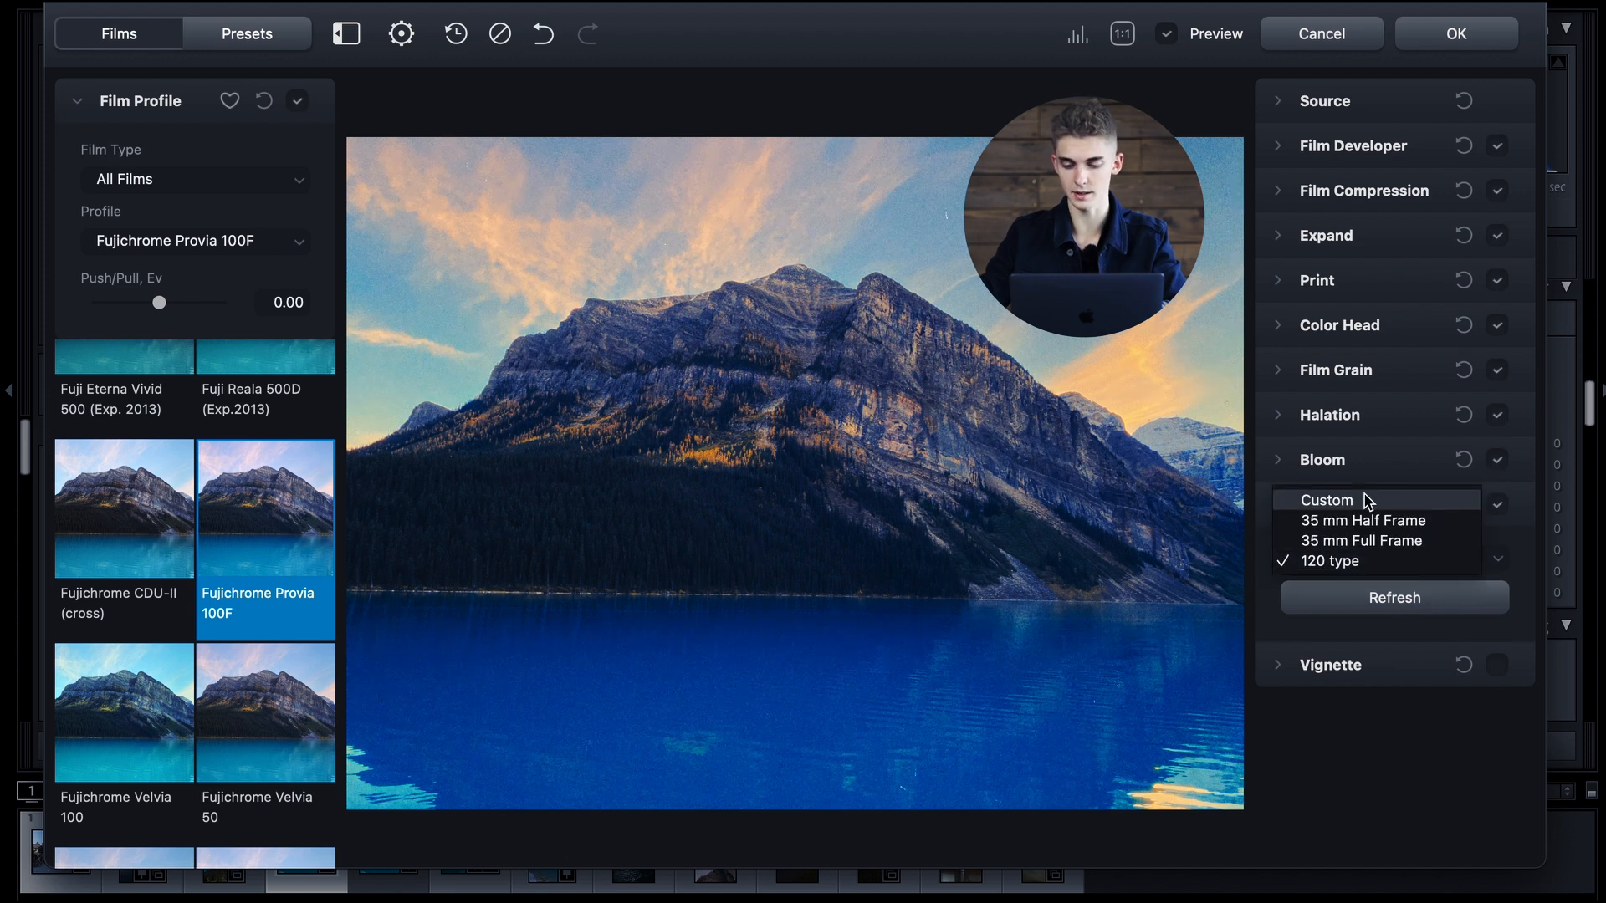
left_click(1361, 500)
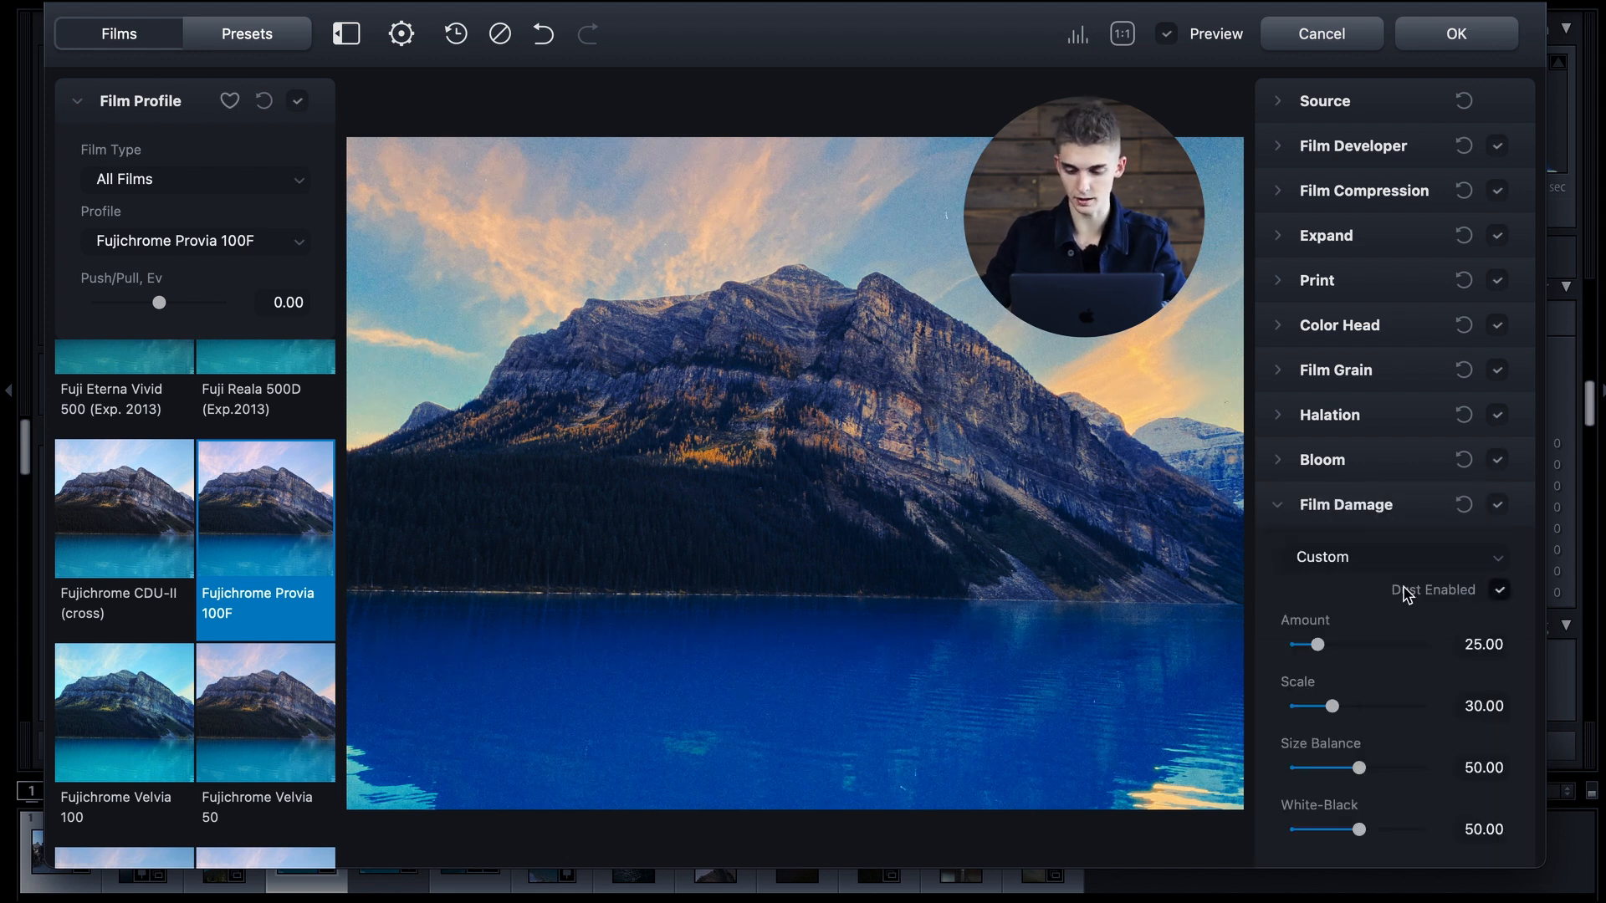
scroll(1409, 636, "down", 3)
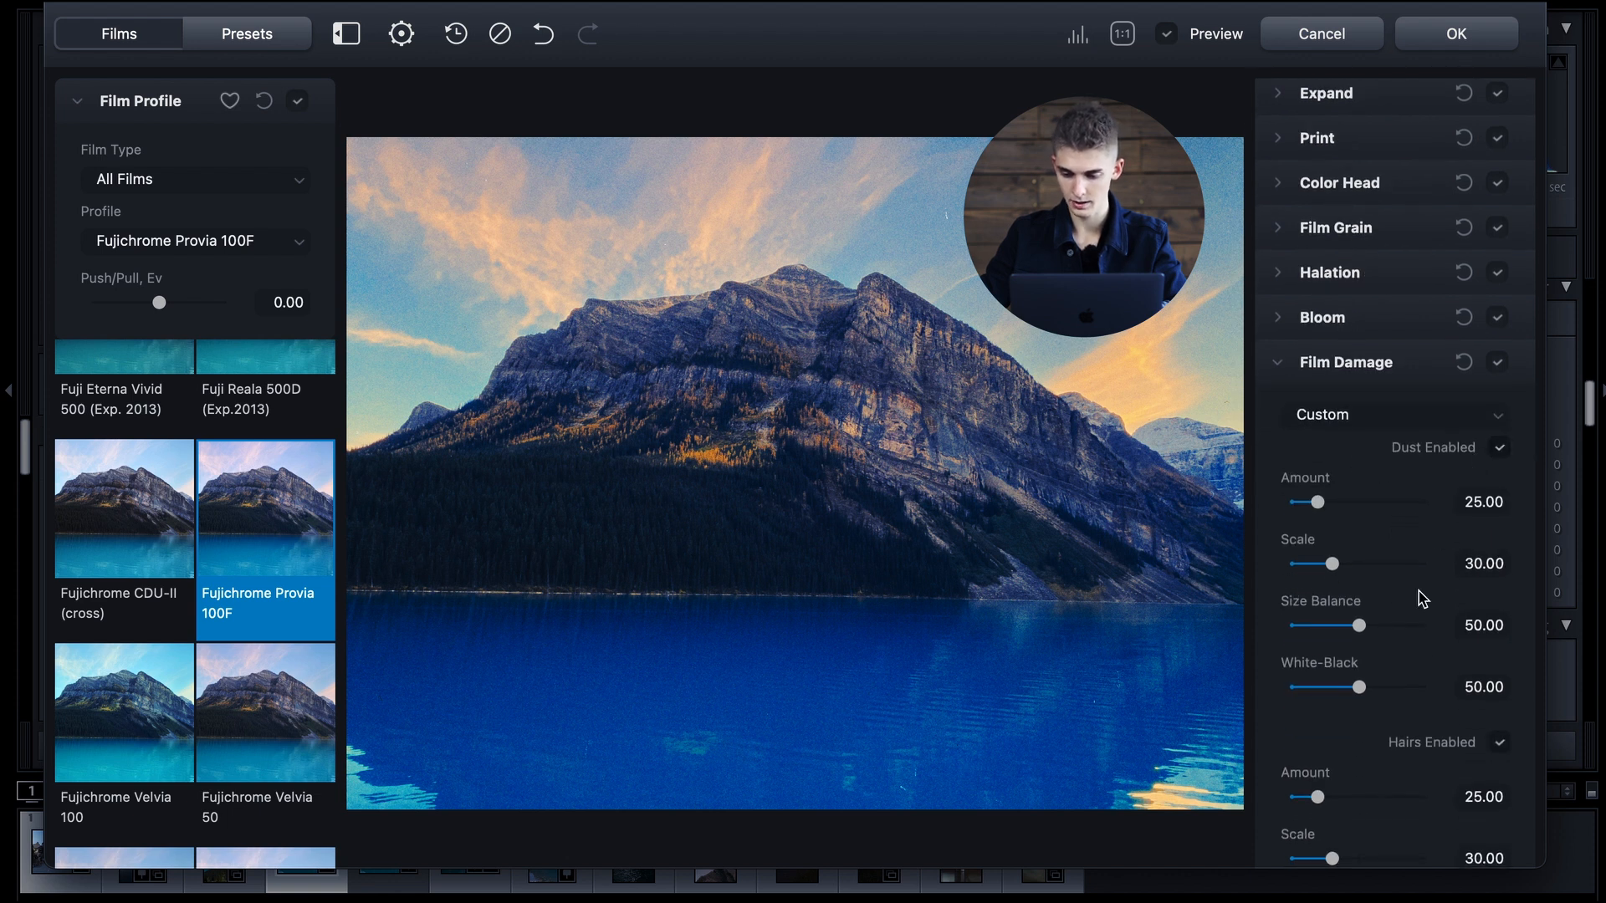
scroll(1482, 642, "down", 3)
scroll(1432, 618, "down", 10)
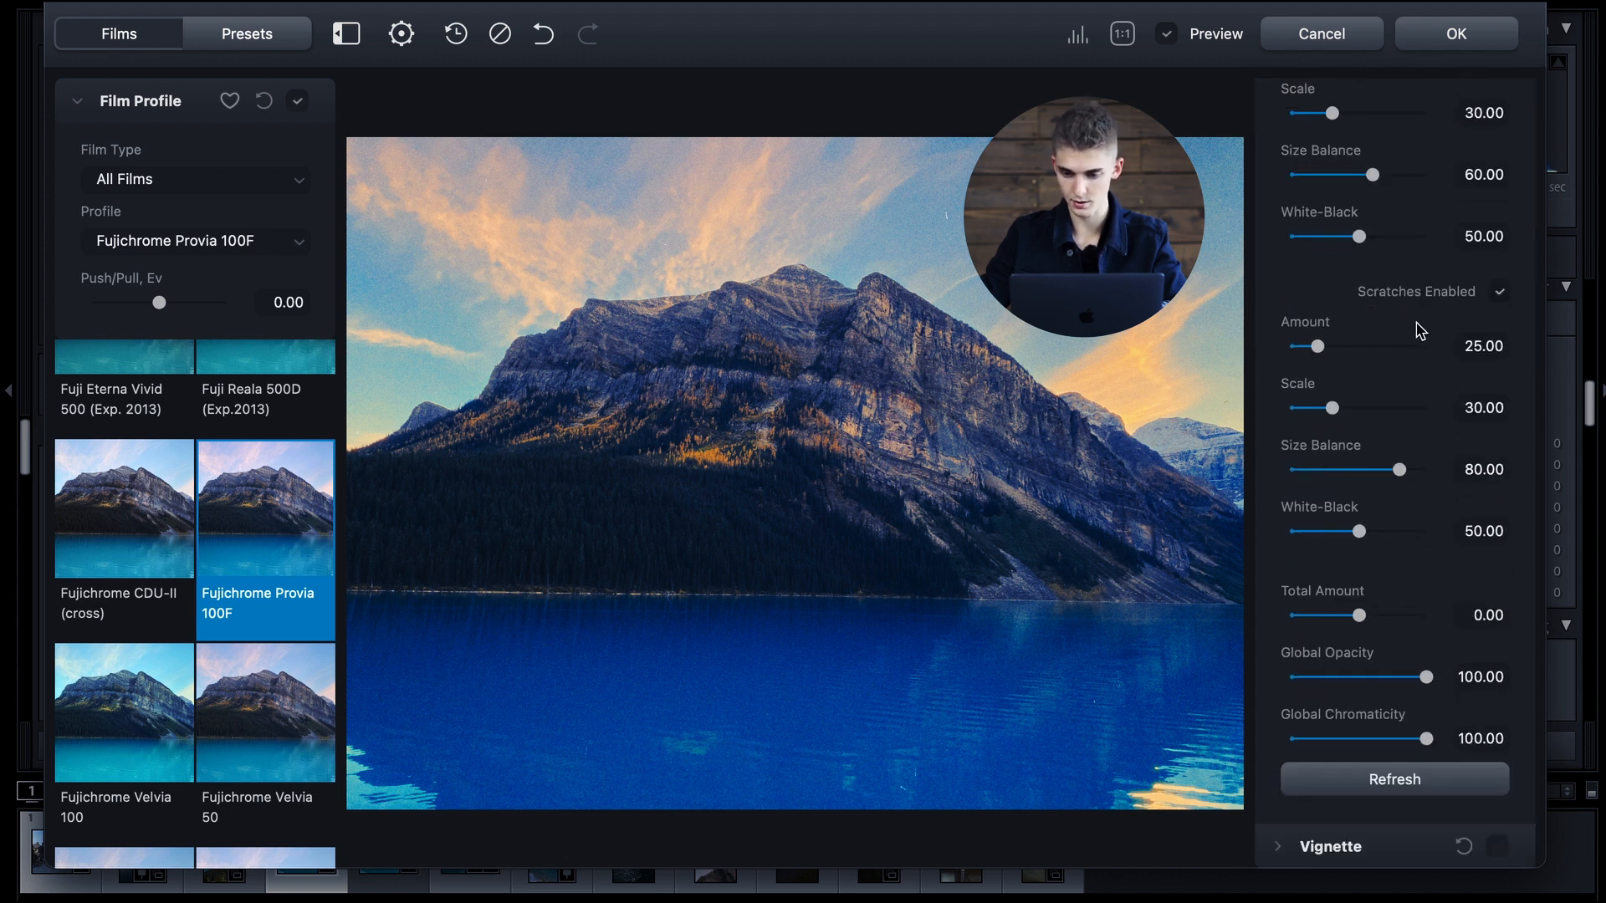
Set the Film Damage dust Amount to about 19.63, the hairs Amount to about 51.25 and the hairs Scale to 100.00.
scroll(1447, 309, "up", 8)
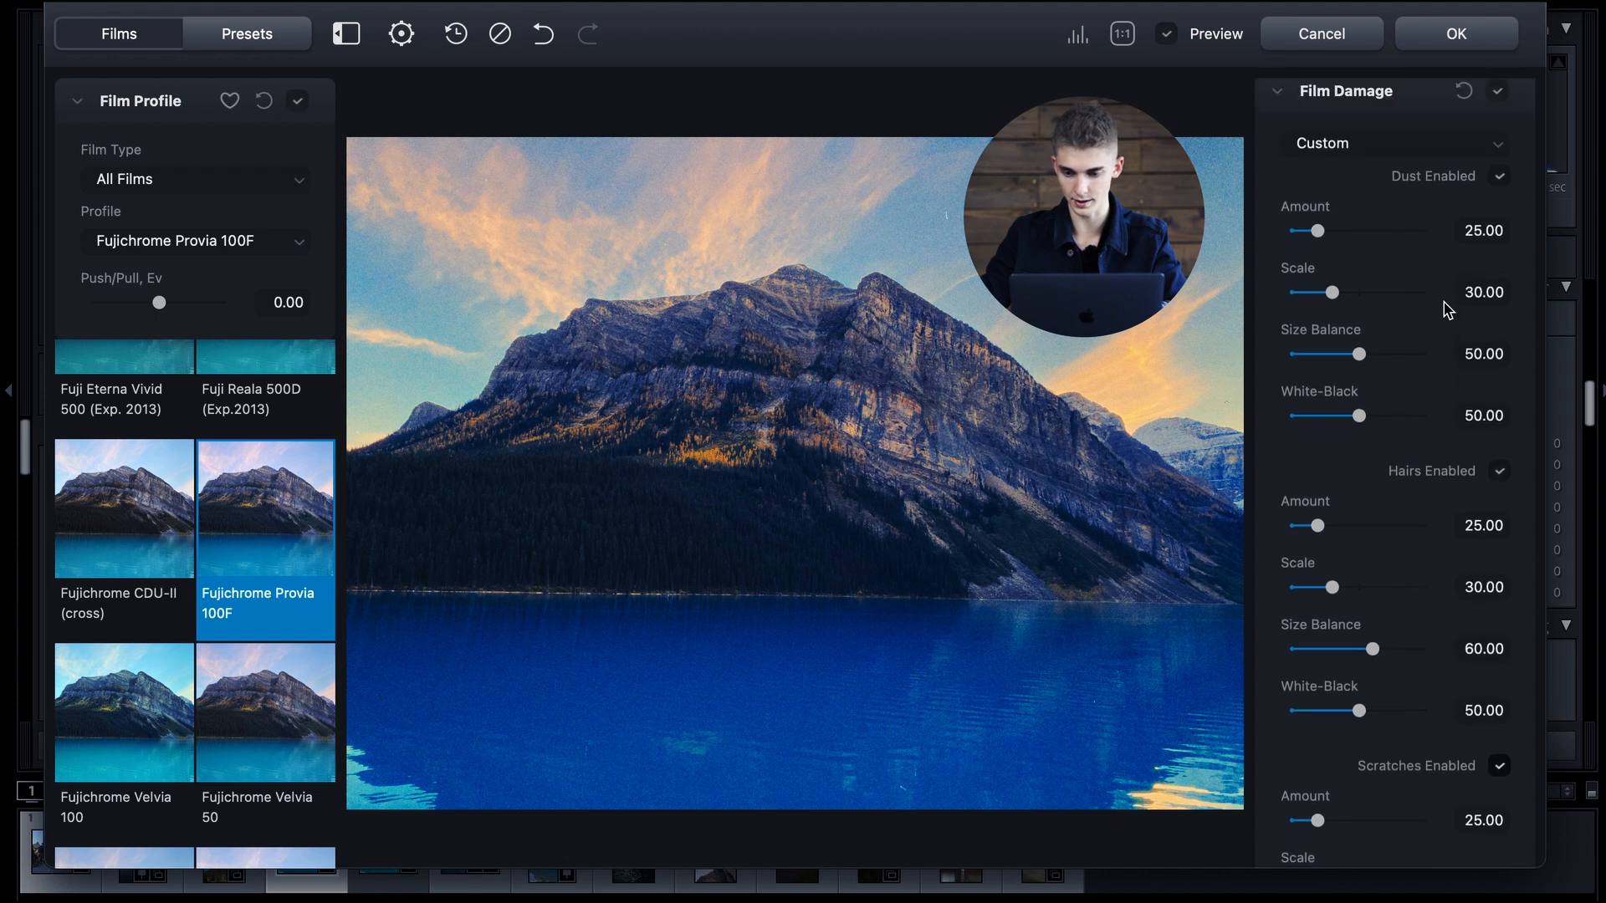
left_click_drag(1318, 234, 1313, 233)
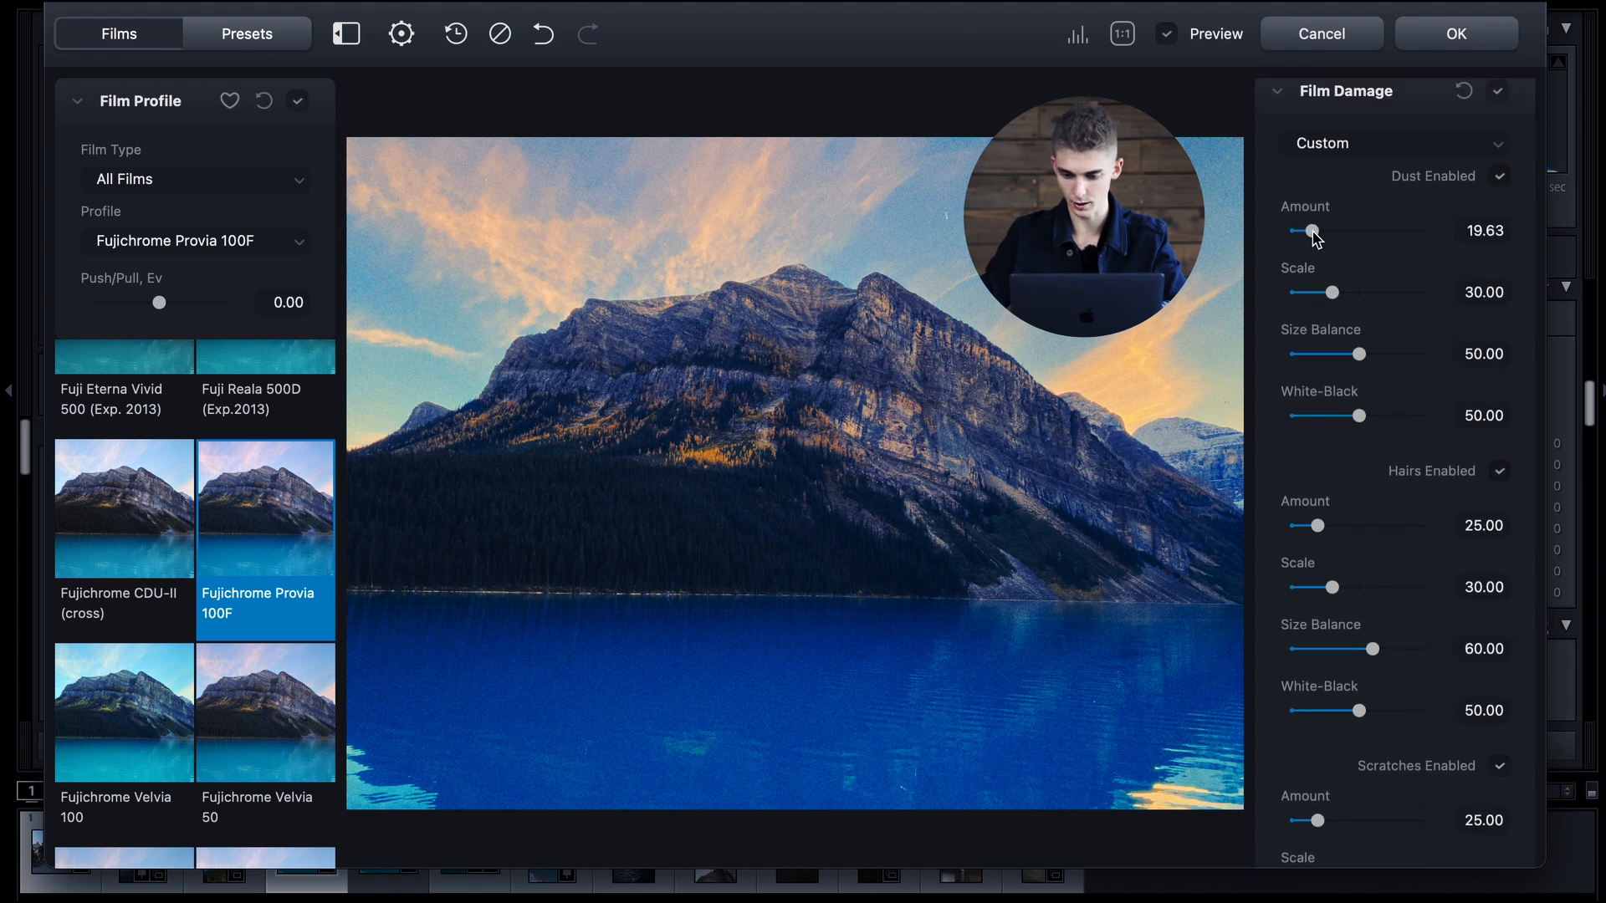
left_click_drag(1317, 525, 1346, 527)
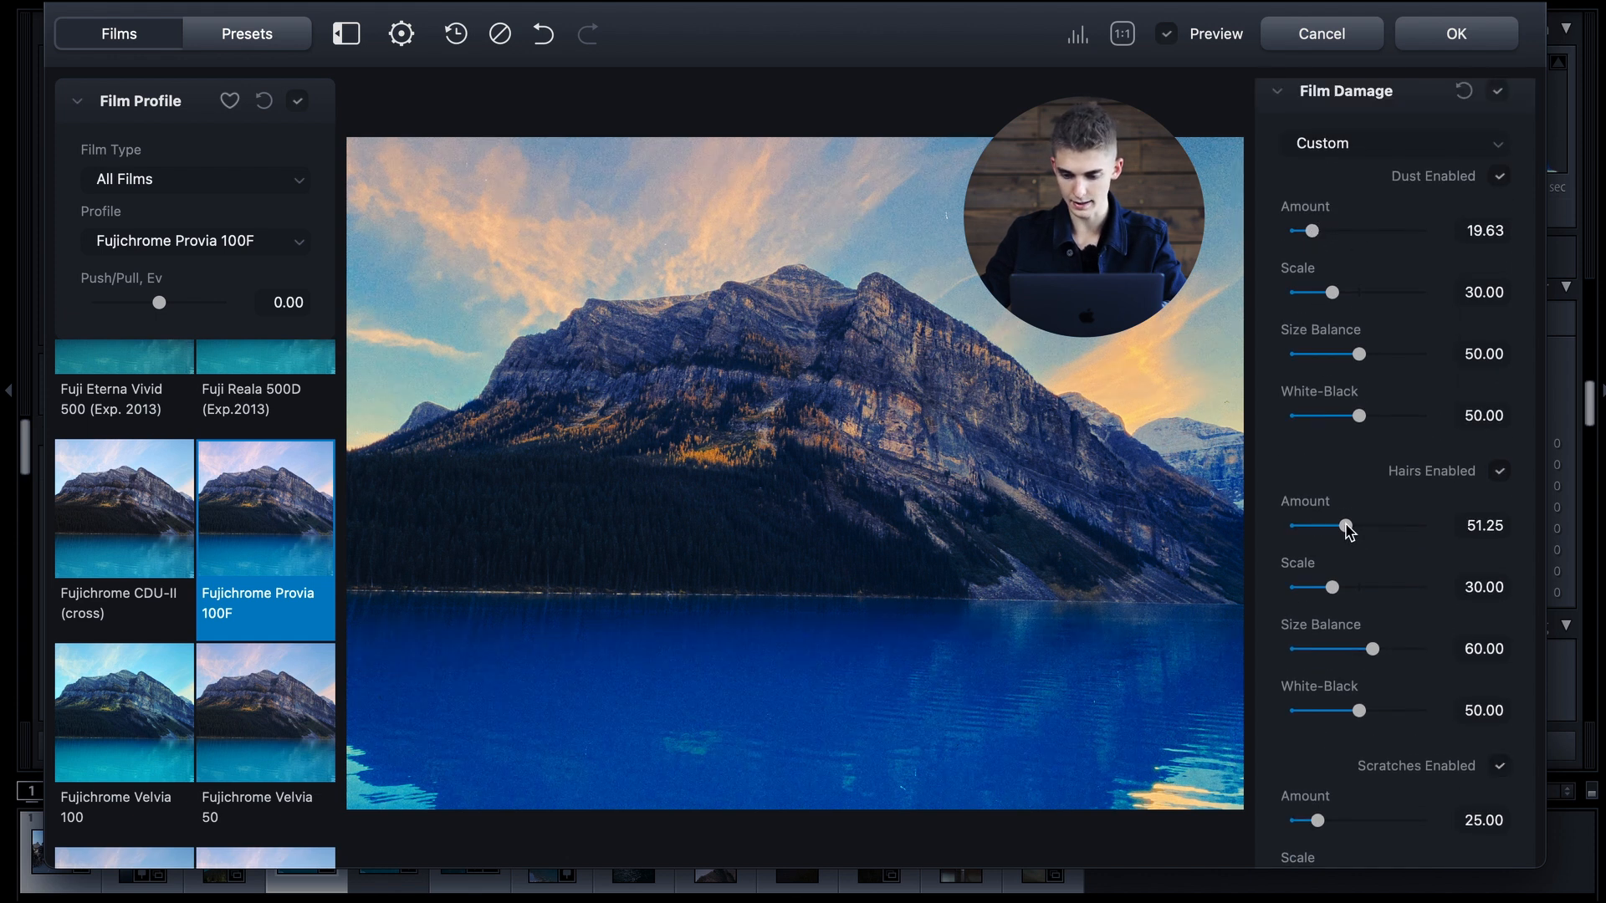
left_click(1416, 587)
left_click_drag(1422, 592, 1464, 590)
Set the Film Damage scratches to Amount 128.00 and Scale 100.00.
scroll(1409, 691, "down", 3)
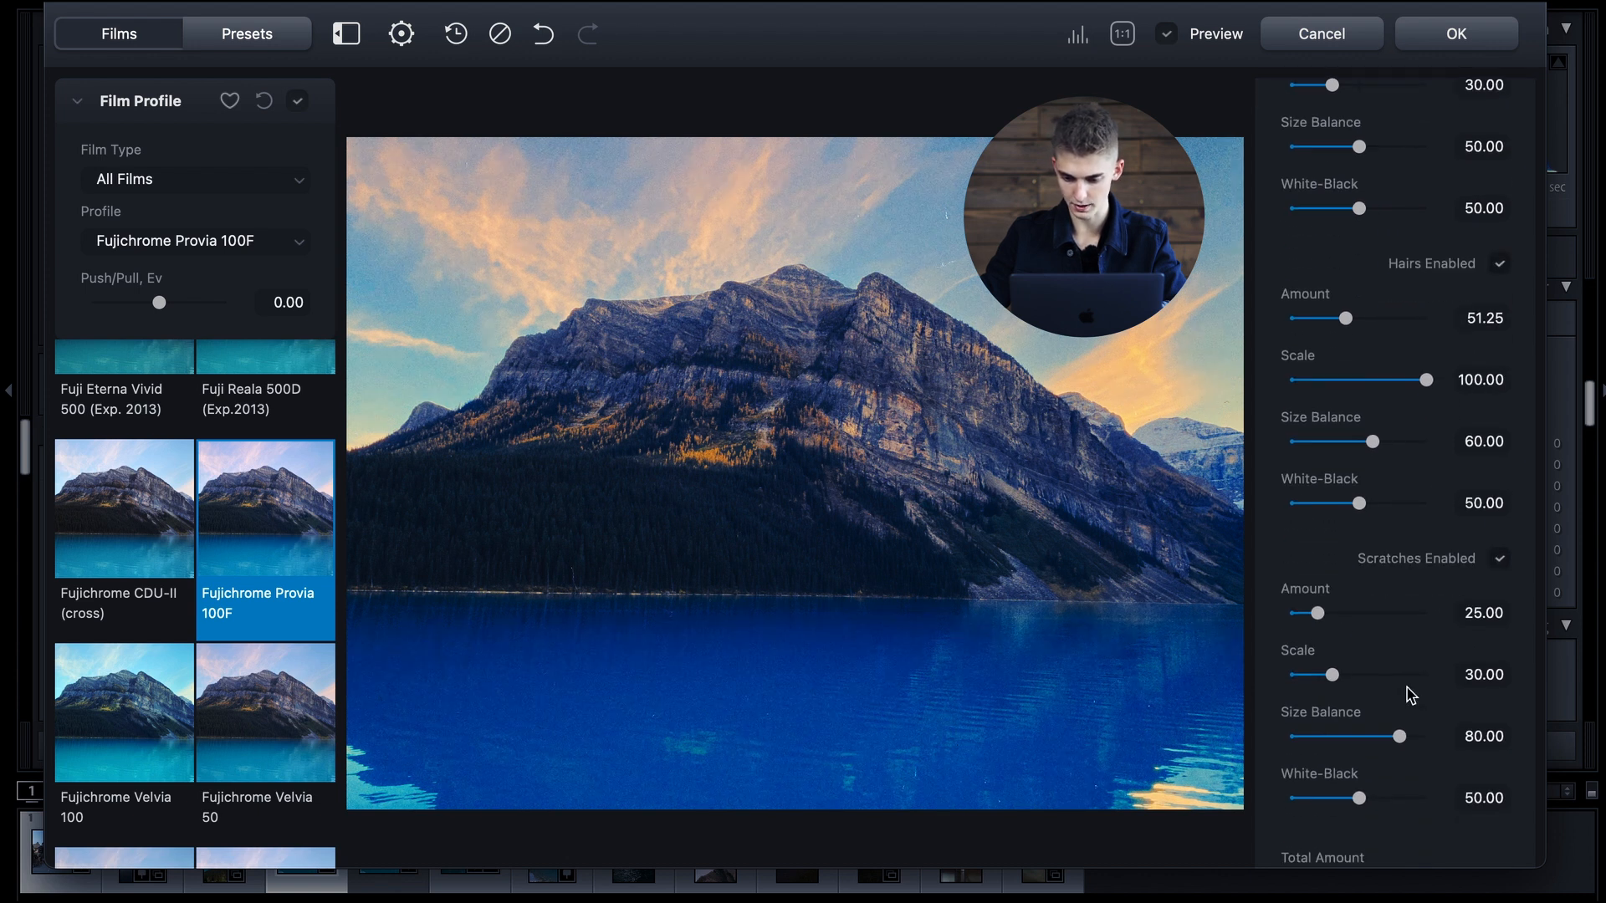
left_click_drag(1391, 611, 1441, 619)
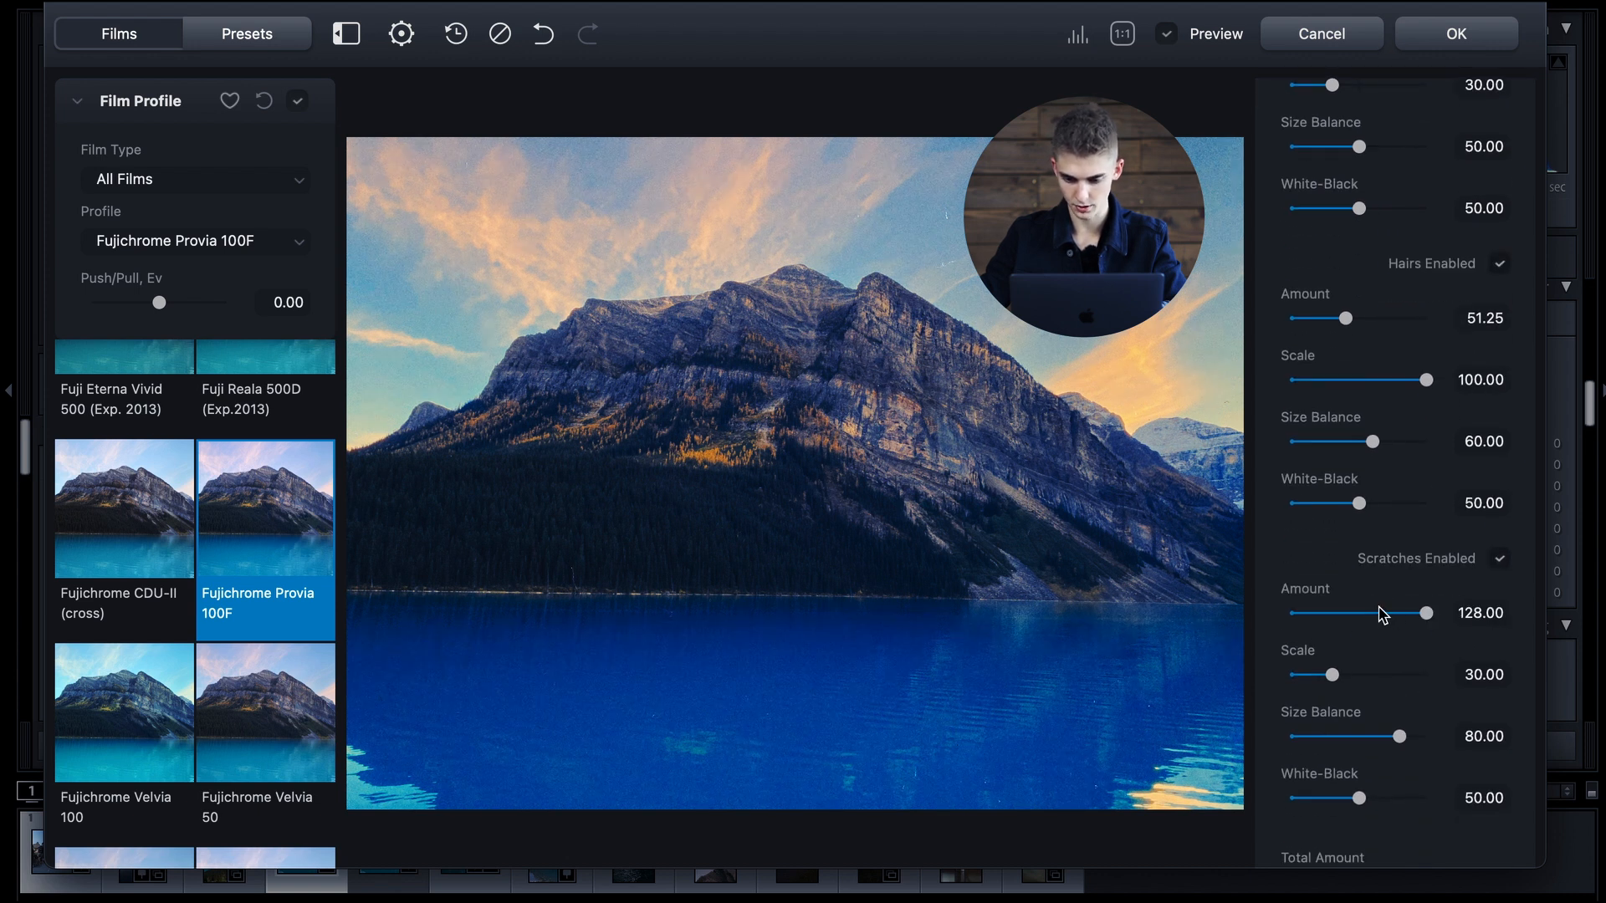
left_click_drag(1343, 675, 1435, 675)
Reduce the Film Damage Total Amount to about -38.73 and the Global Opacity to about 33.68.
scroll(1363, 416, "down", 4)
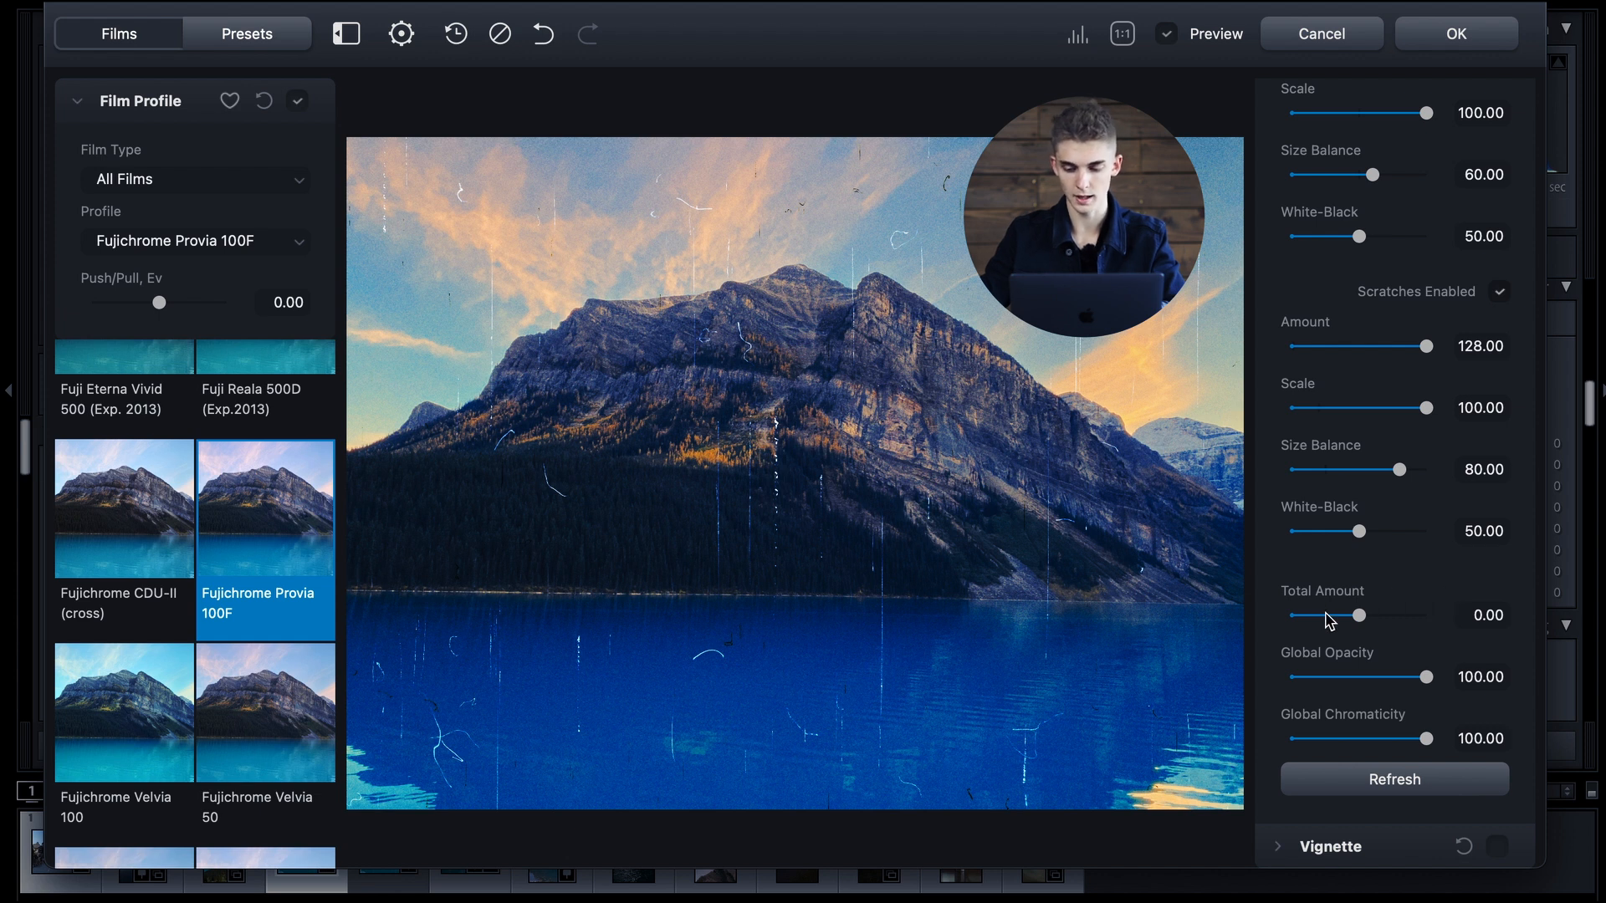
left_click_drag(1327, 616, 1310, 620)
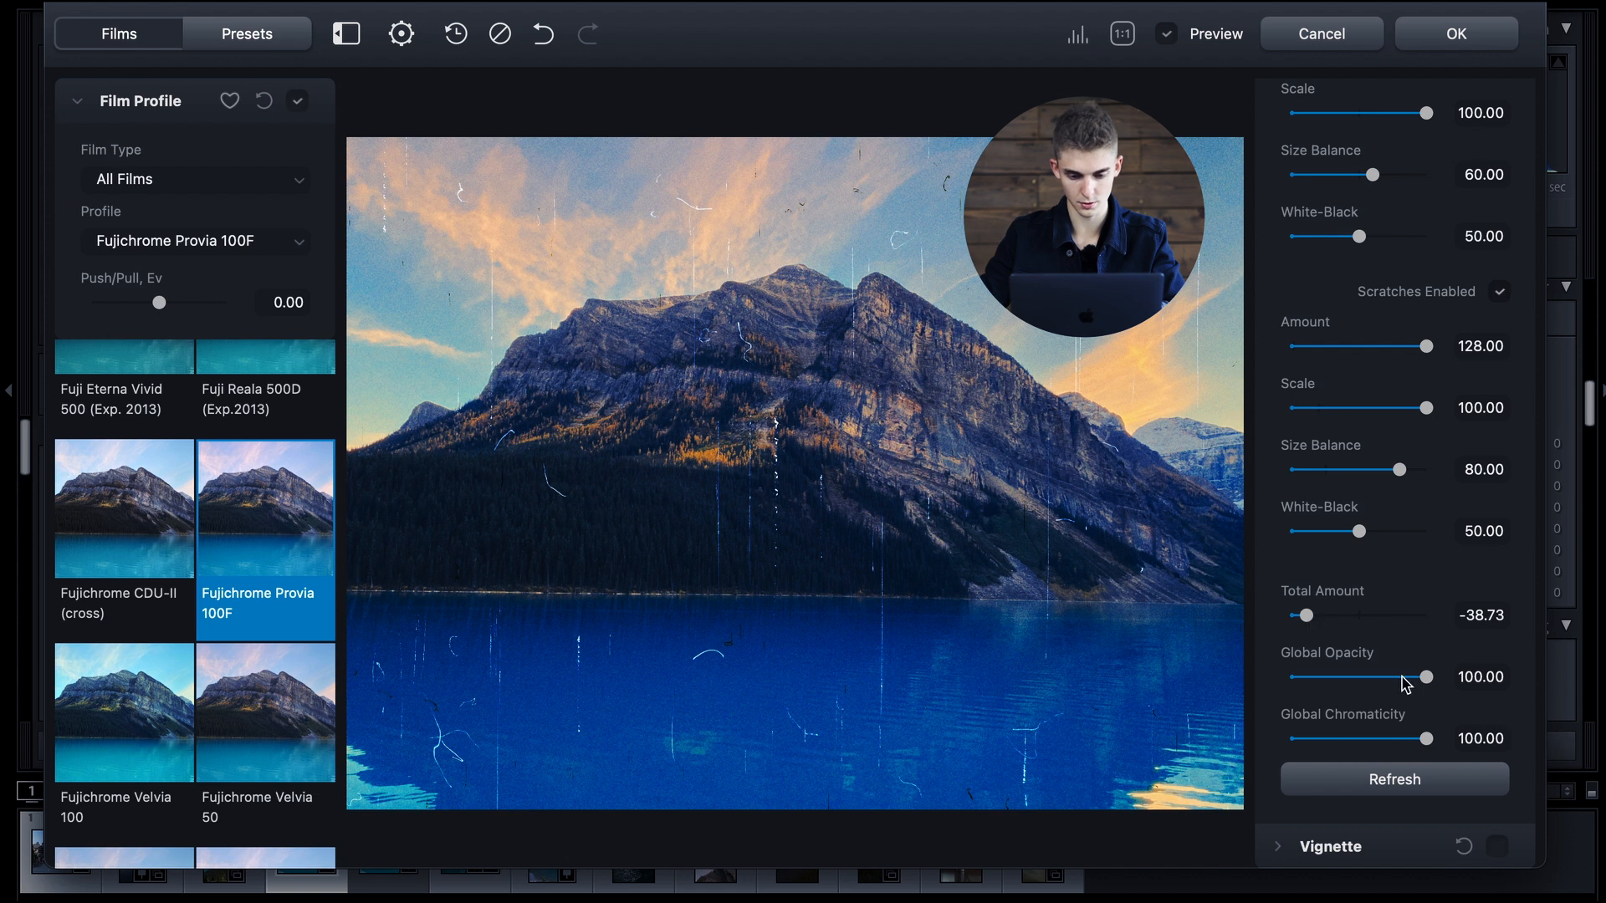
left_click_drag(1424, 677, 1311, 677)
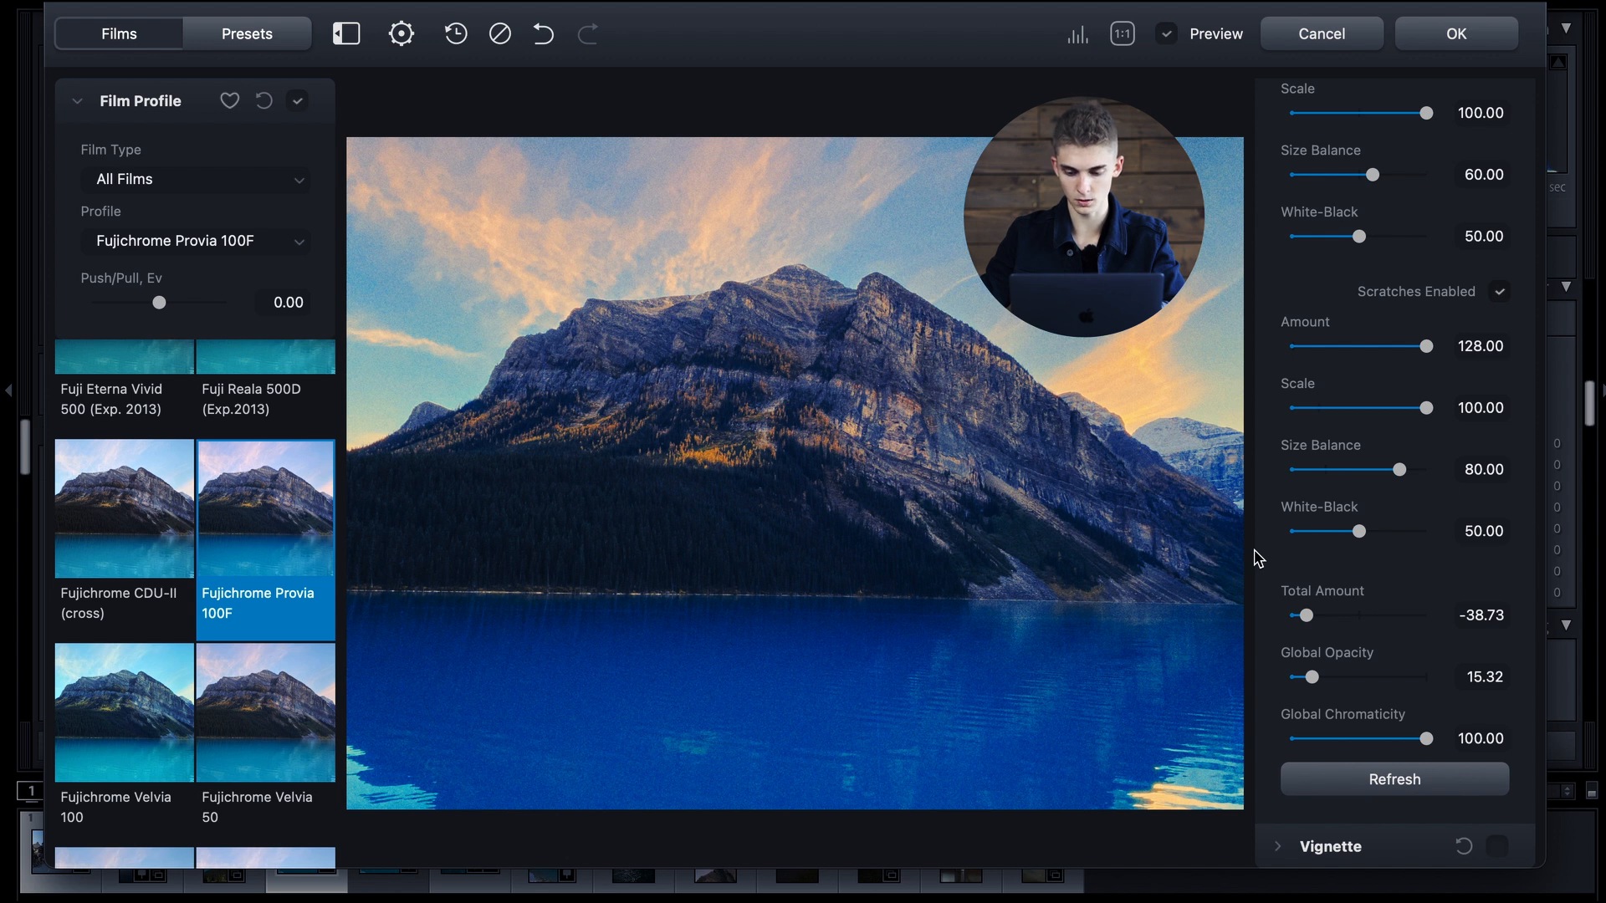
left_click_drag(1313, 677, 1331, 683)
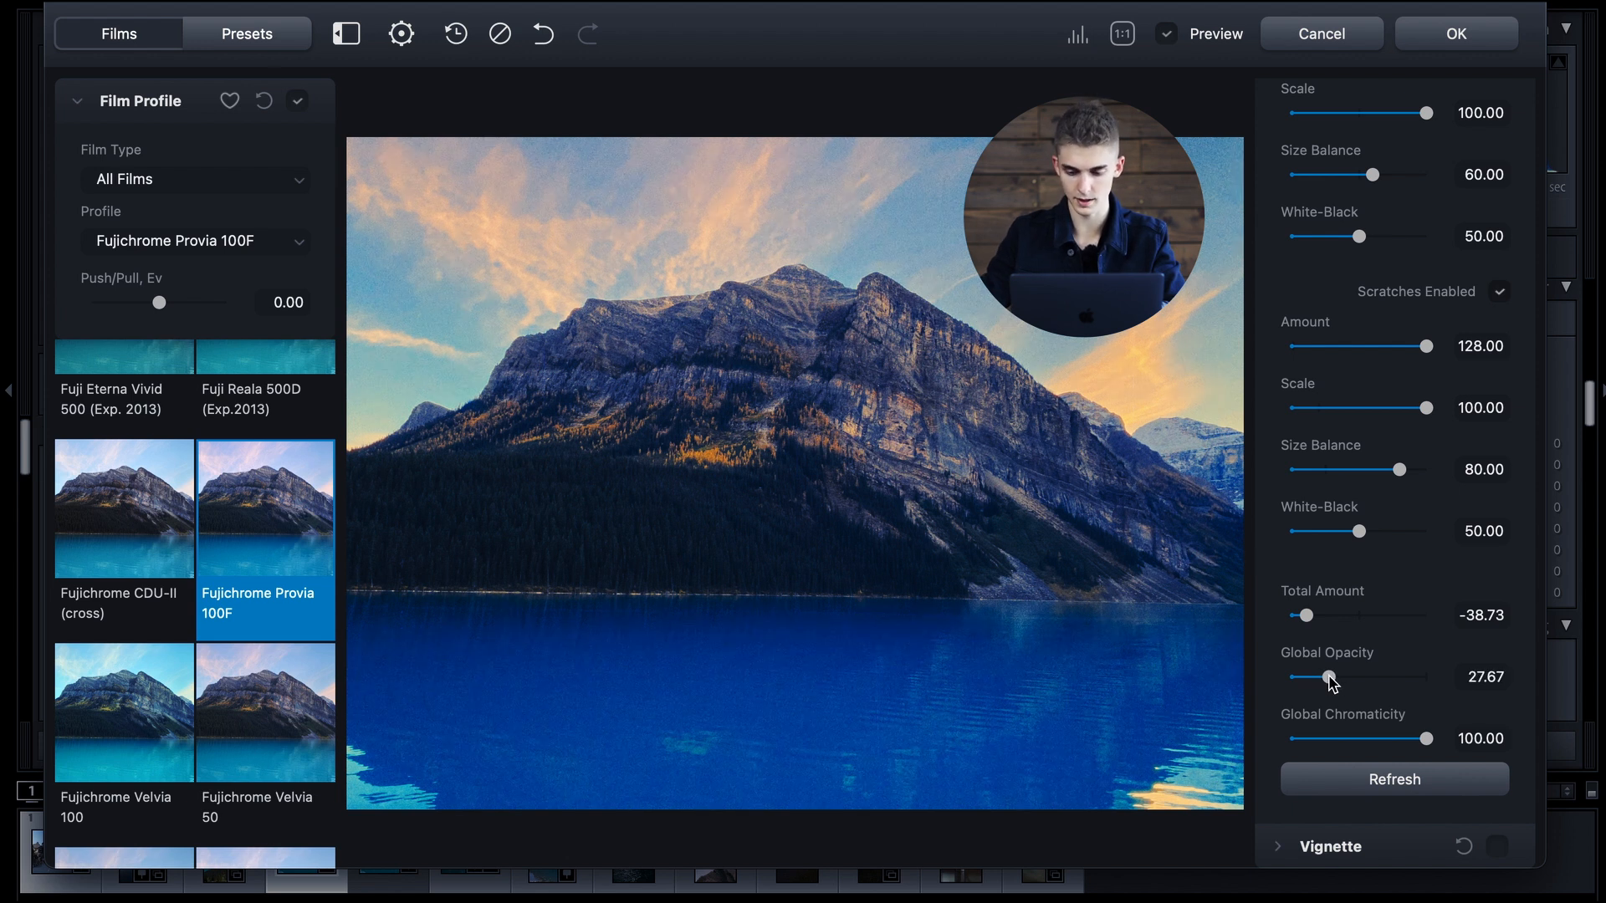
left_click_drag(1332, 684, 1340, 683)
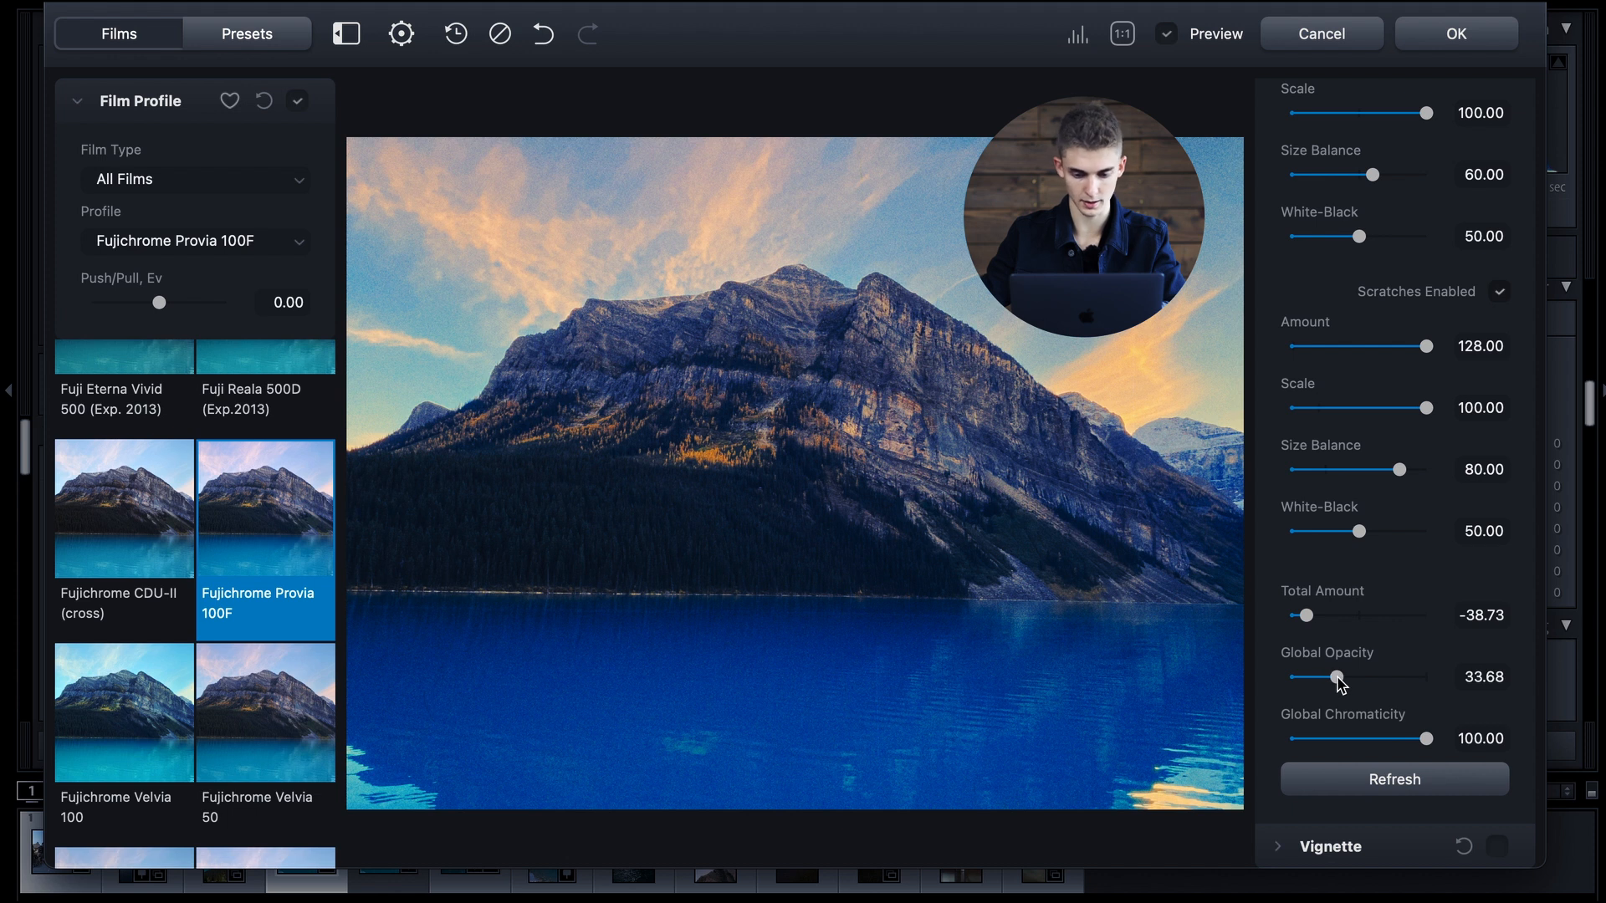
Enable the Vignette with Exposure 0.40 and Size 56.92, try Feather at 0.00 and return it to 100.00.
left_click(1330, 847)
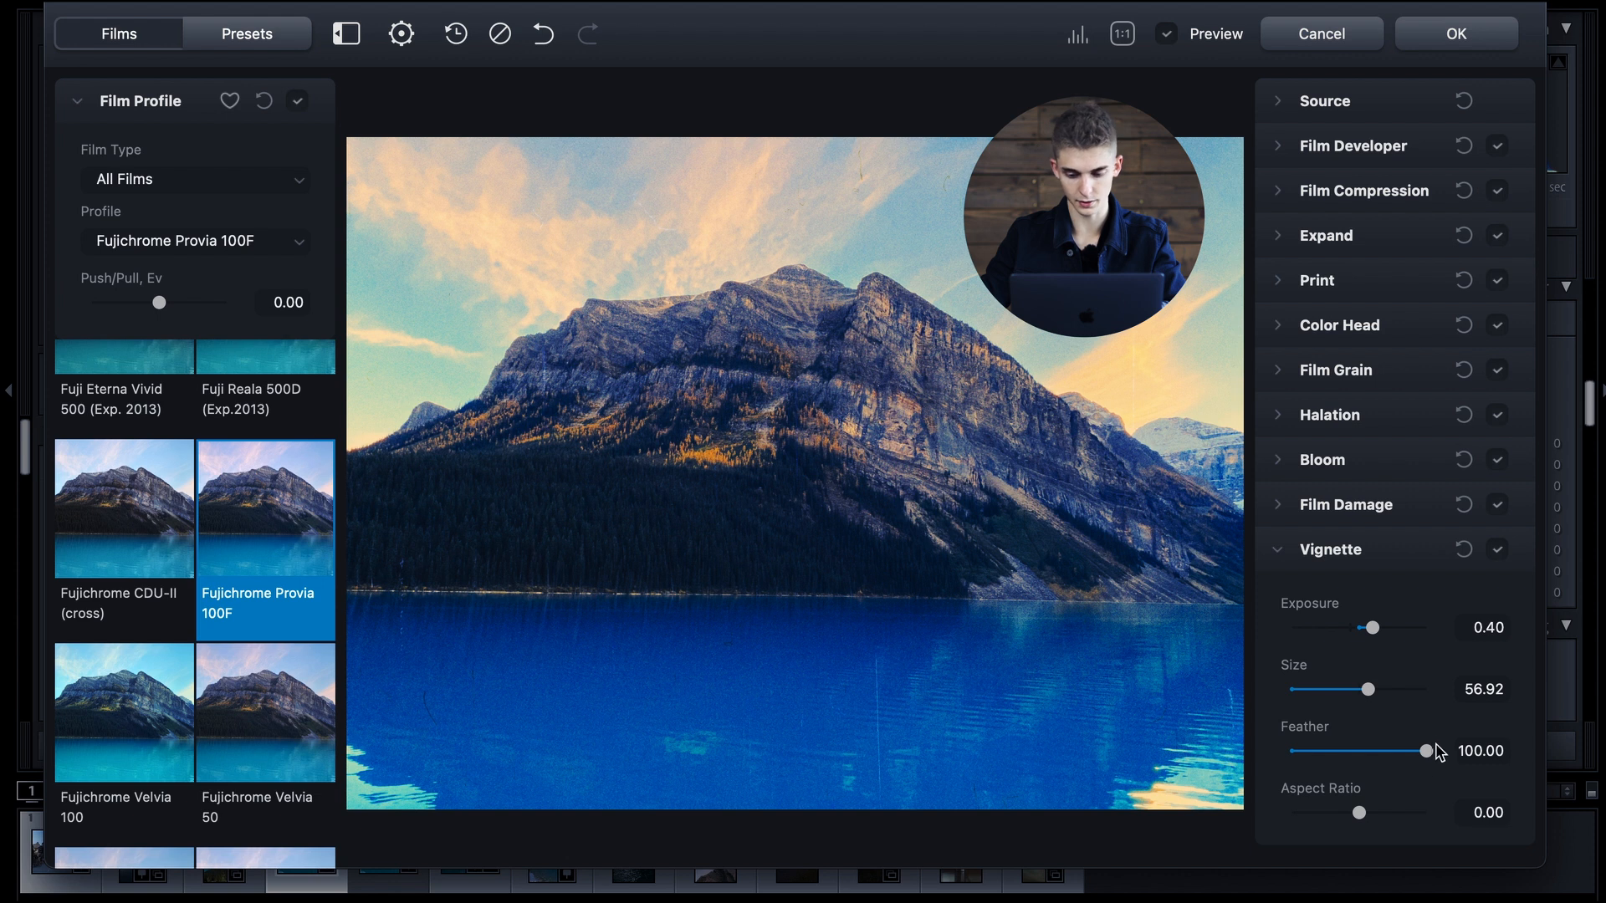
left_click_drag(1424, 757, 1288, 766)
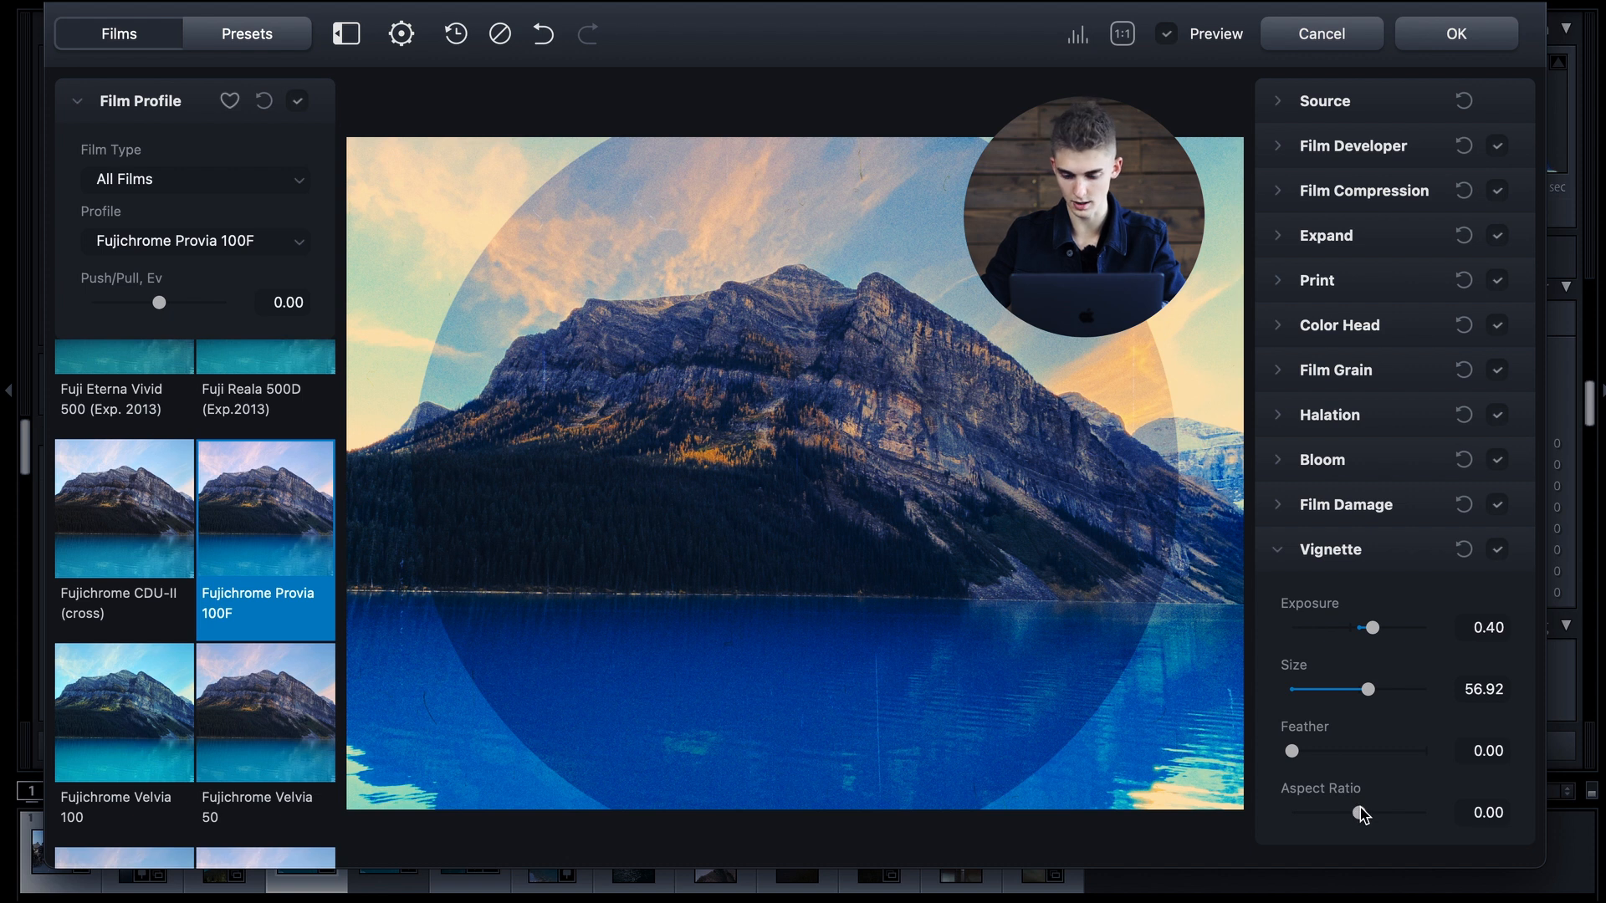
left_click_drag(1293, 751, 1515, 764)
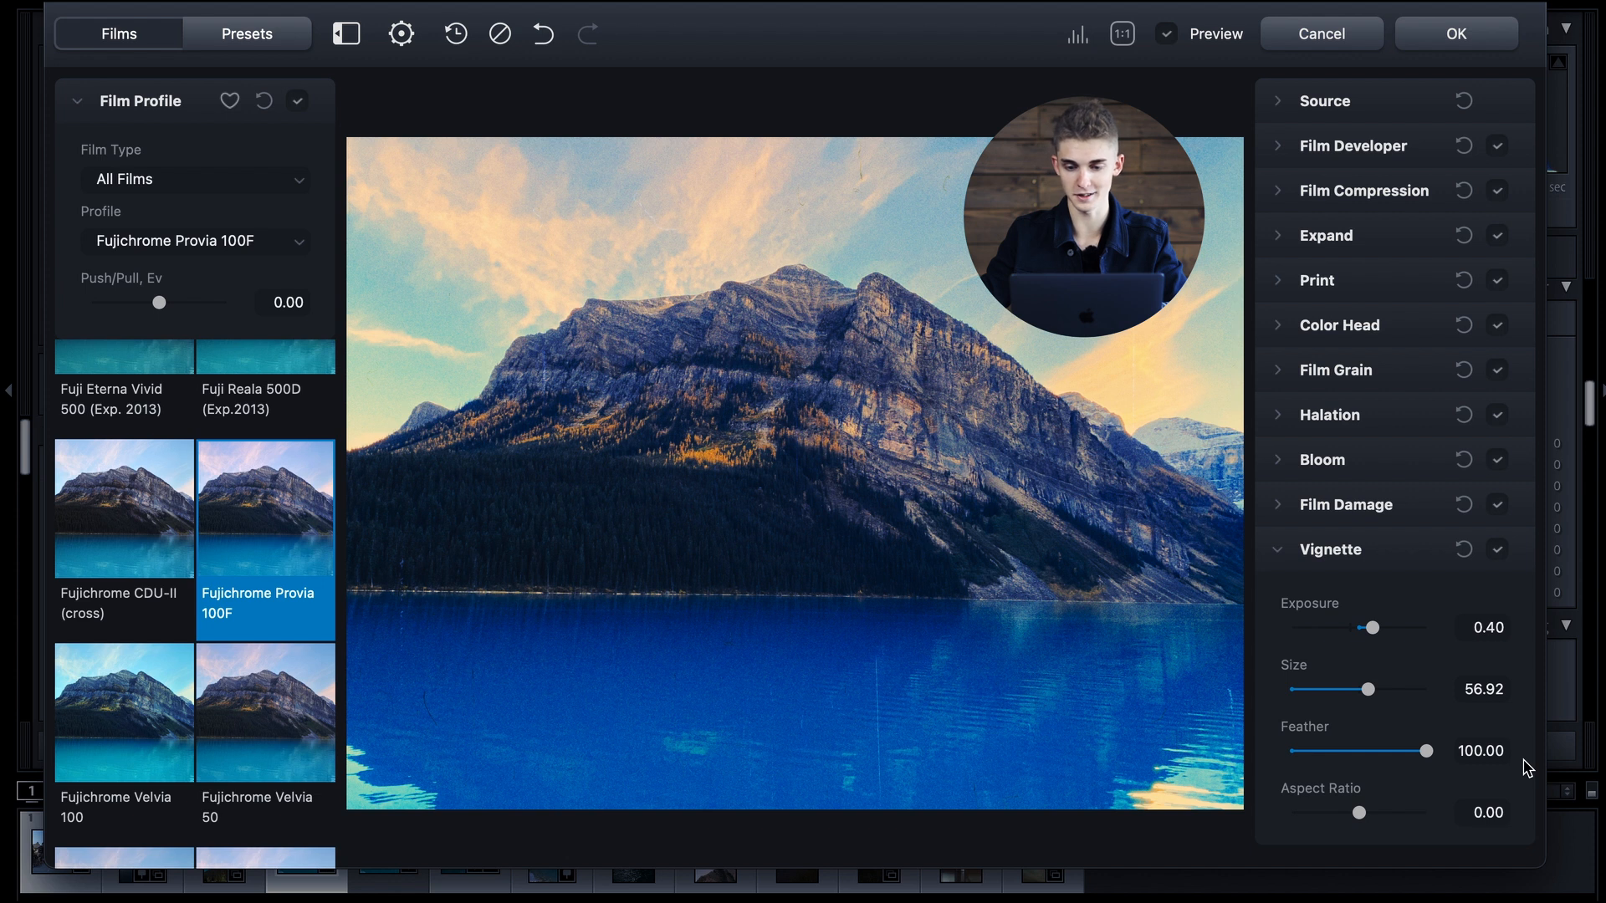
Compare the photo before and after the film edits by switching the preview off and on repeatedly.
left_click(1169, 35)
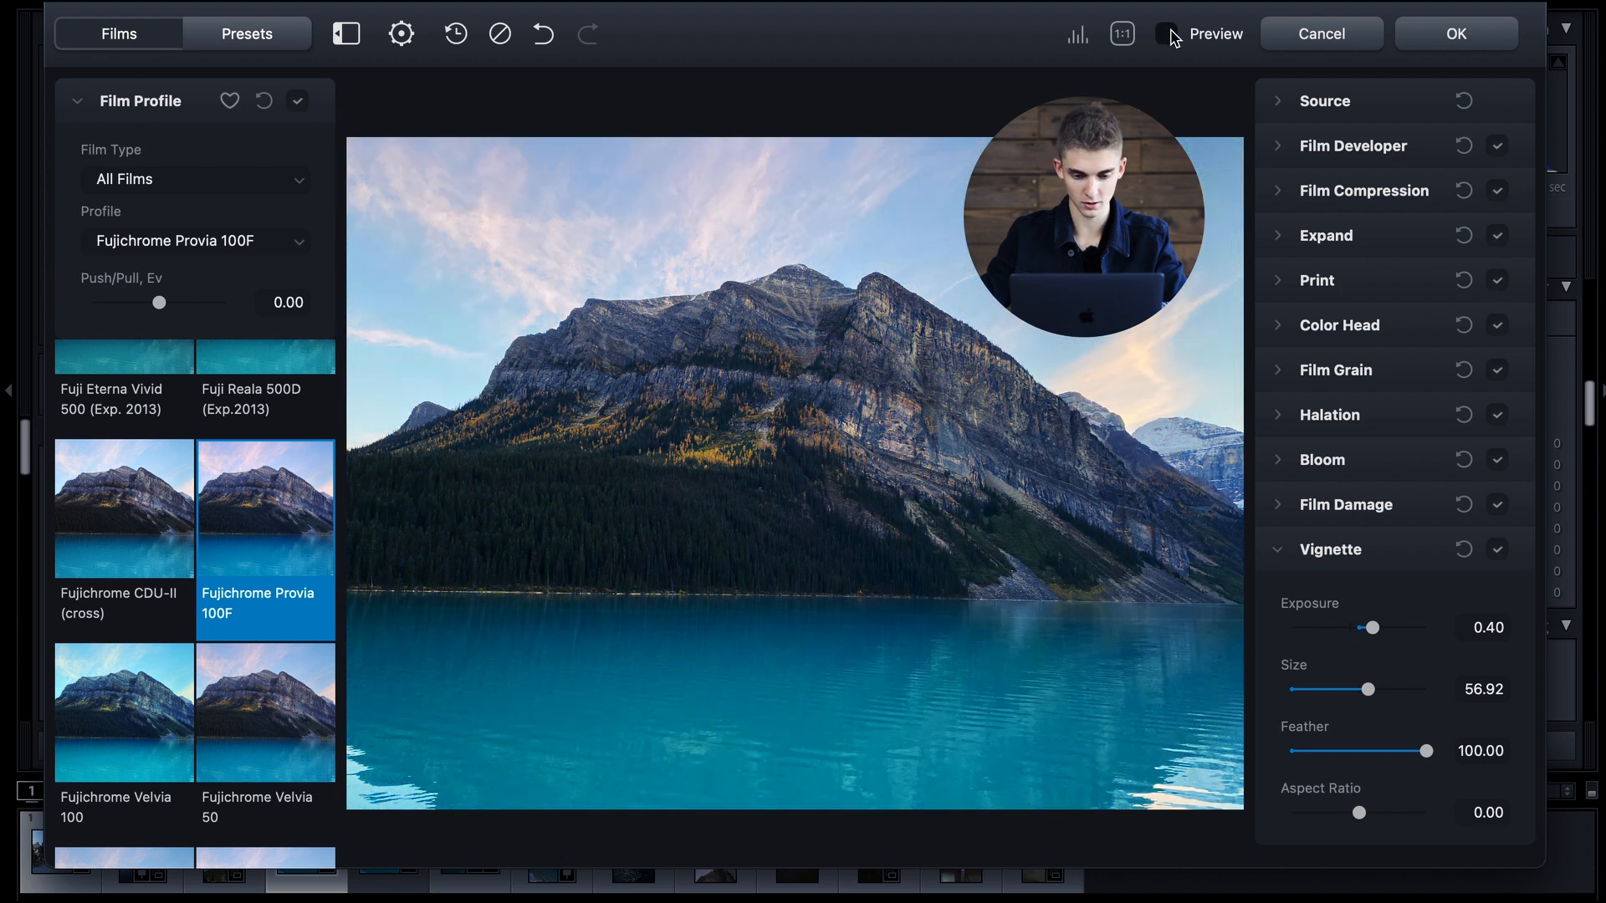
left_click(1169, 35)
left_click(1169, 35)
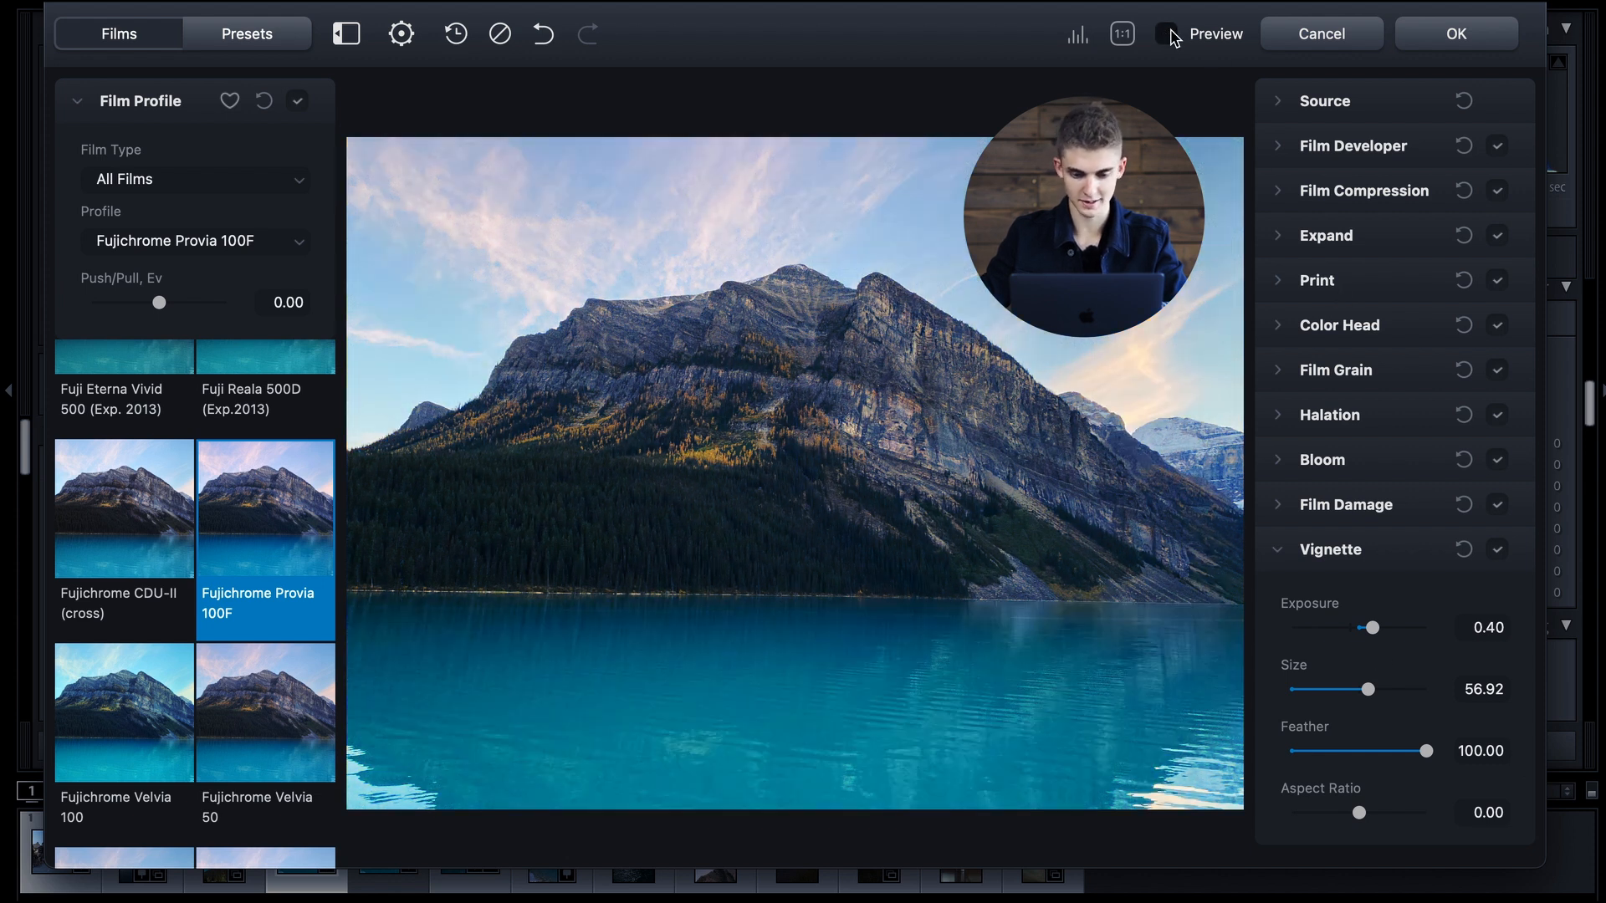
left_click(1169, 35)
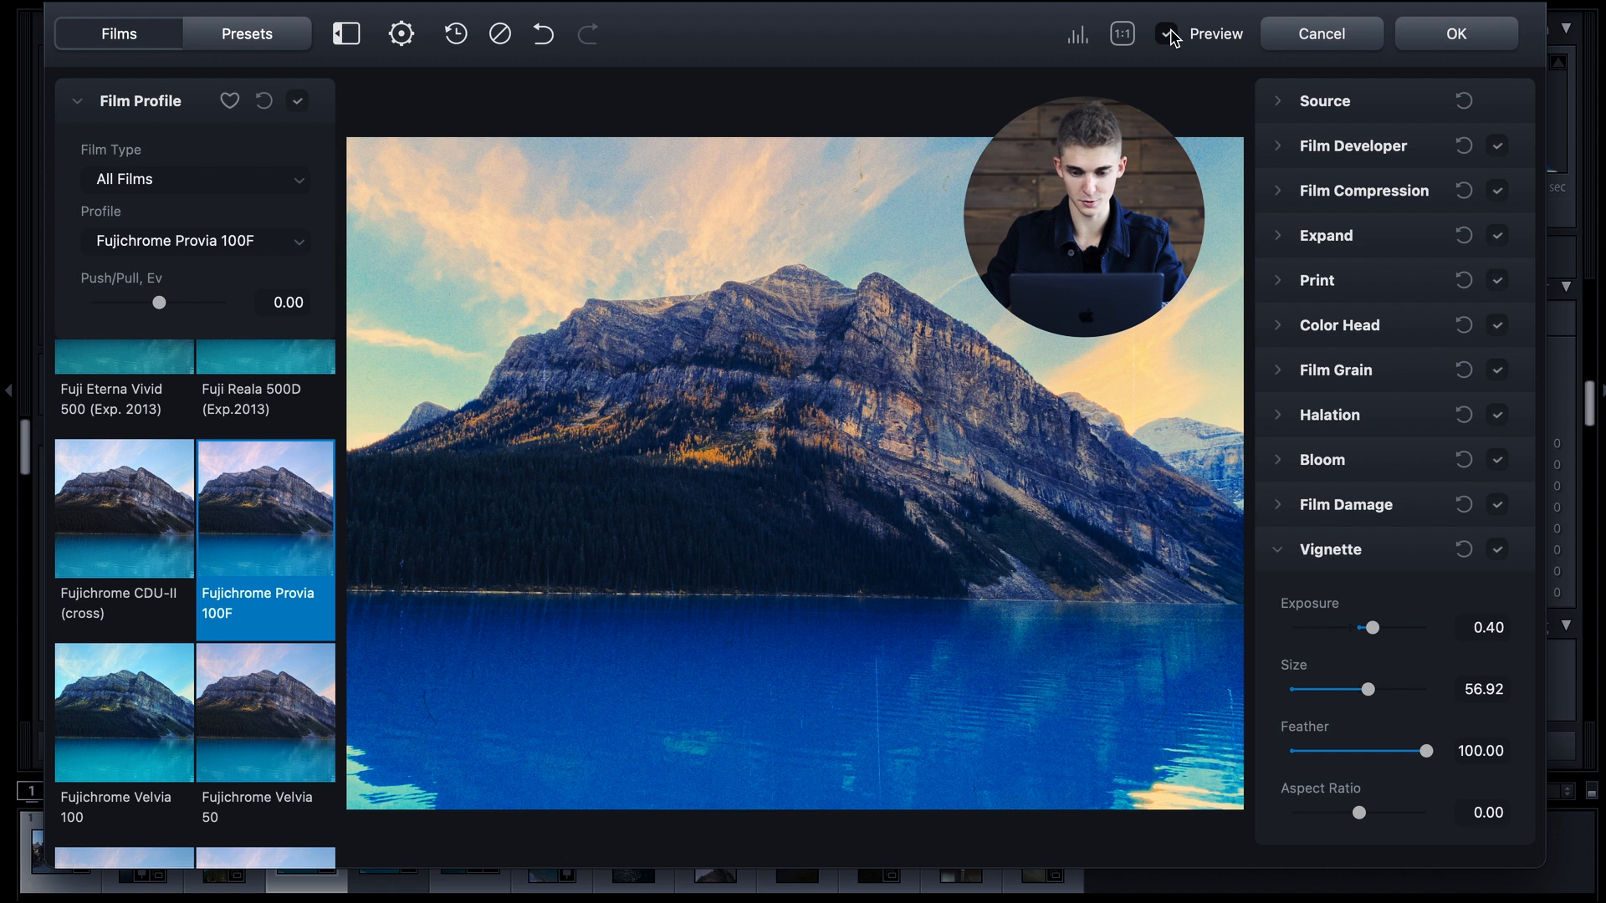
left_click(1169, 35)
left_click(1169, 35)
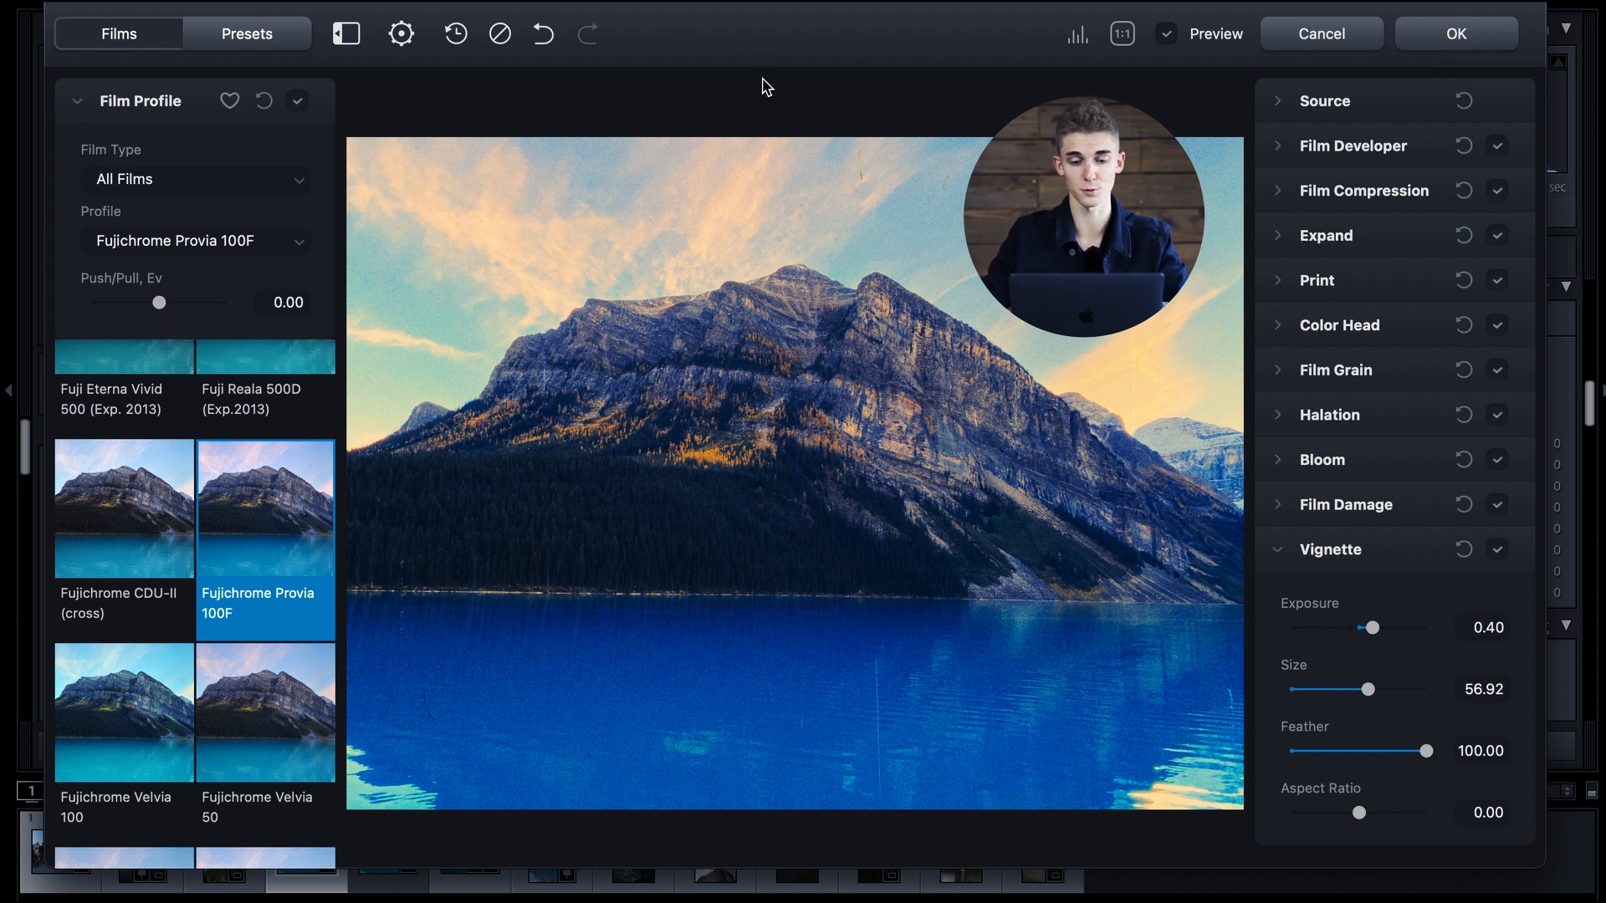
Try the Astrum Color Negative 125, Ambrotype normal and Fujichrome CDU-II (cross) presets on the photo.
left_click(247, 34)
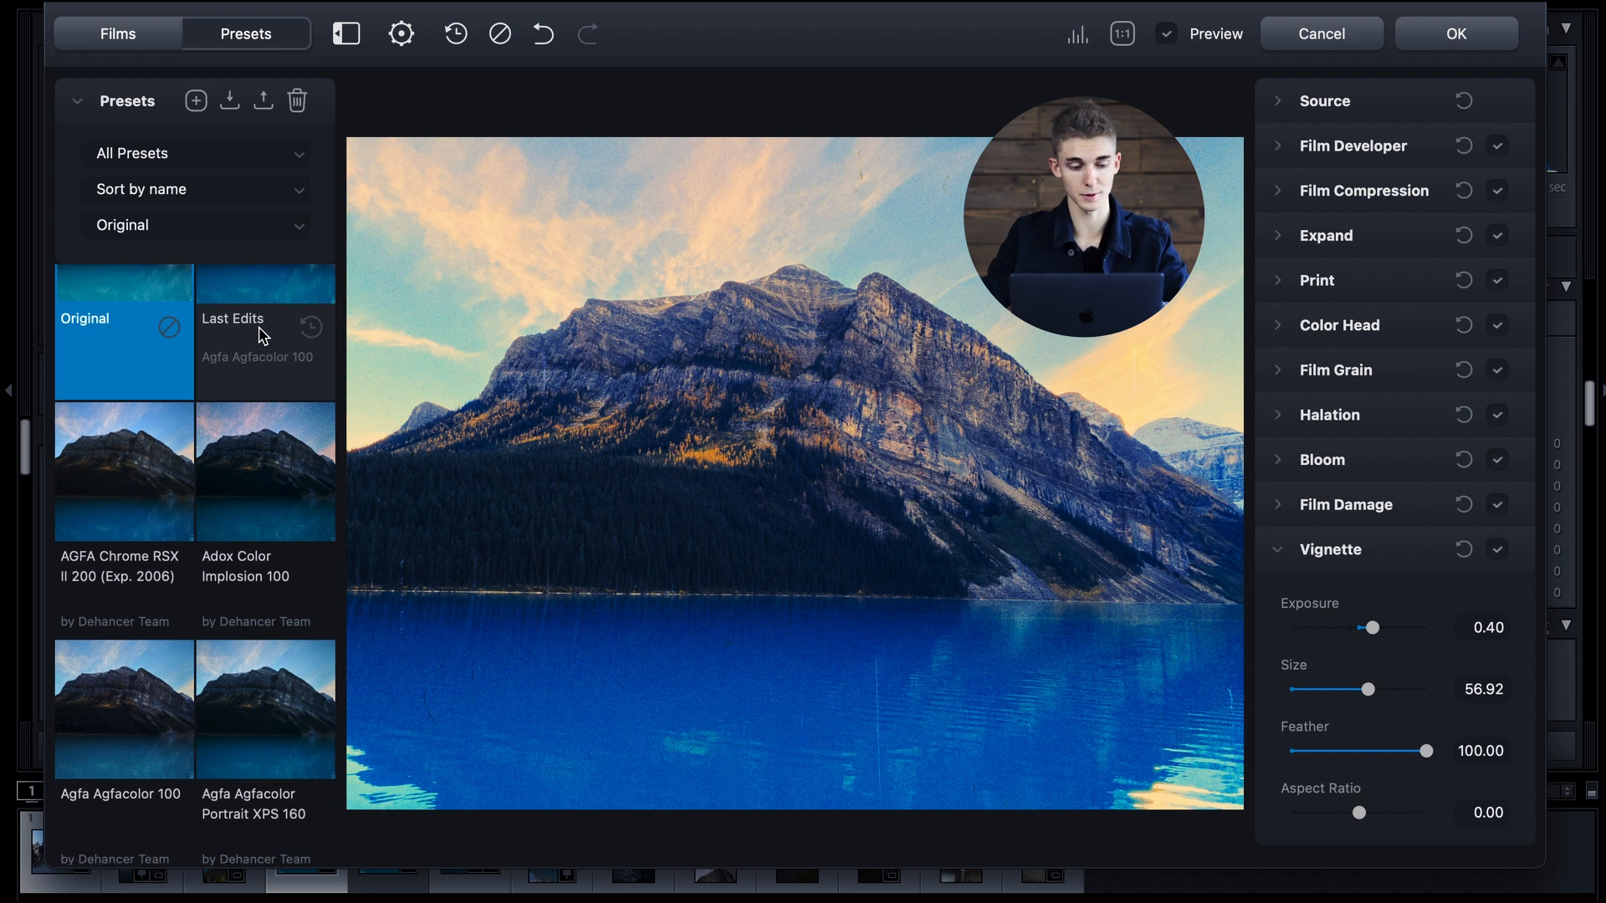
scroll(268, 356, "down", 5)
left_click(270, 501)
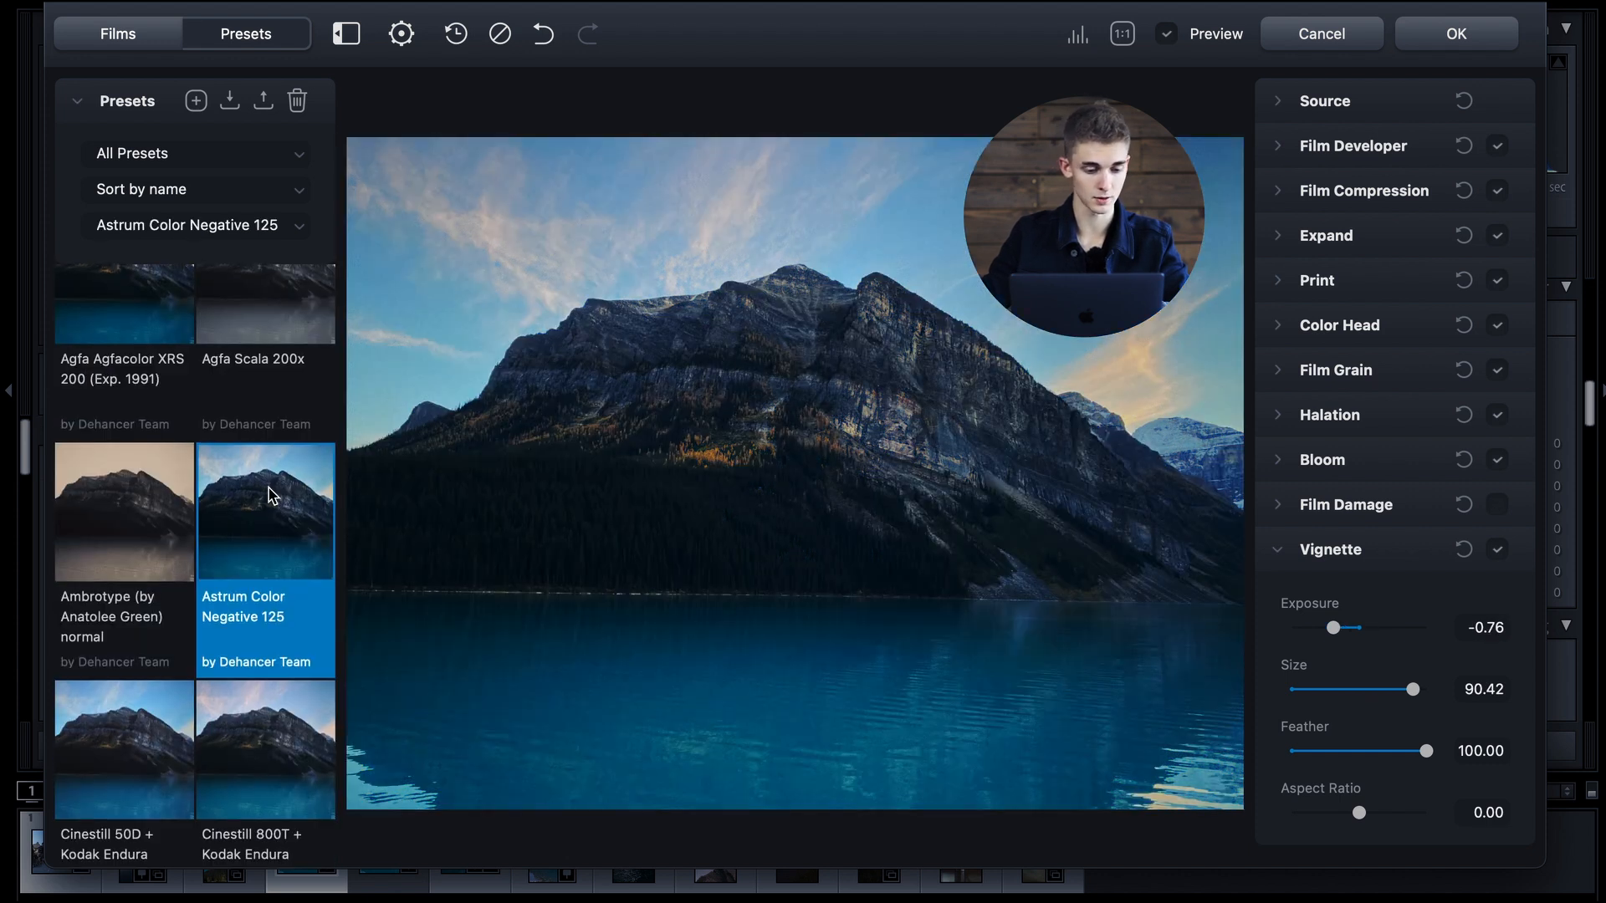
scroll(272, 495, "down", 1)
scroll(272, 495, "up", 1)
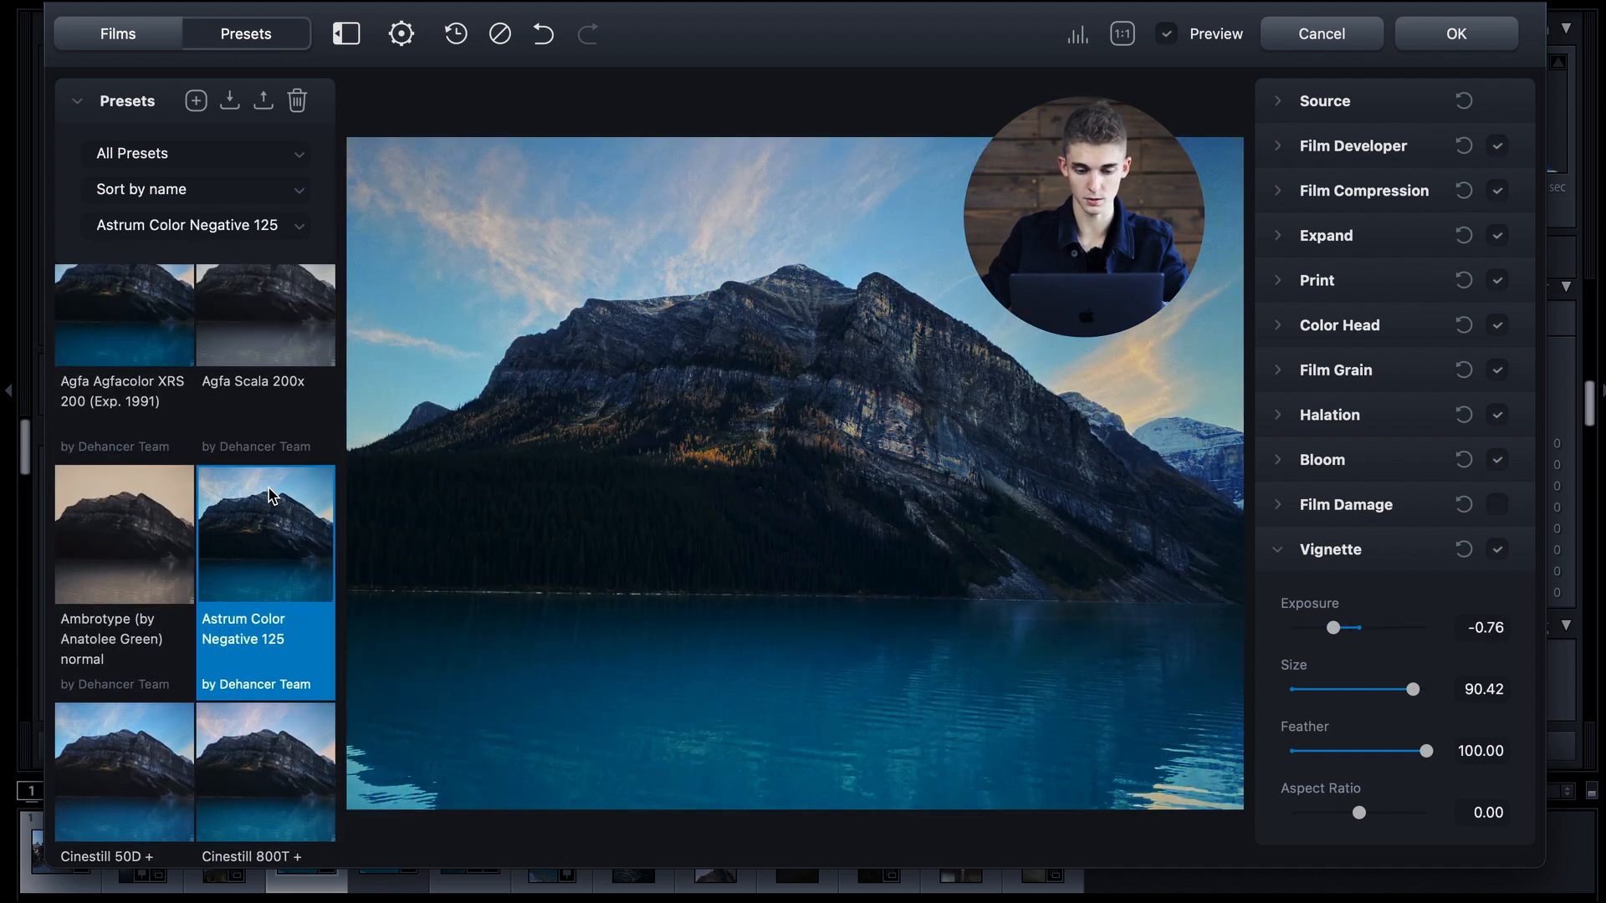
left_click(80, 533)
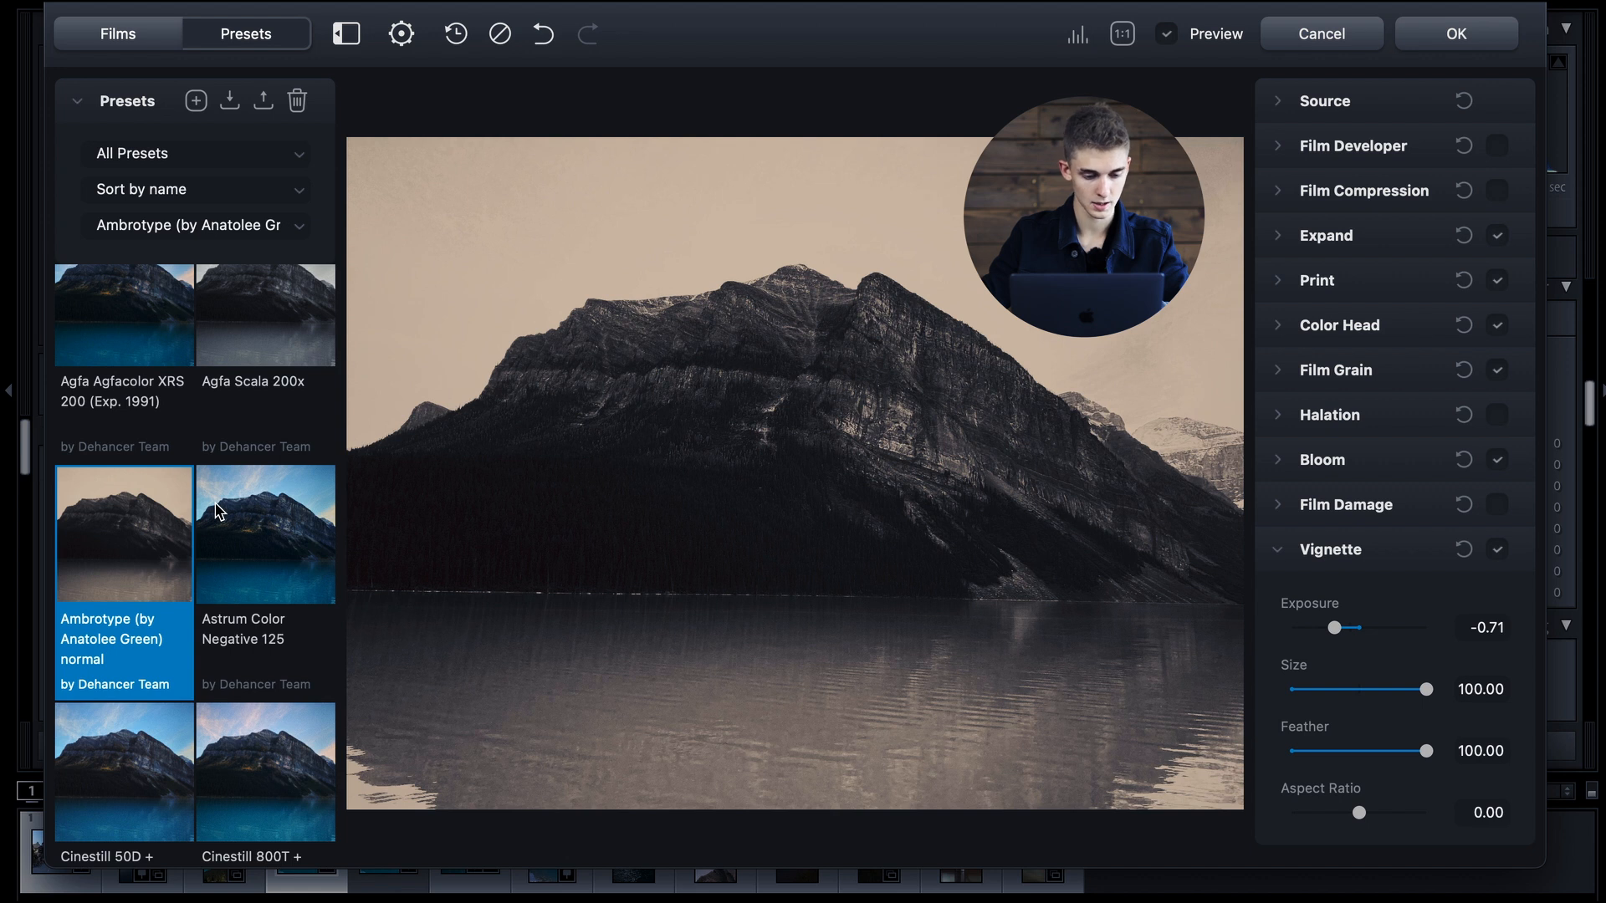
scroll(217, 510, "down", 15)
left_click(253, 542)
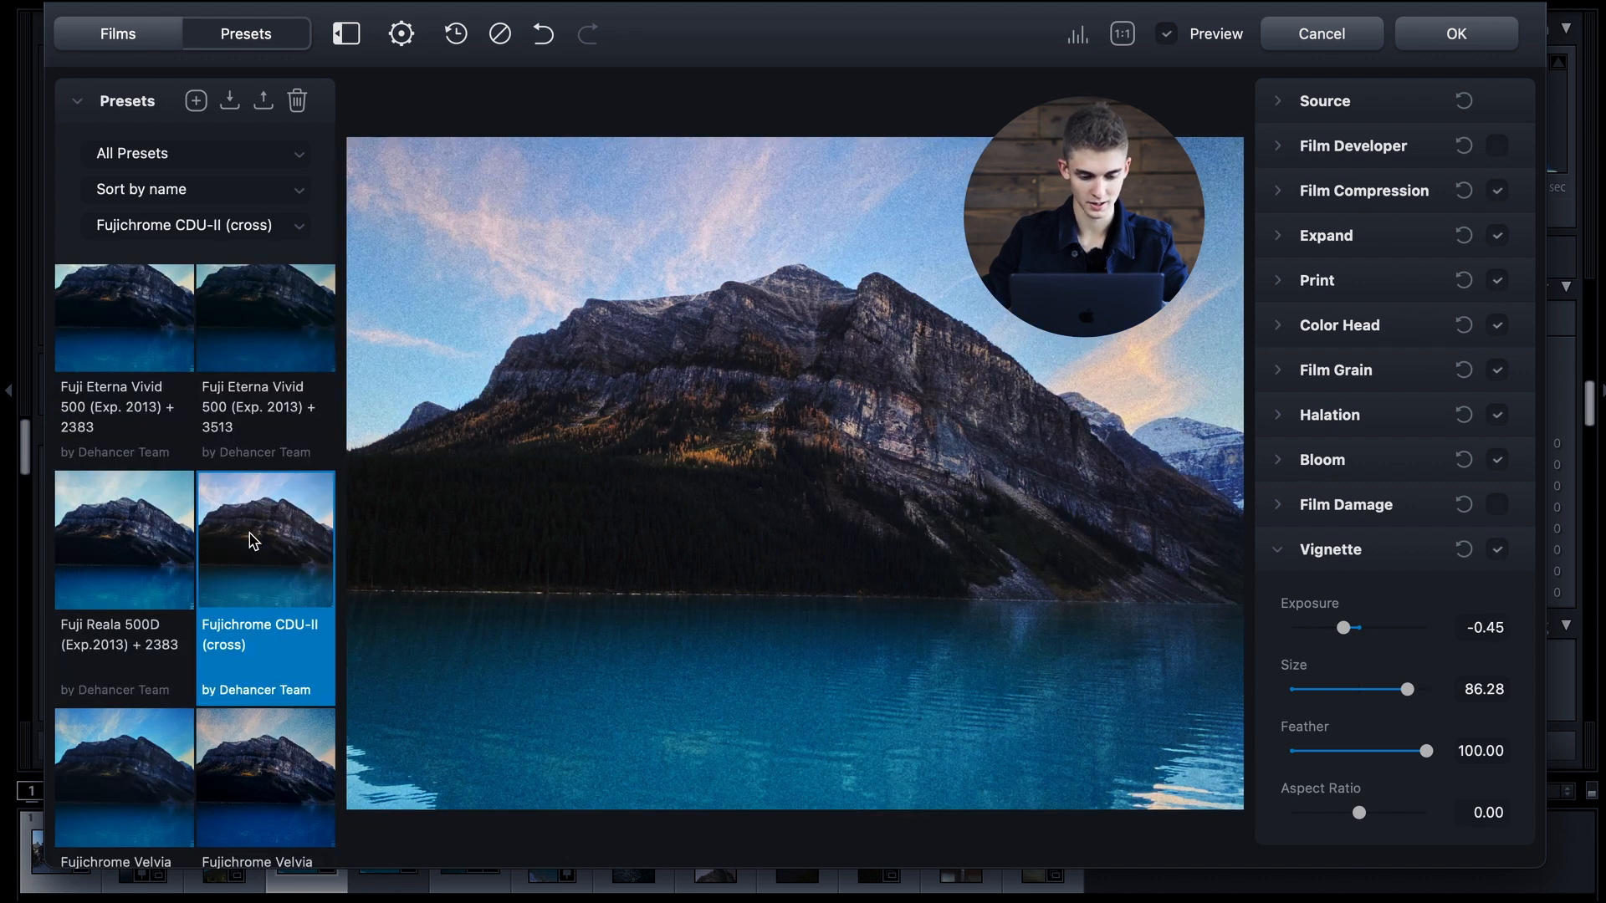
Apply the Kodak Ektar 25 (Exp. 1996) + Kodak Endura preset and compare the photo before and after.
scroll(254, 542, "down", 3)
left_click(278, 646)
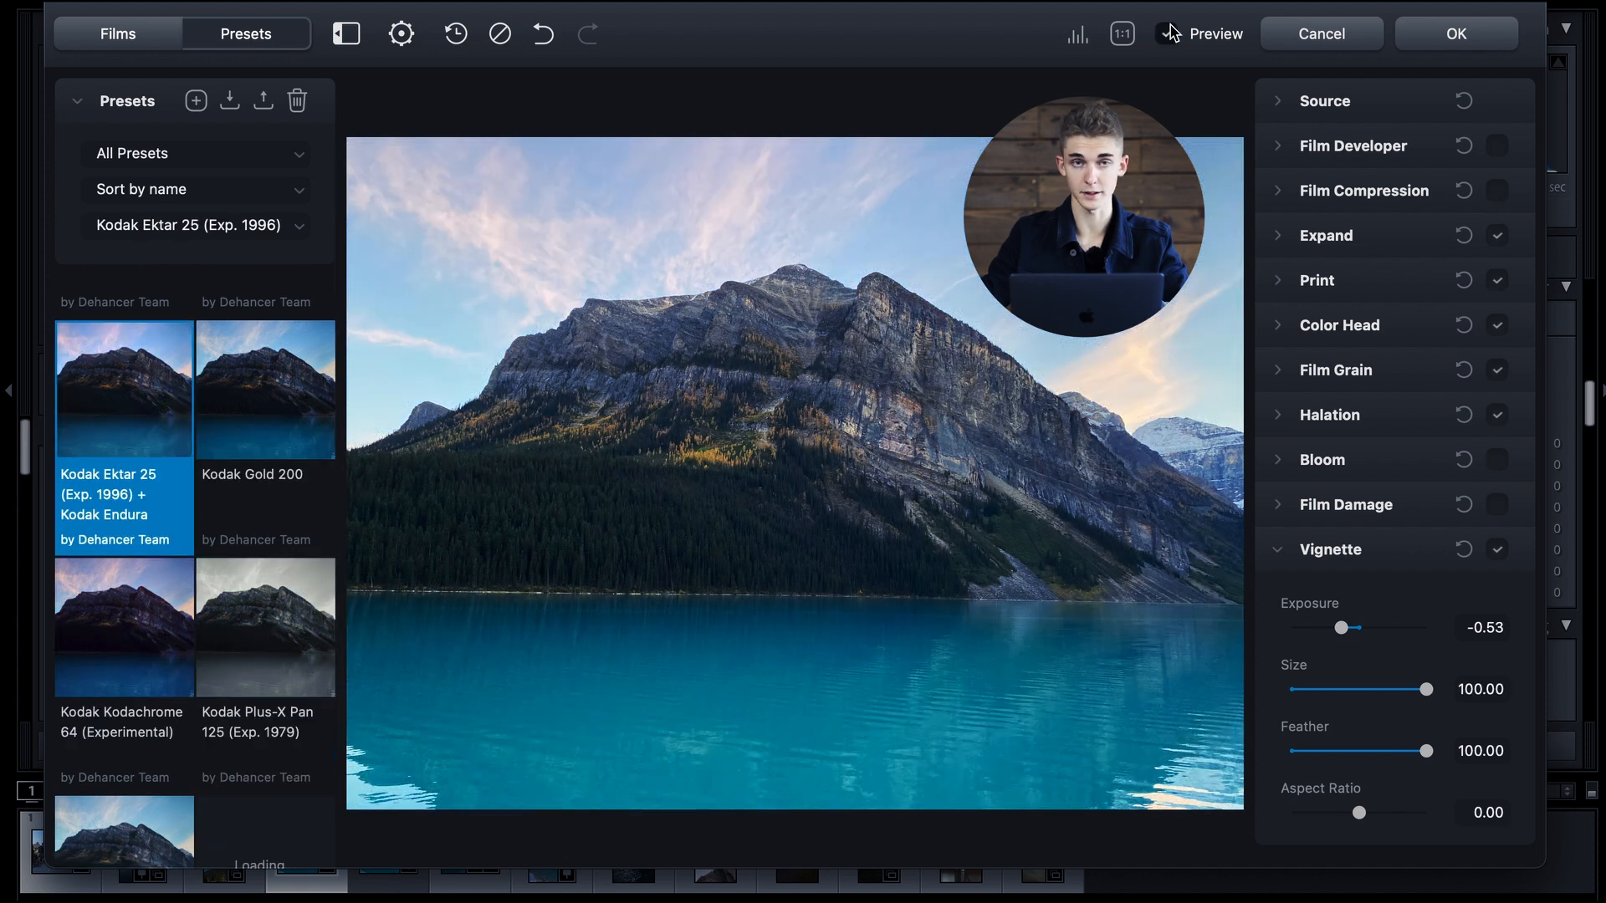
left_click(1171, 31)
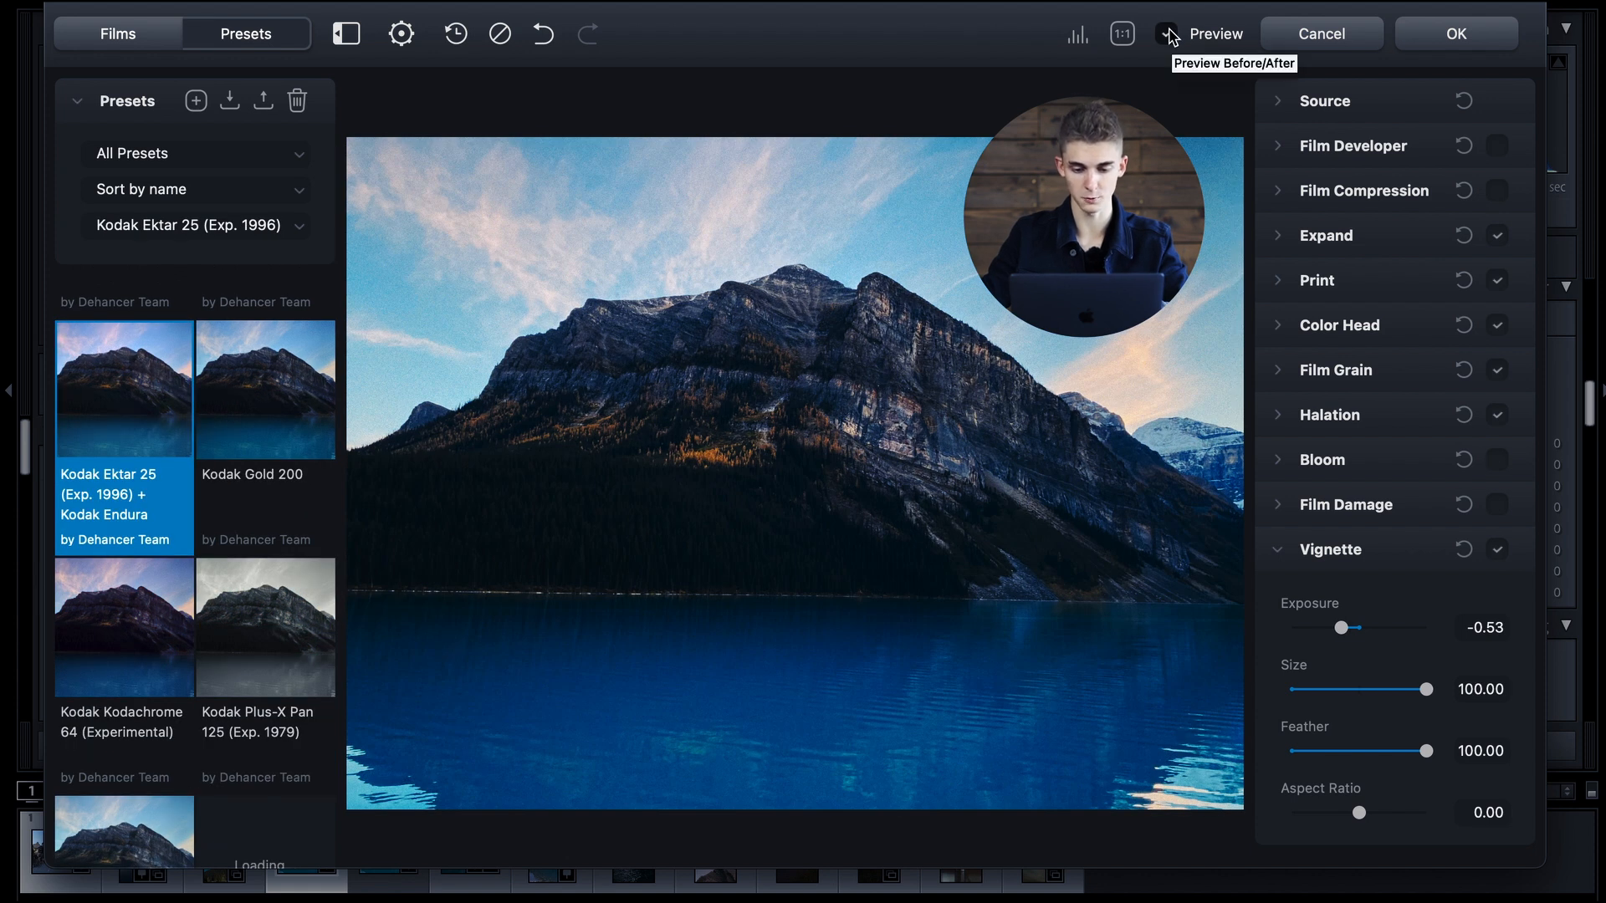
left_click(1170, 34)
left_click(1171, 35)
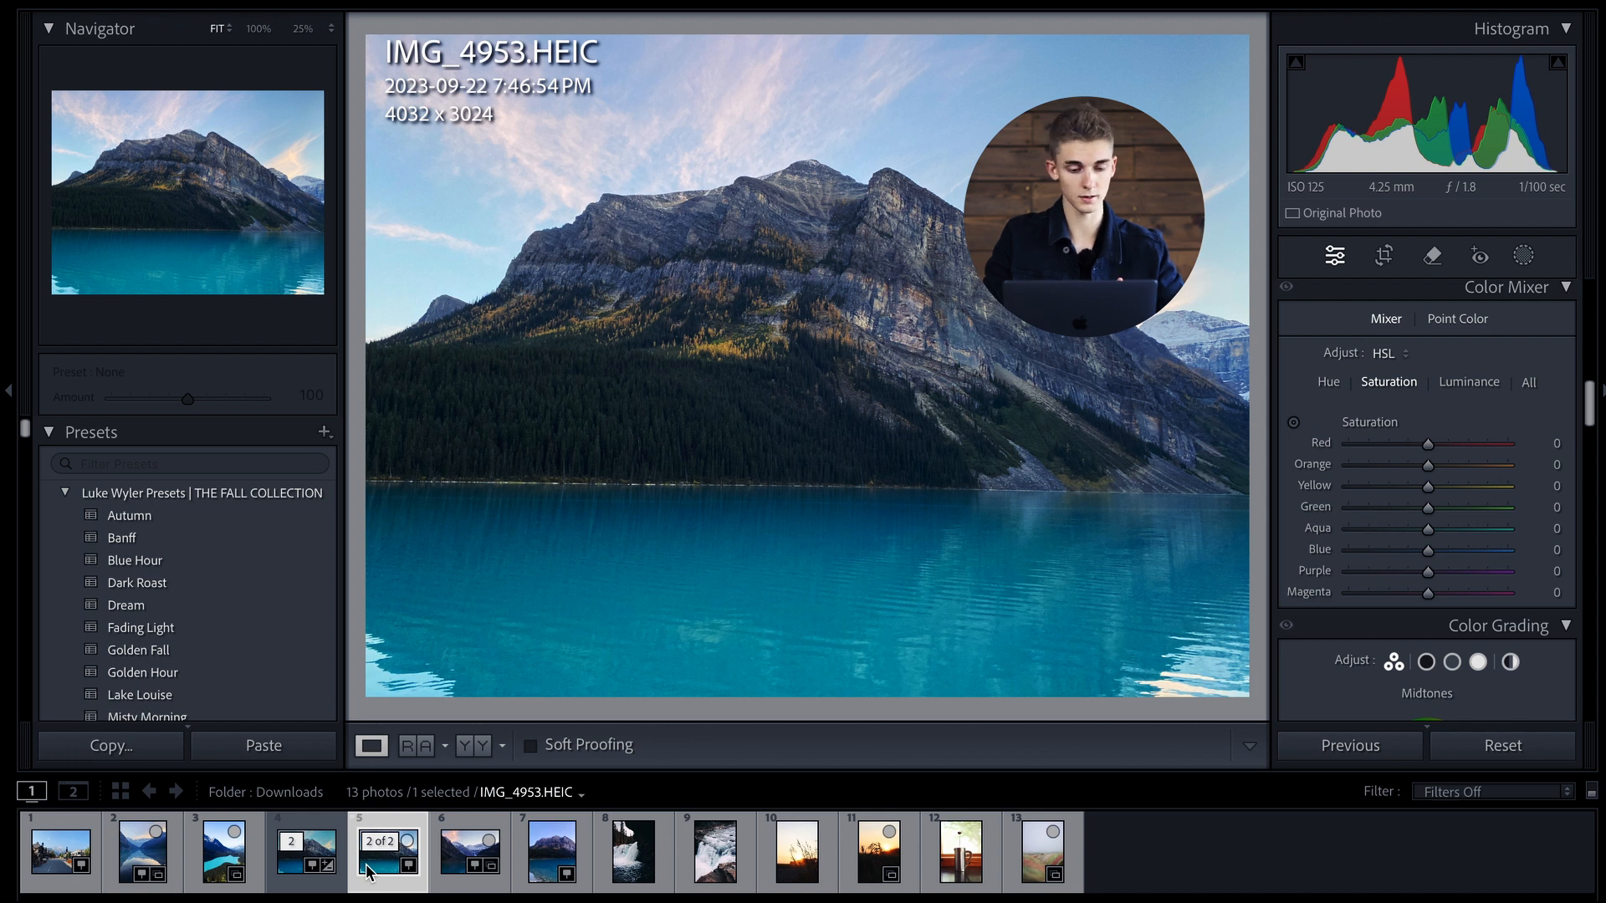
Open the export settings for IMG_4953-Edit.tif in Lightroom and set the custom file name to Dehancer Test.
left_click(289, 874)
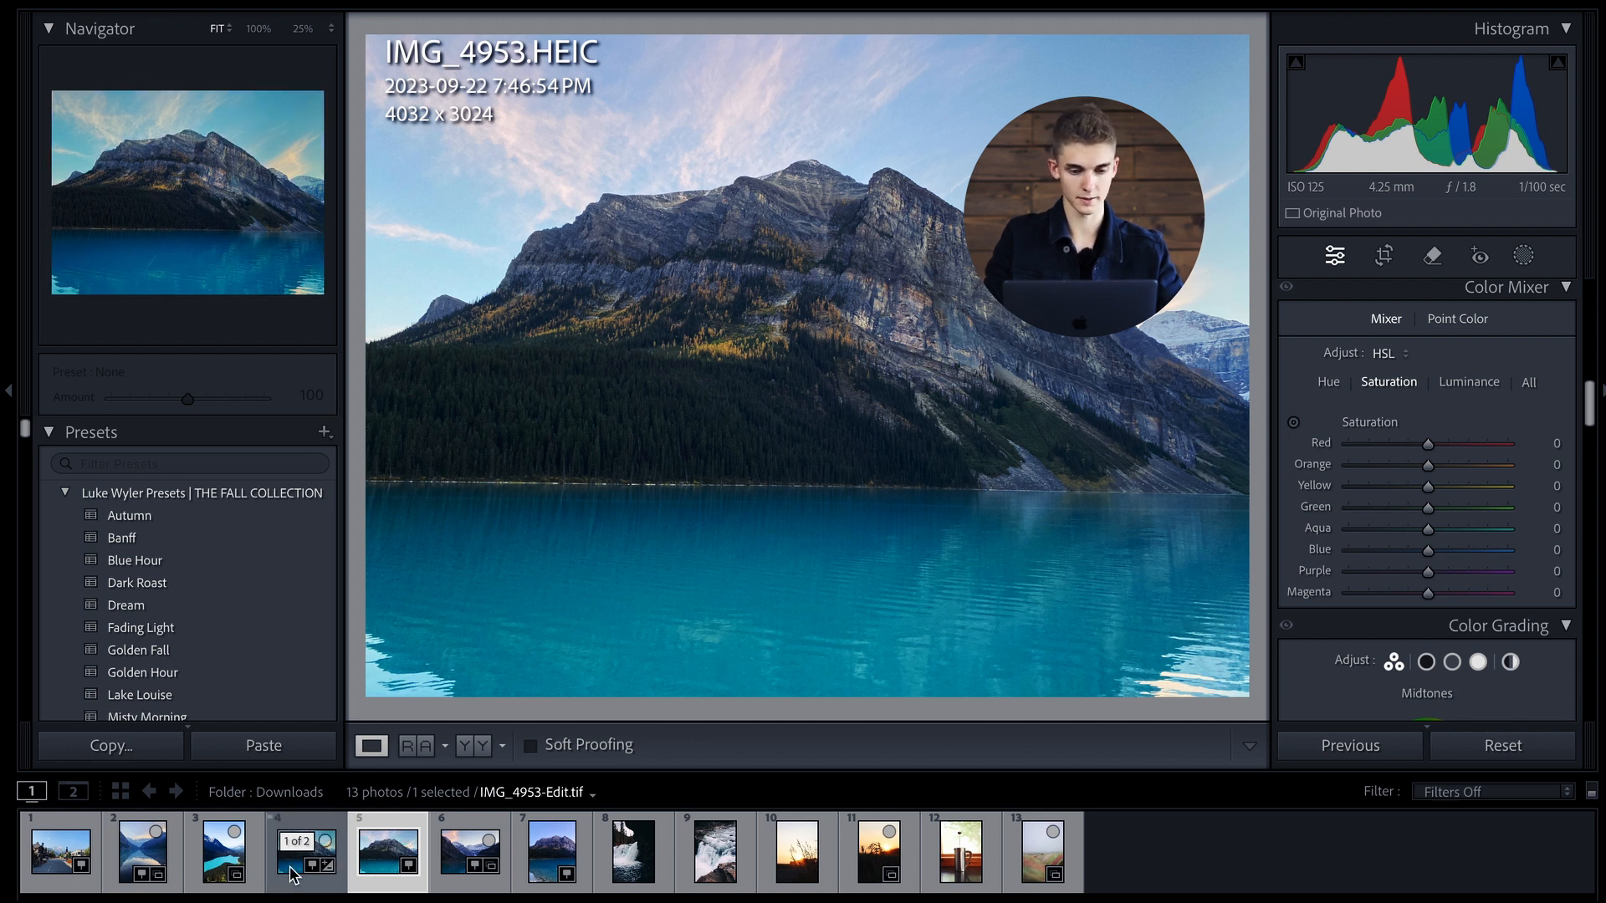
key("super+shift+e")
type("De")
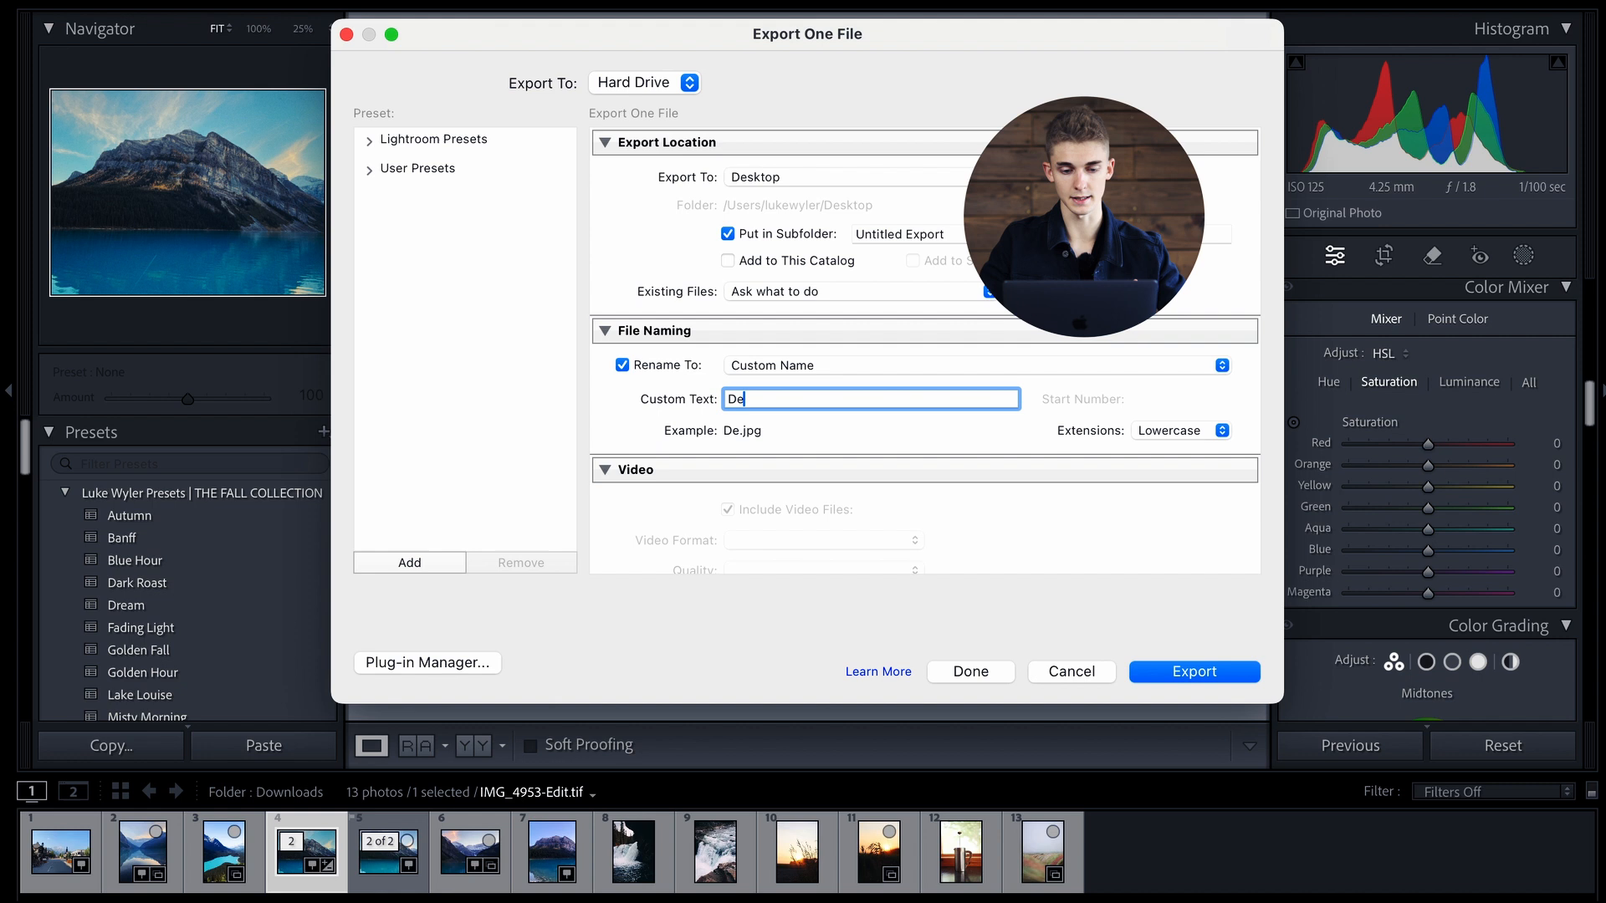
type("hancer Test")
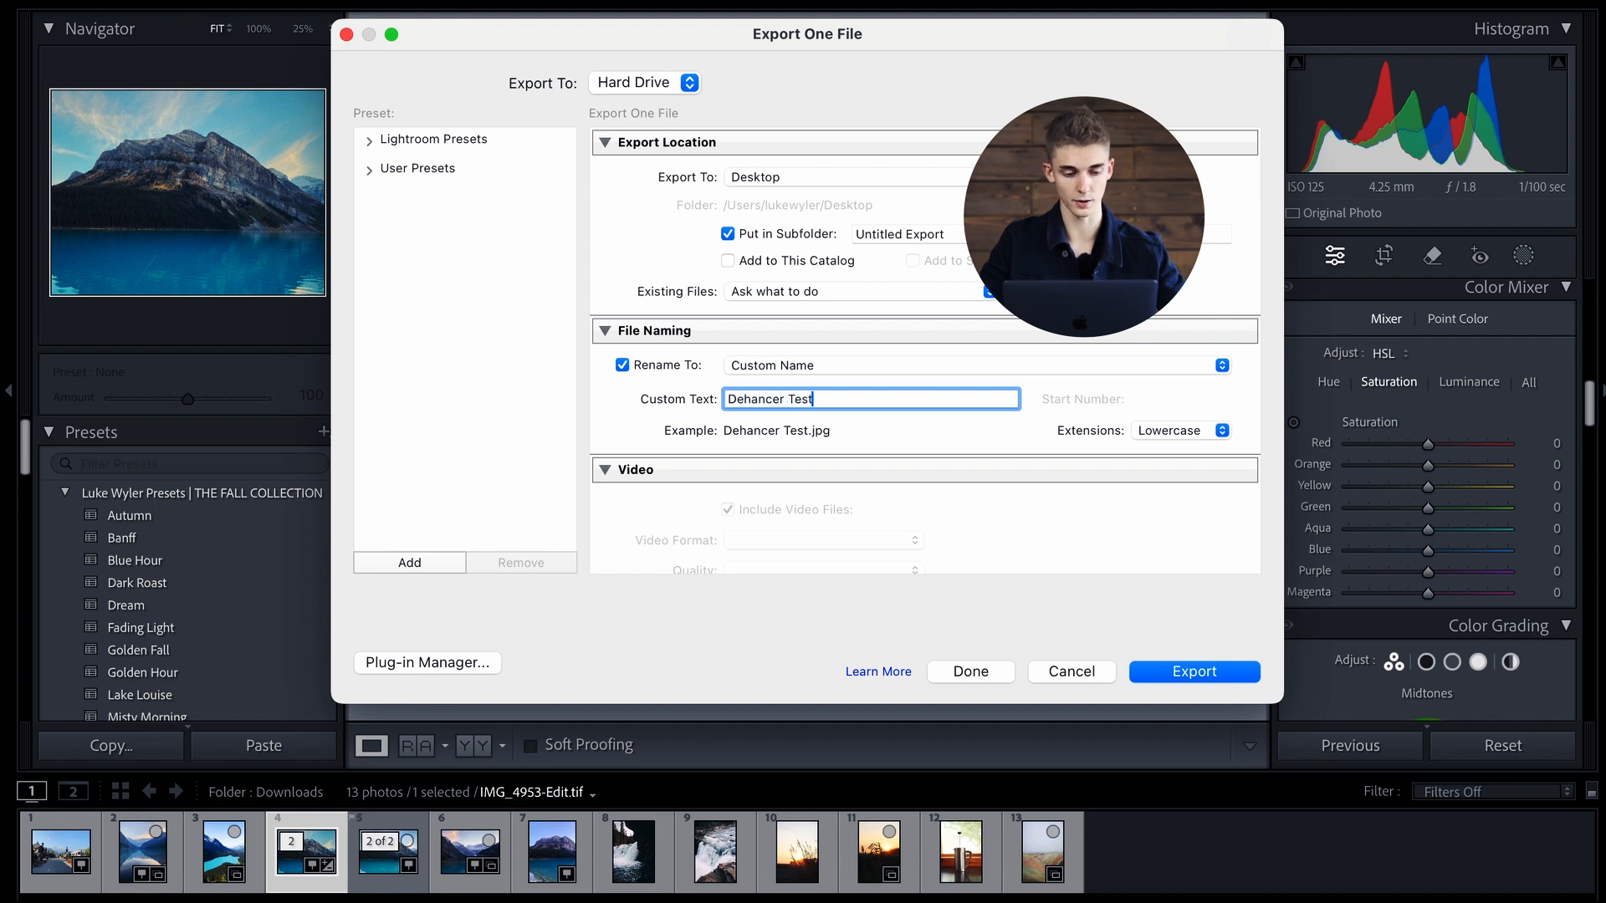
key("BackSpace")
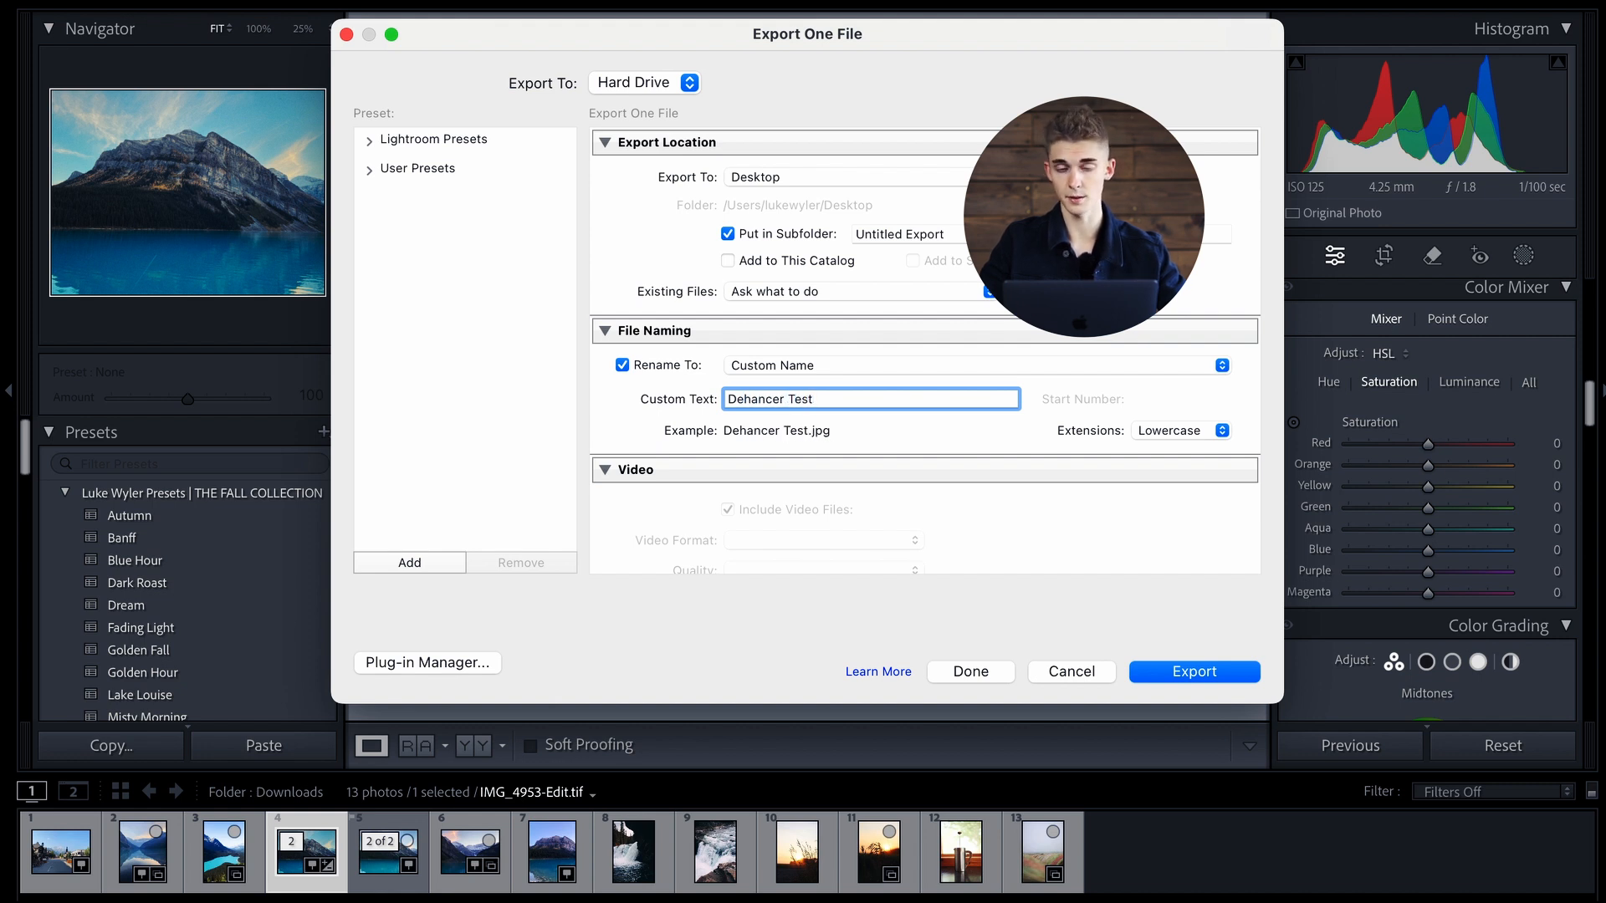